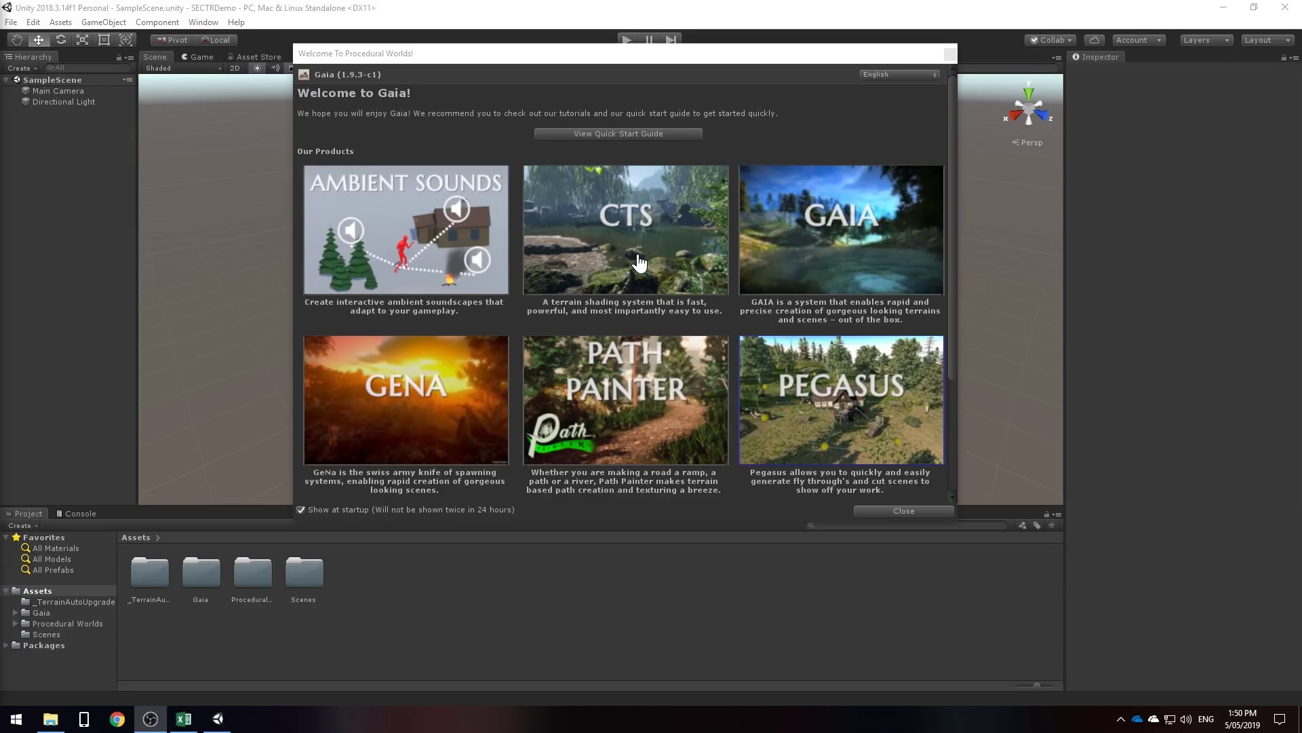
# Close the Procedural Worlds welcome window and open the Gaia Manager
pyautogui.scroll(-5, 638, 271)
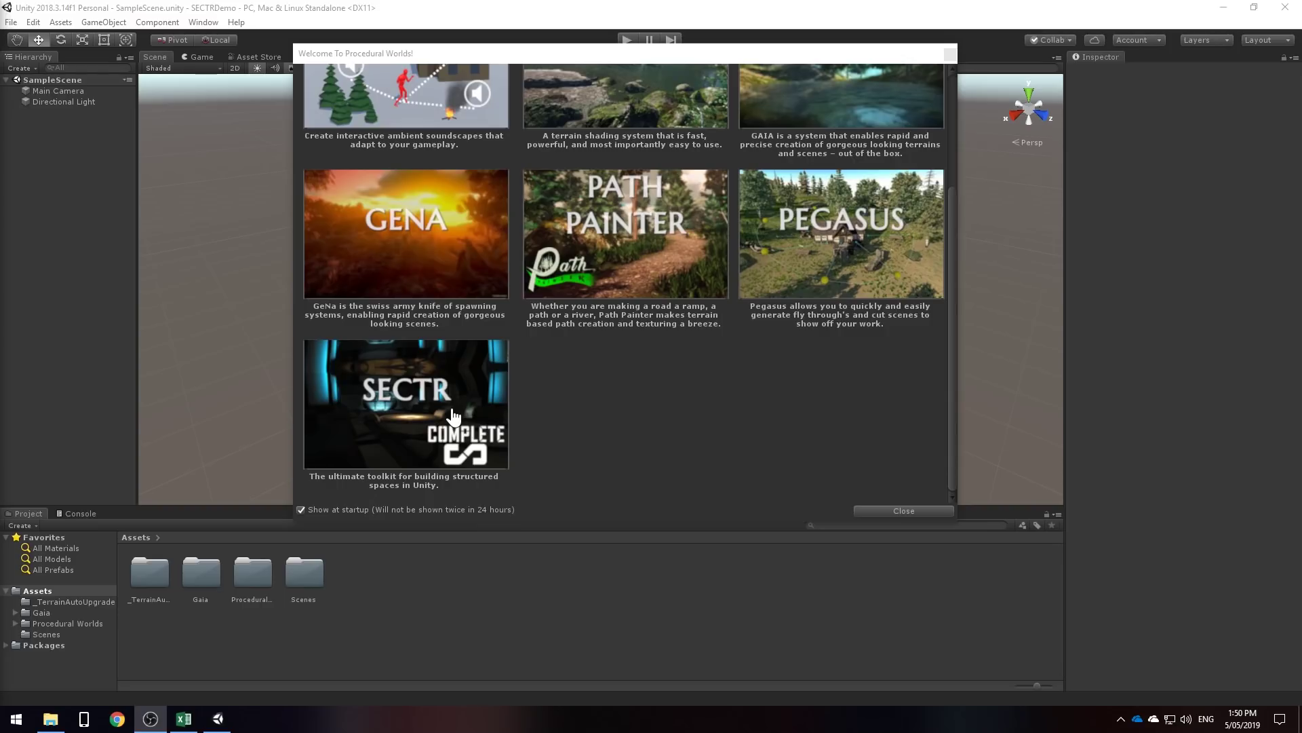
pyautogui.click(949, 54)
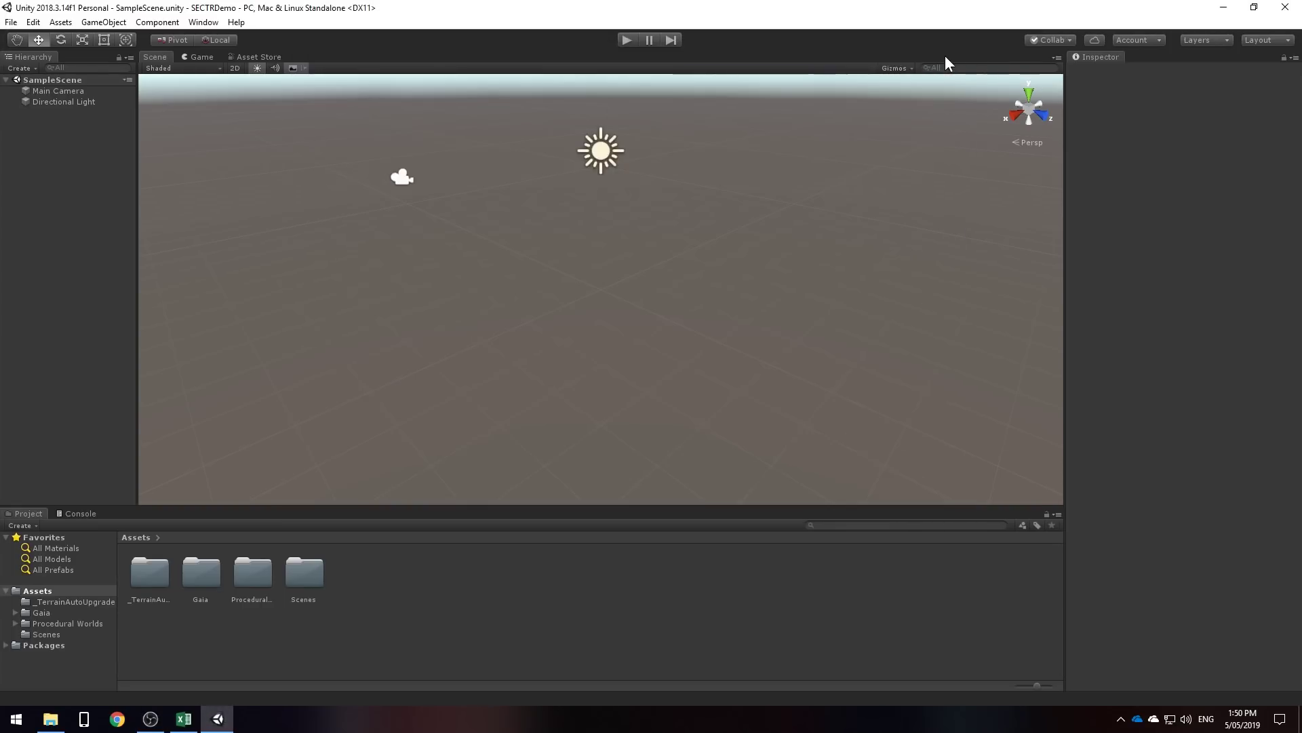
pyautogui.click(205, 22)
pyautogui.moveTo(309, 76)
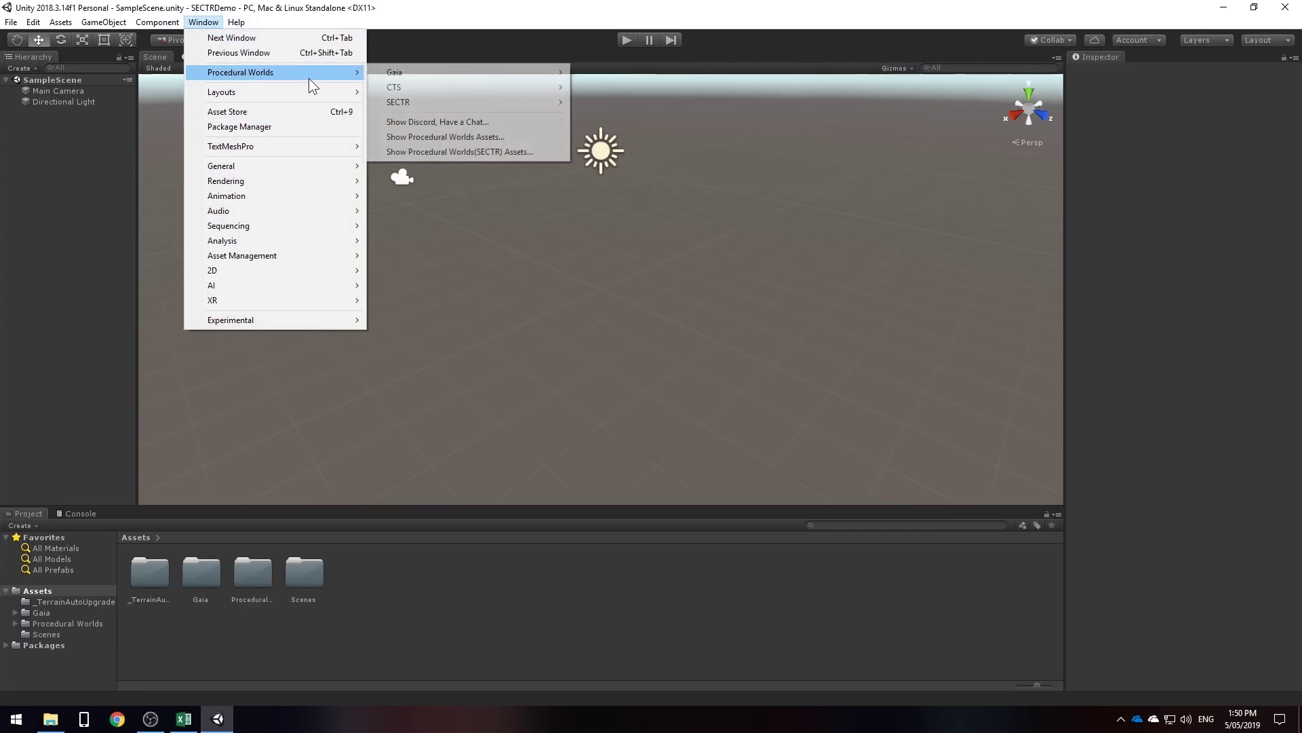
pyautogui.moveTo(435, 72)
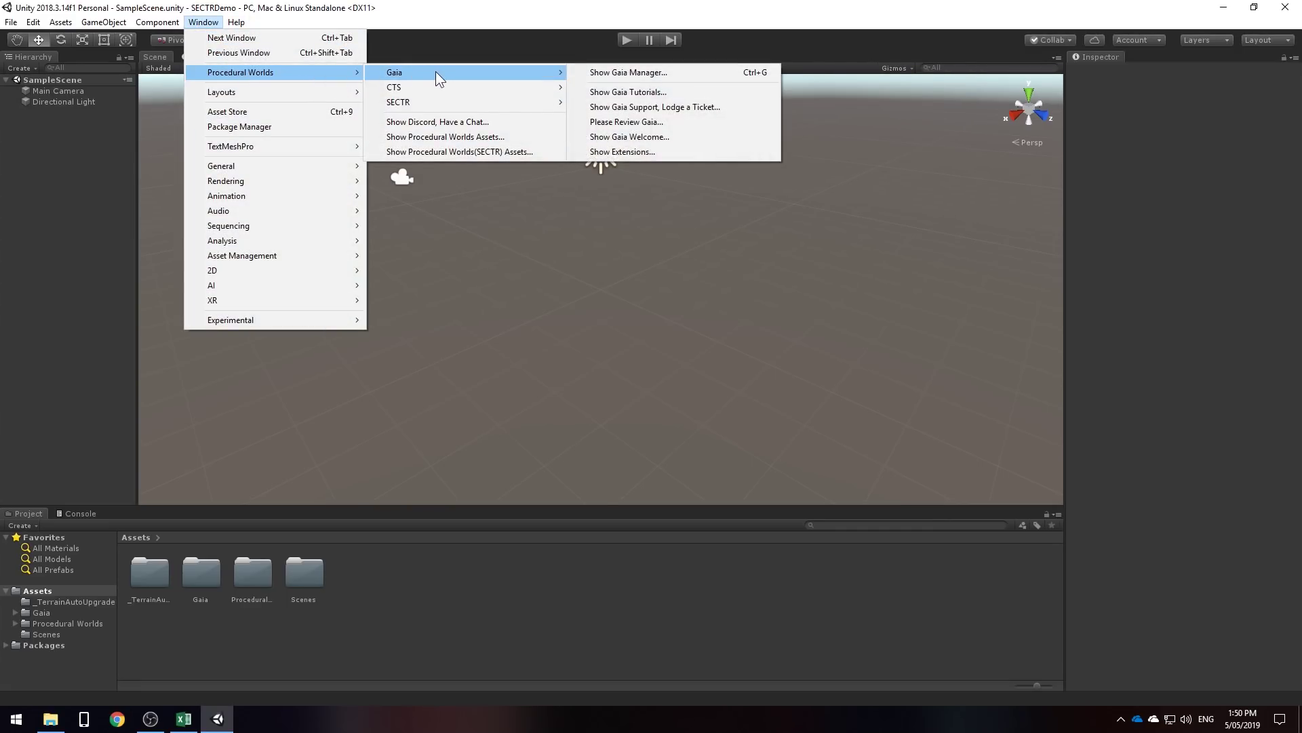
pyautogui.click(679, 72)
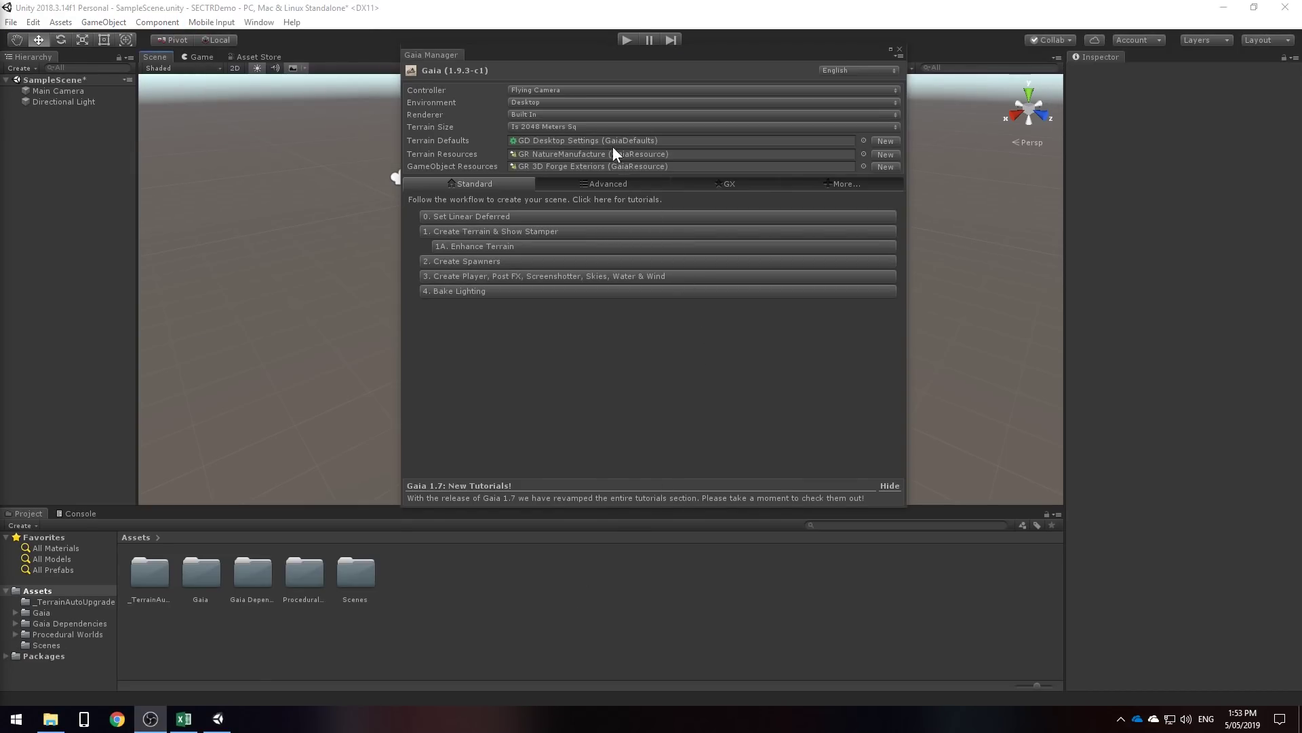
# Set the Gaia terrain size to 8192 Meters Sq and apply the Linear Deferred setup
pyautogui.click(597, 129)
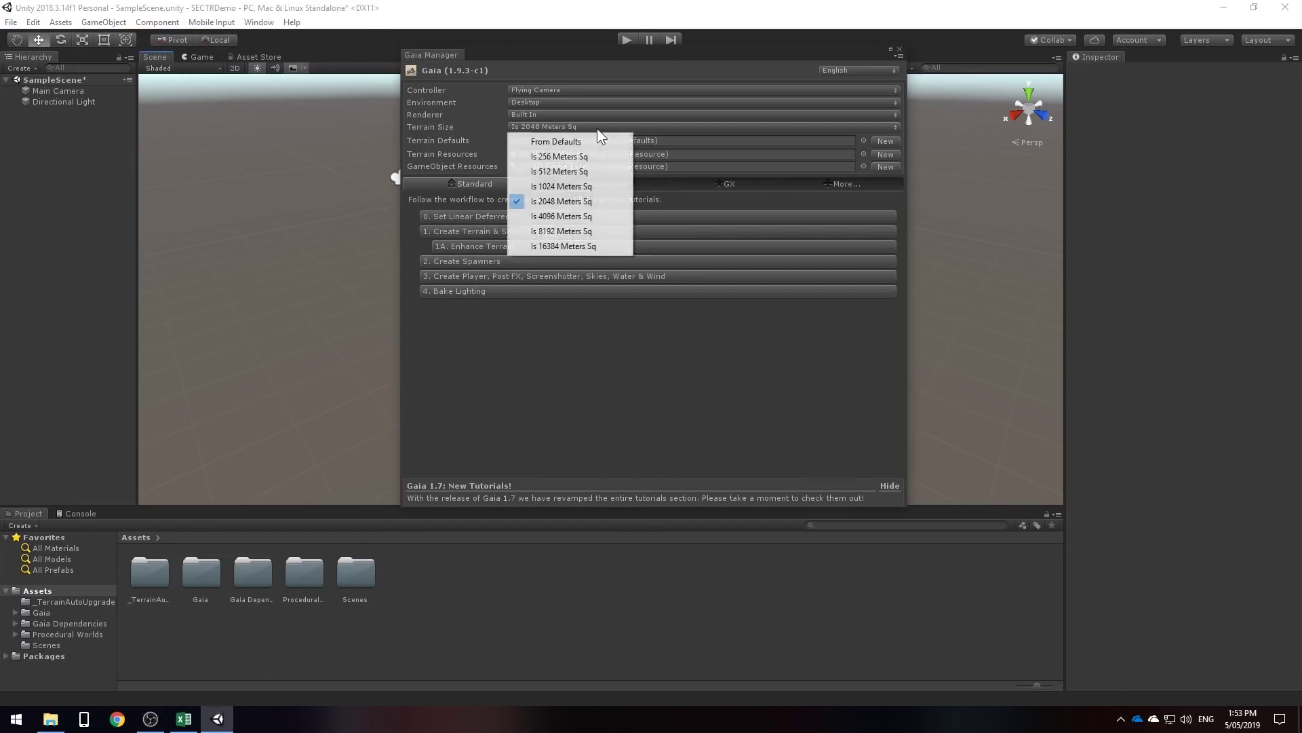
pyautogui.click(592, 231)
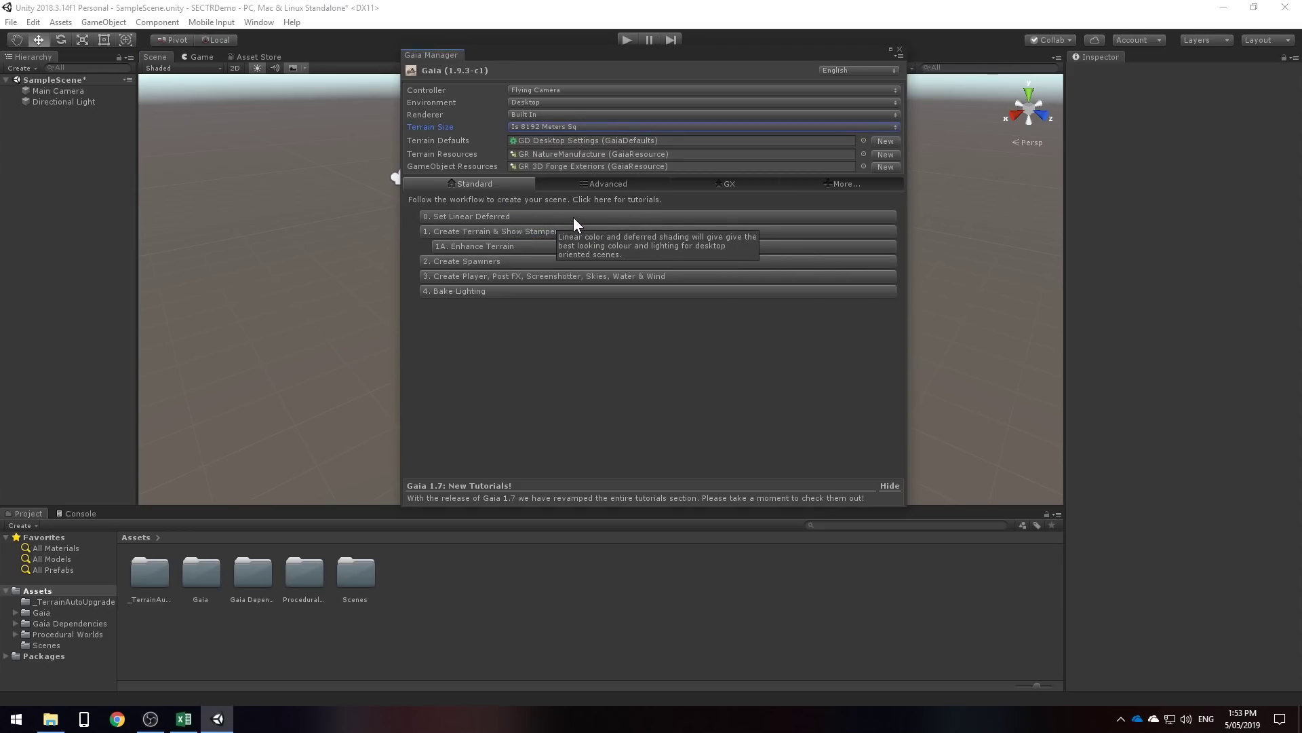
pyautogui.click(571, 217)
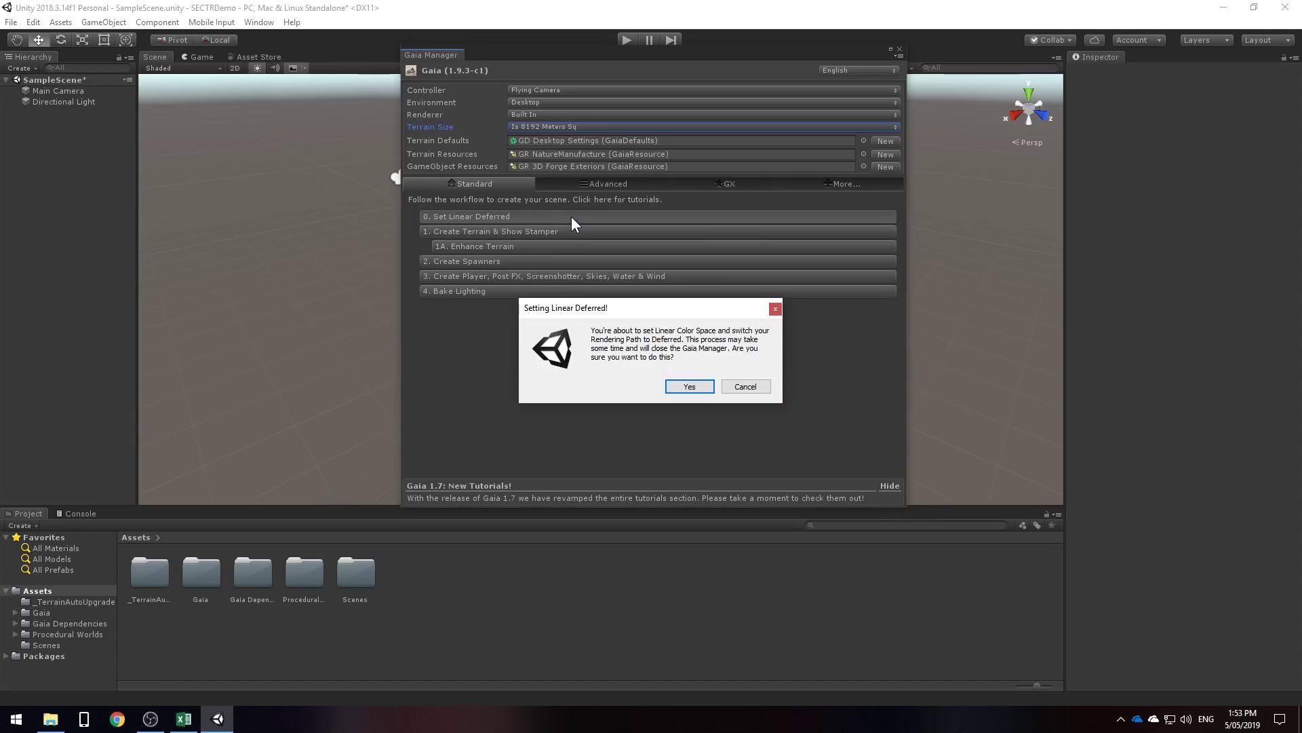
pyautogui.click(689, 386)
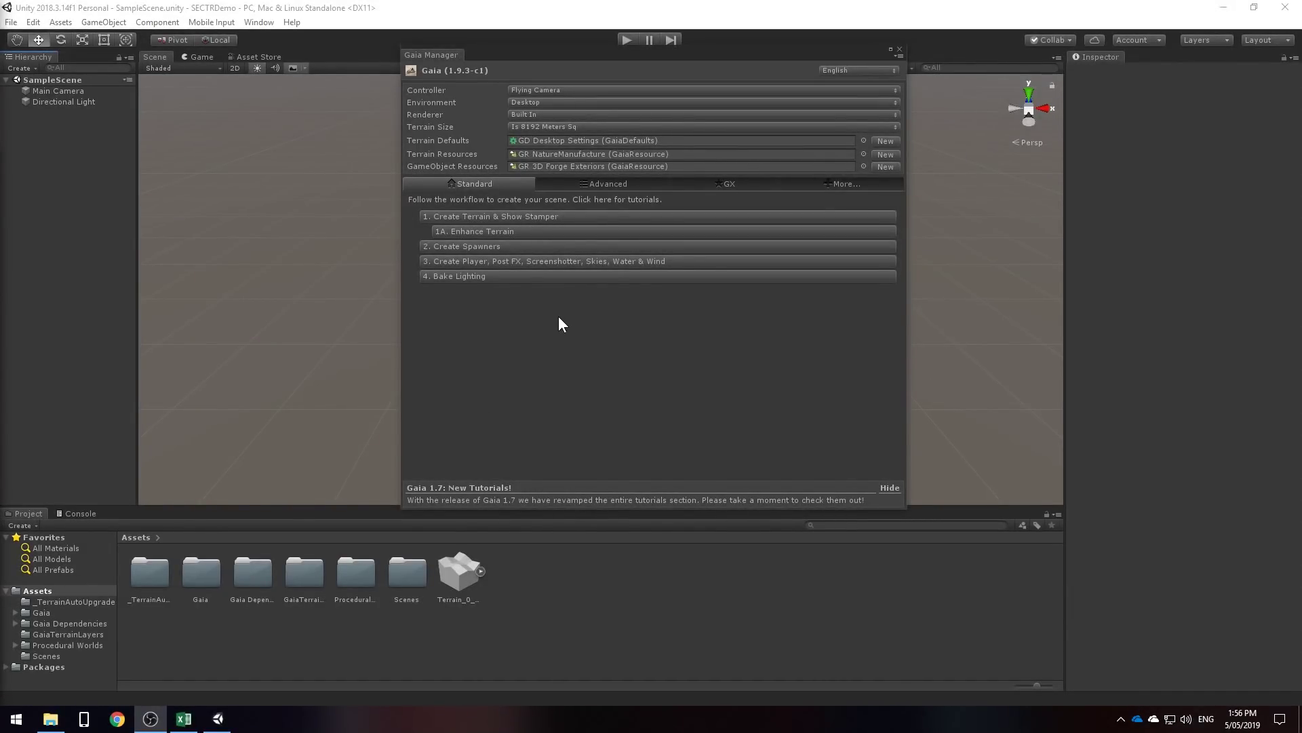
# Create the Gaia terrain with its stamper and close the Gaia Manager
pyautogui.click(569, 216)
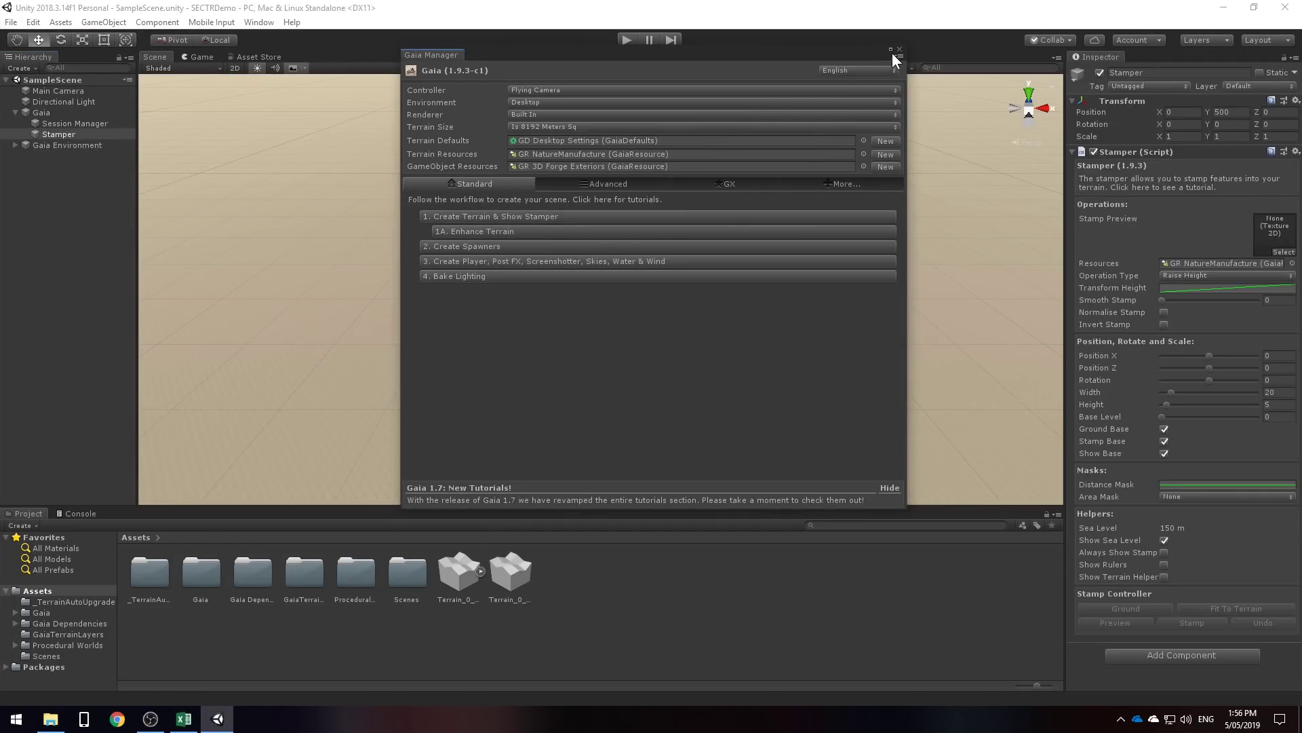
pyautogui.click(899, 50)
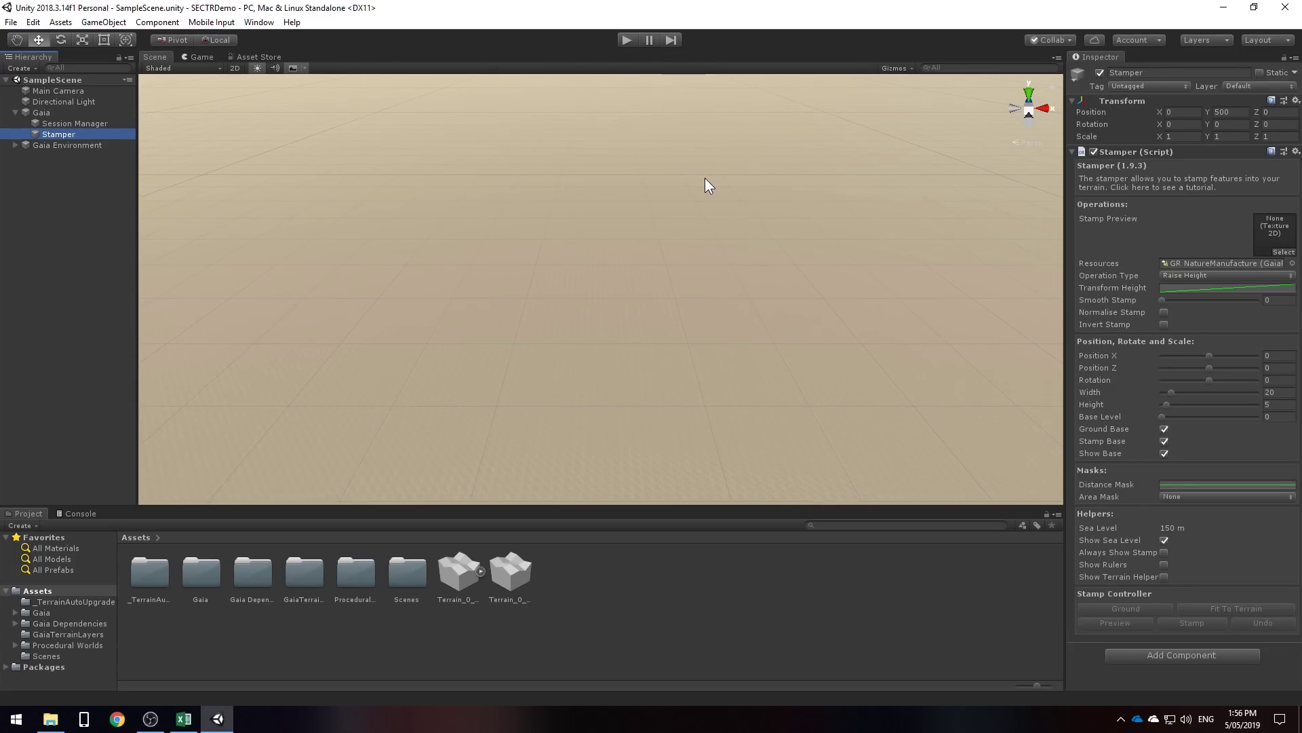
pyautogui.press('f')
pyautogui.scroll(5, 672, 190)
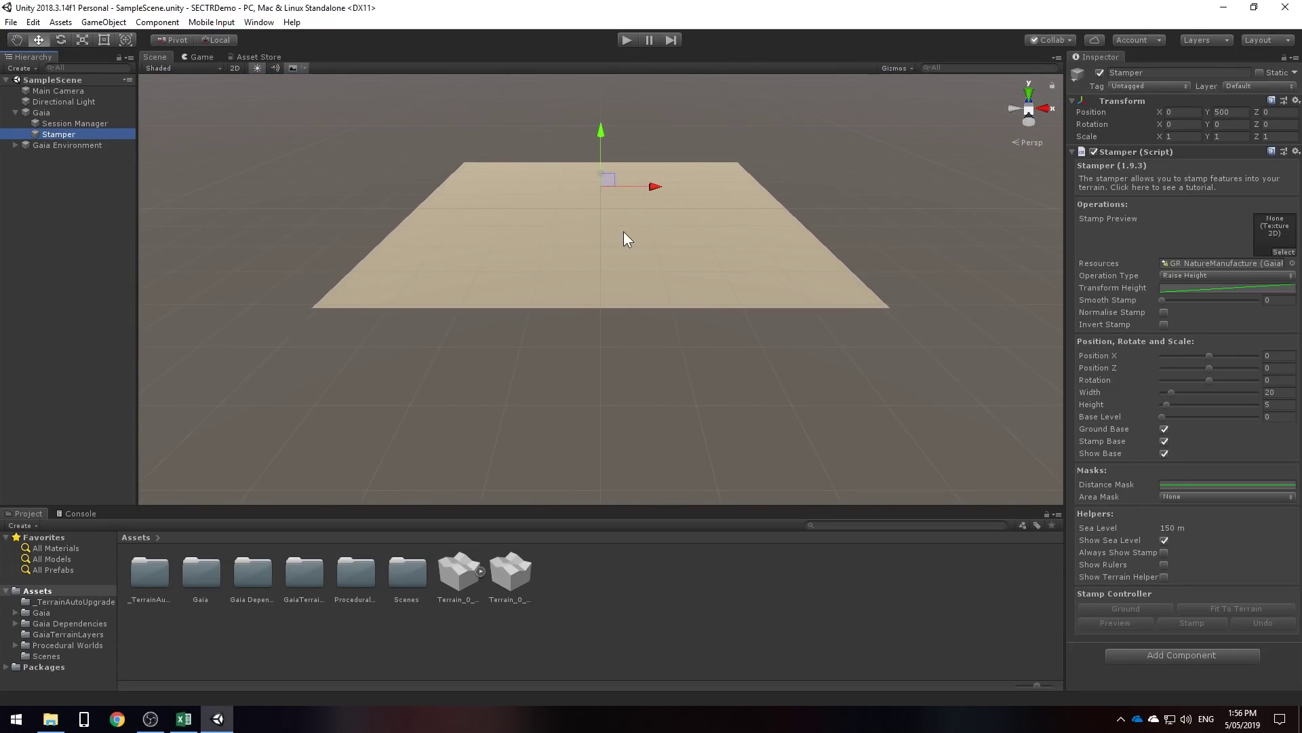
# Enable the Random Terrain Generator in the Session Manager, add its stamps and play the session to shape the terrain
pyautogui.click(93, 122)
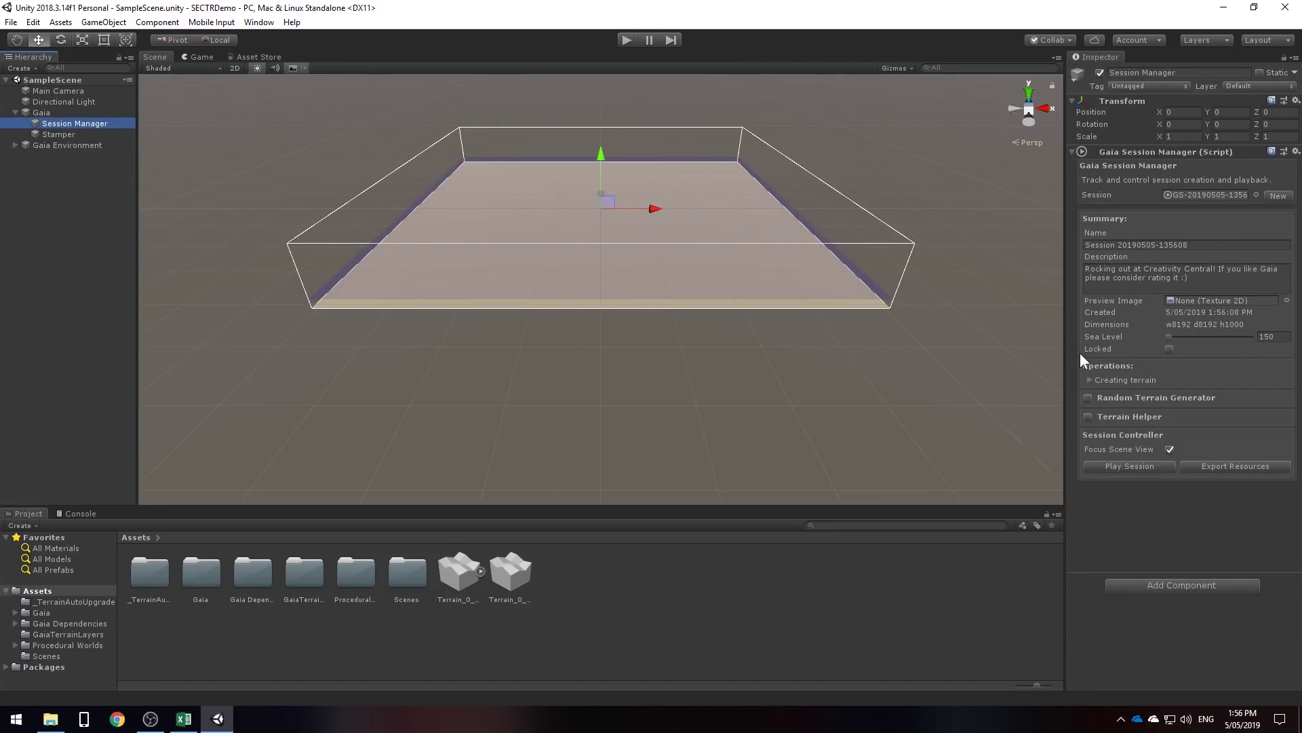
pyautogui.click(1163, 398)
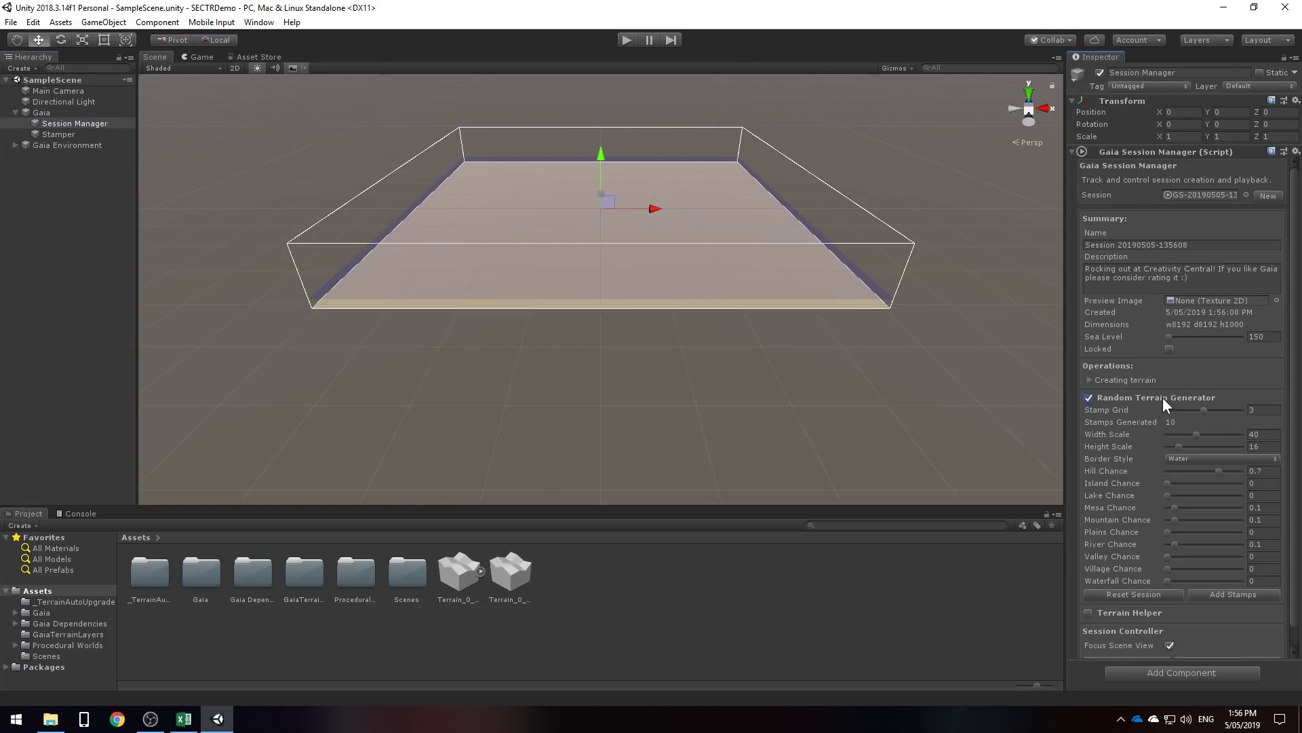
pyautogui.click(1233, 594)
pyautogui.scroll(-4, 1245, 593)
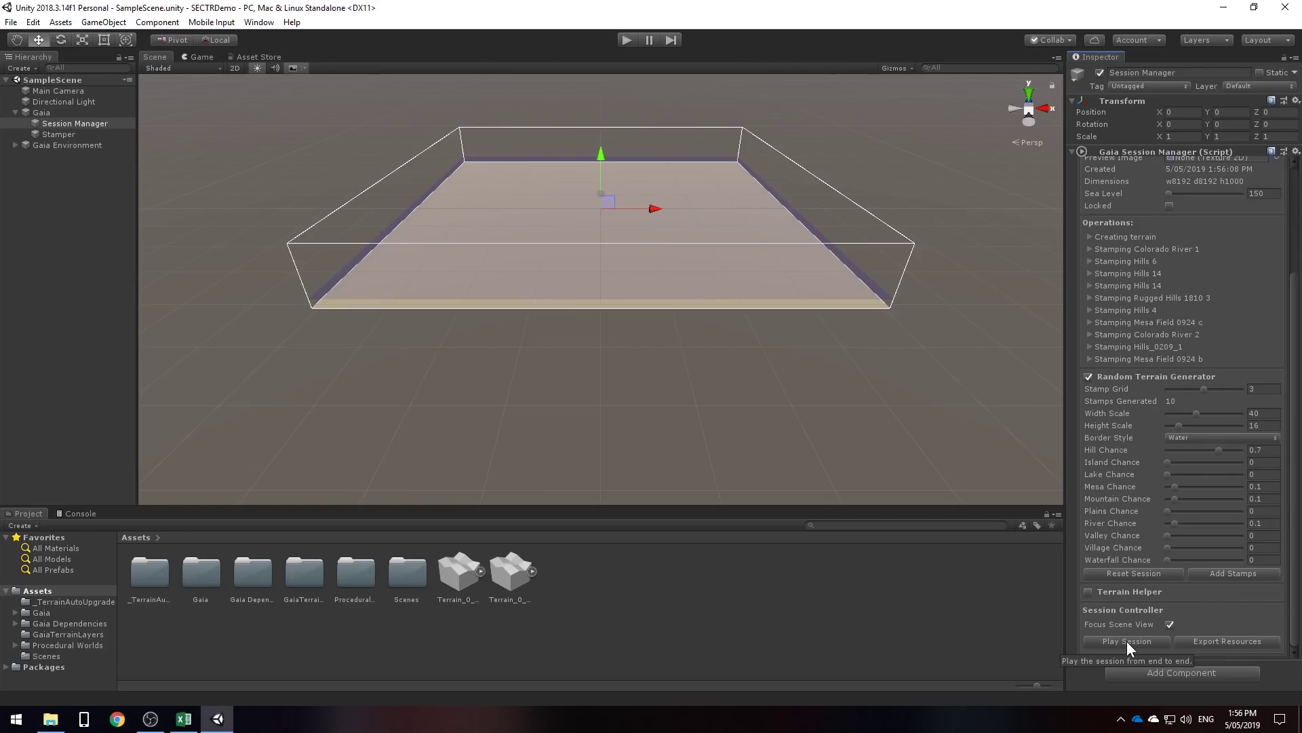
pyautogui.click(1126, 641)
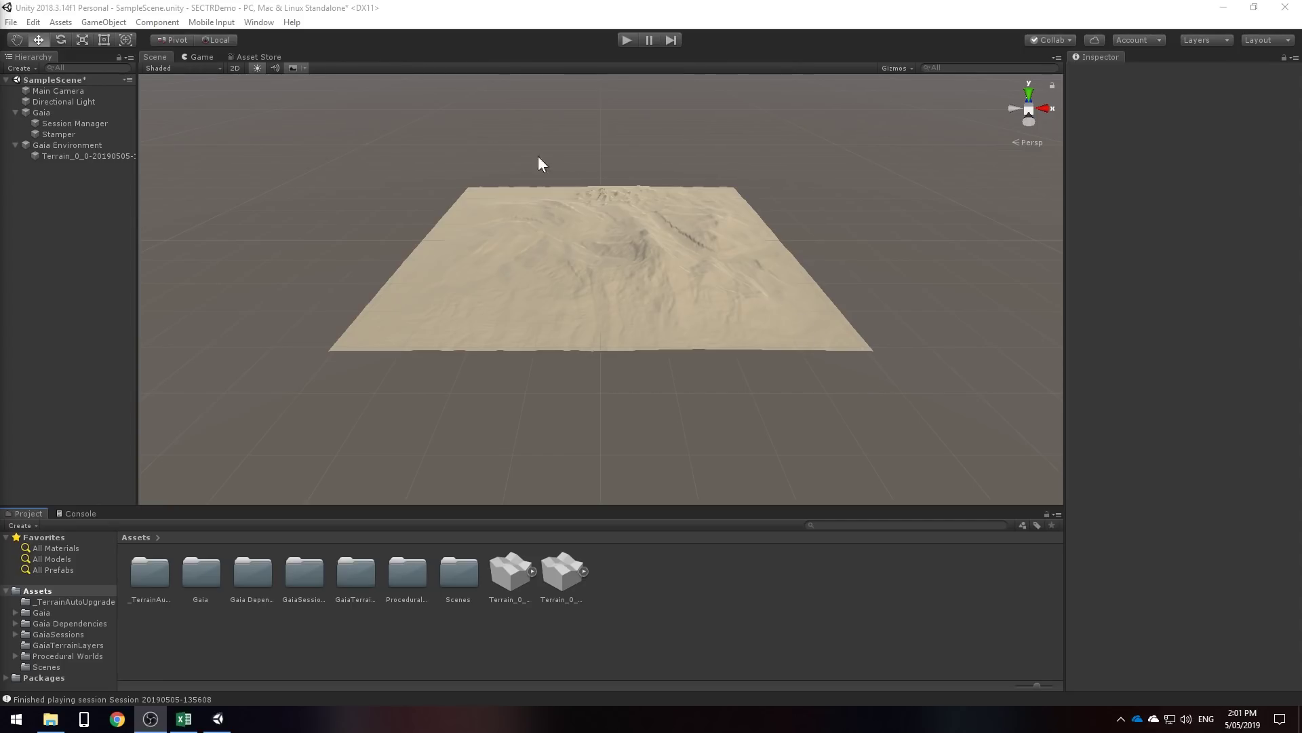
# Create the spawners through the Gaia Manager and close it
pyautogui.click(271, 25)
pyautogui.moveTo(358, 70)
pyautogui.moveTo(460, 72)
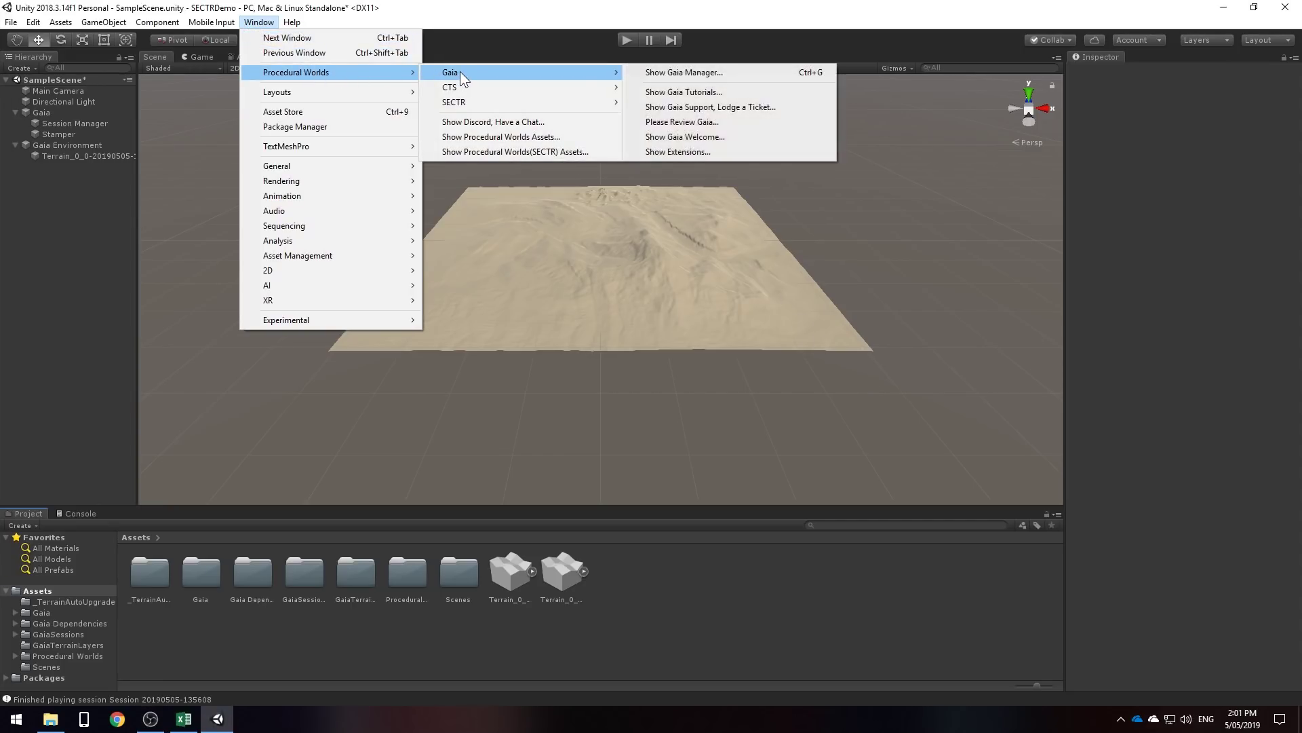
pyautogui.click(689, 76)
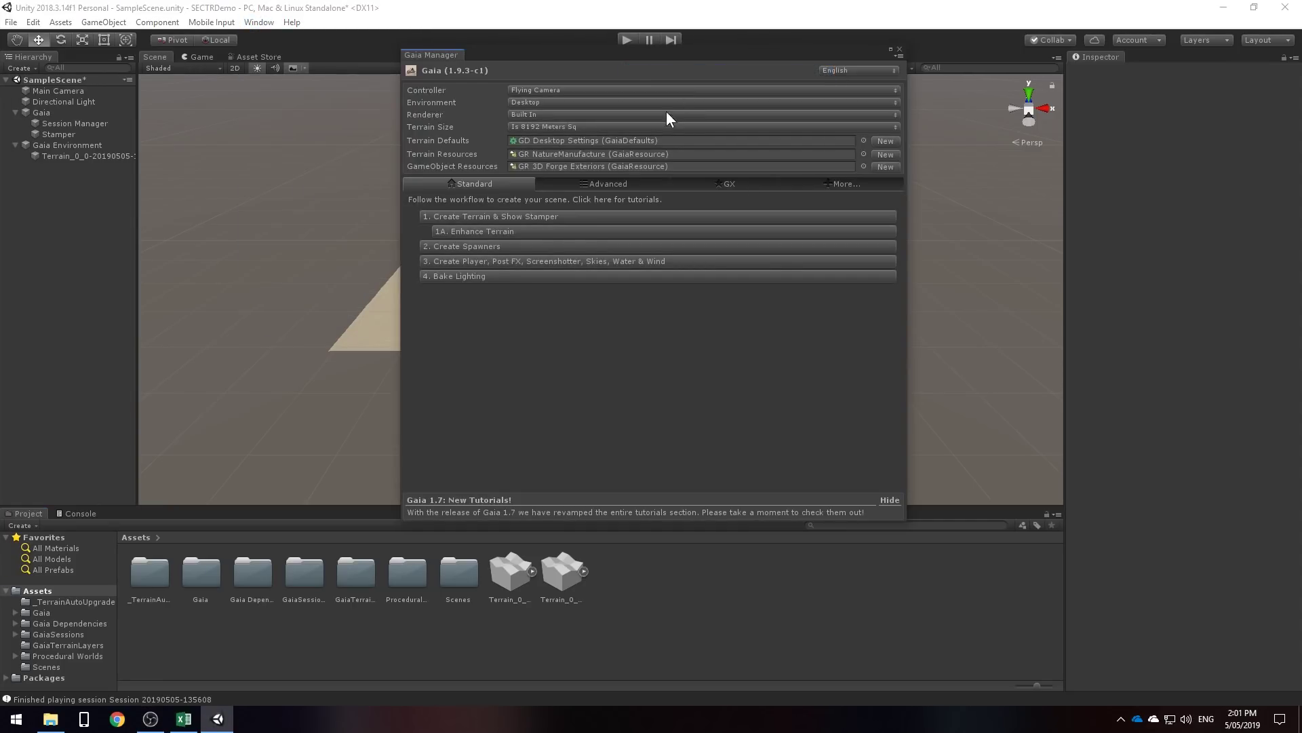
pyautogui.click(521, 245)
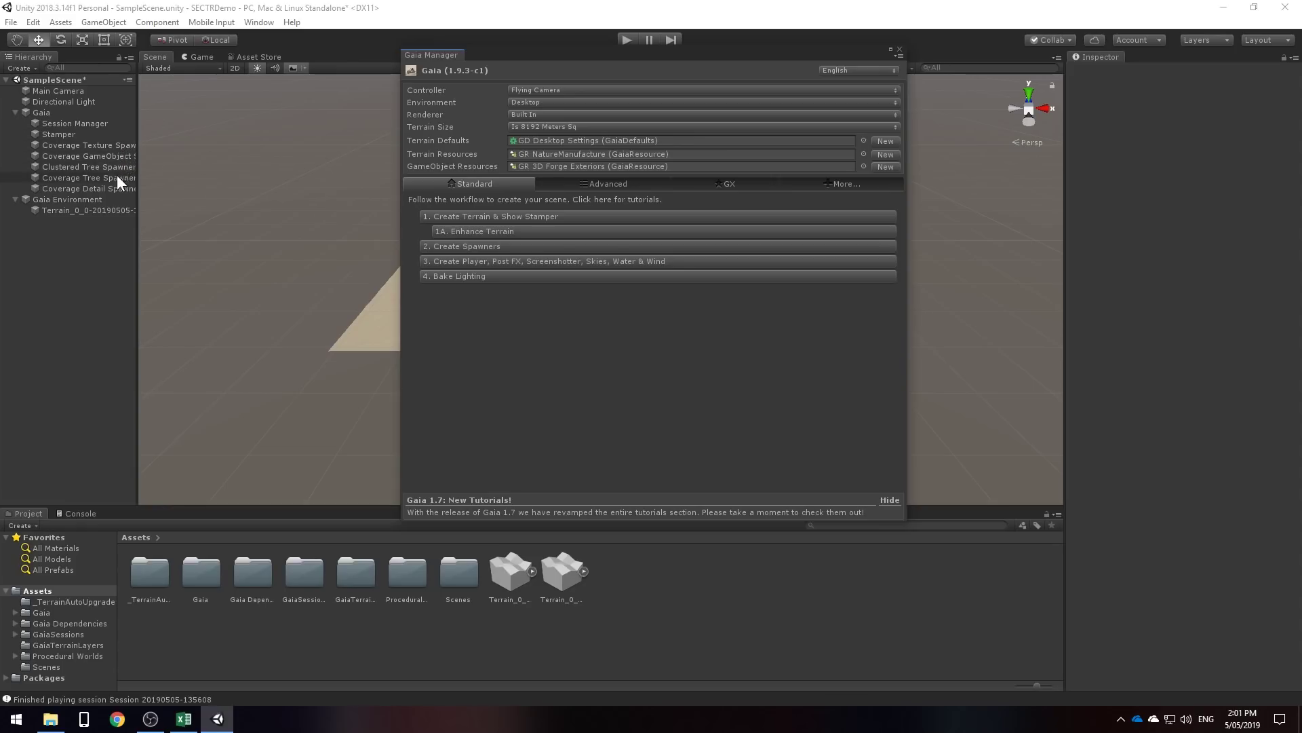
pyautogui.click(899, 48)
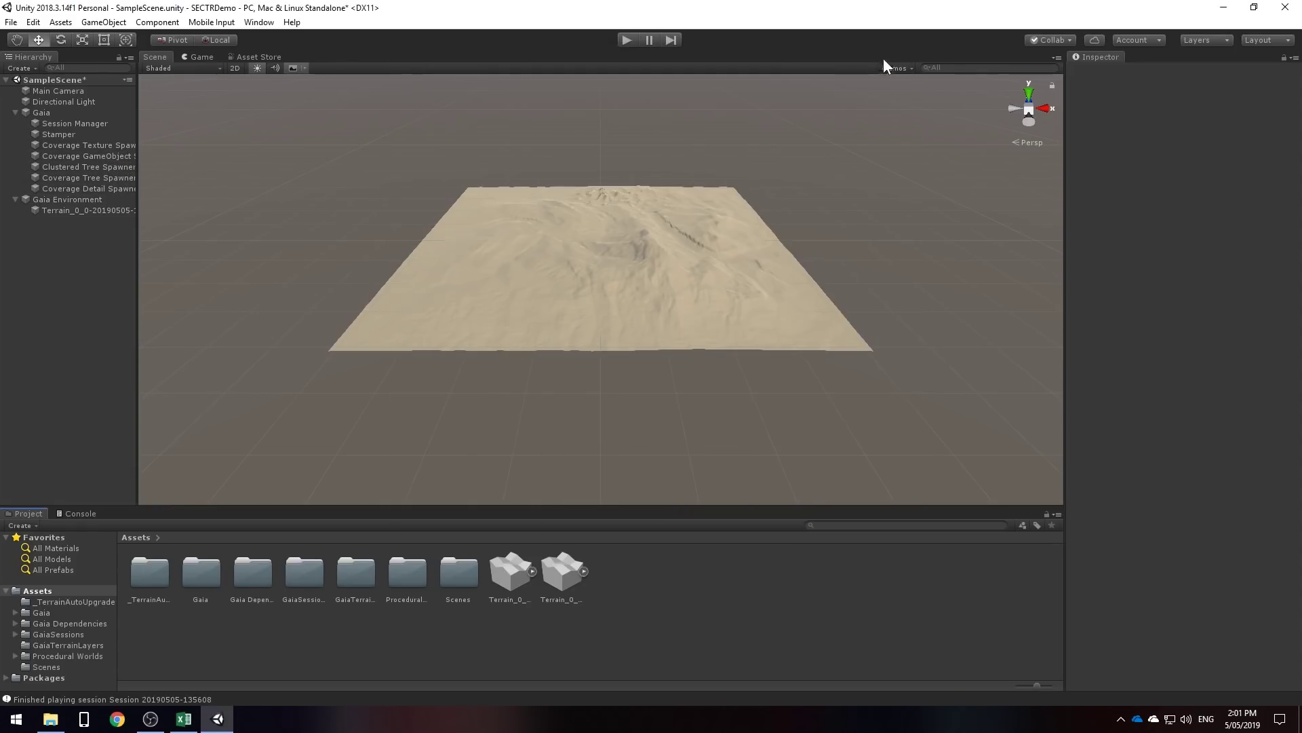
# Spawn the ground textures and the clustered trees on the terrain with their respective spawners
pyautogui.click(103, 145)
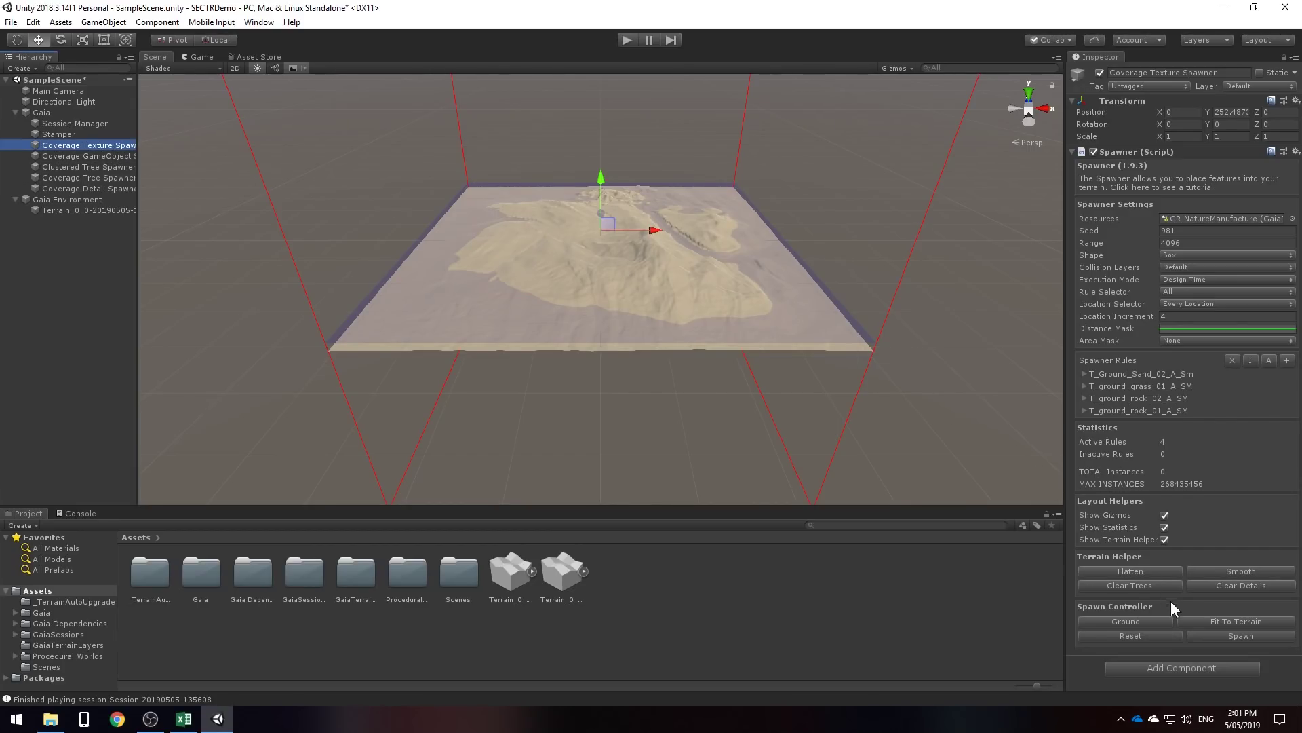
pyautogui.click(1227, 636)
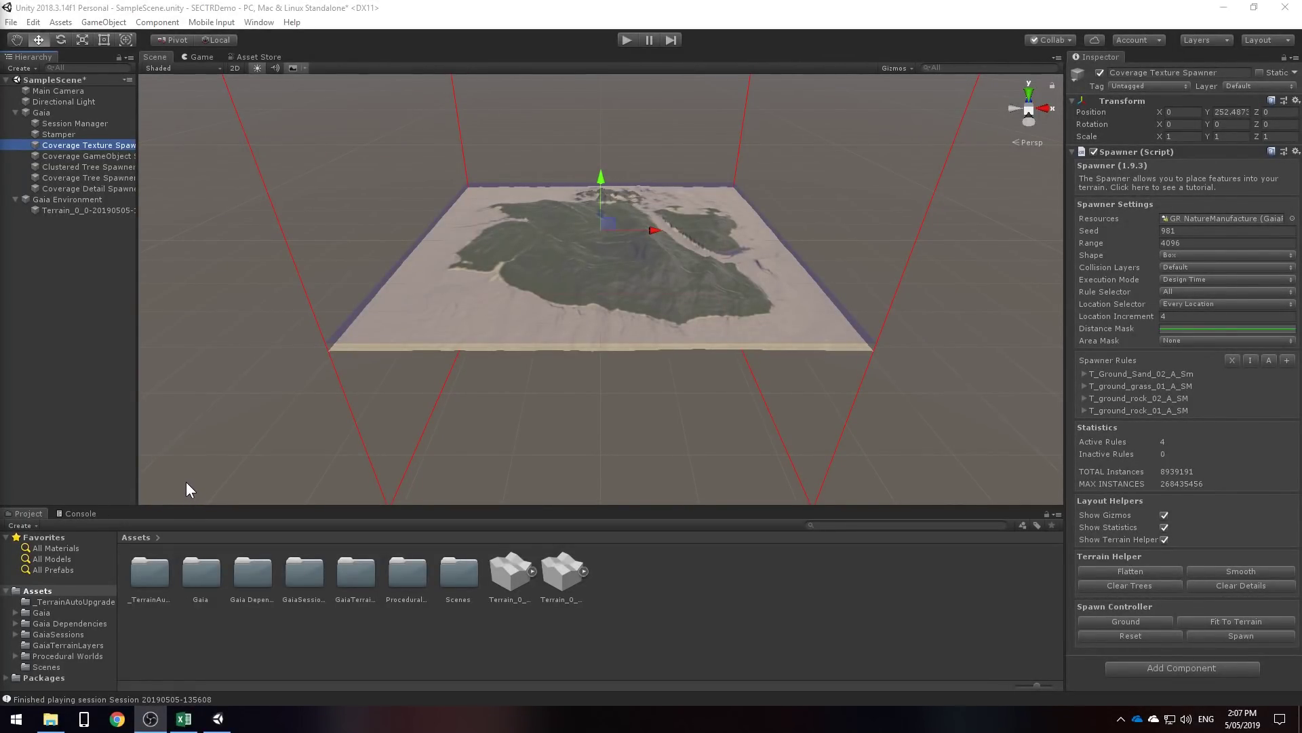
pyautogui.click(96, 170)
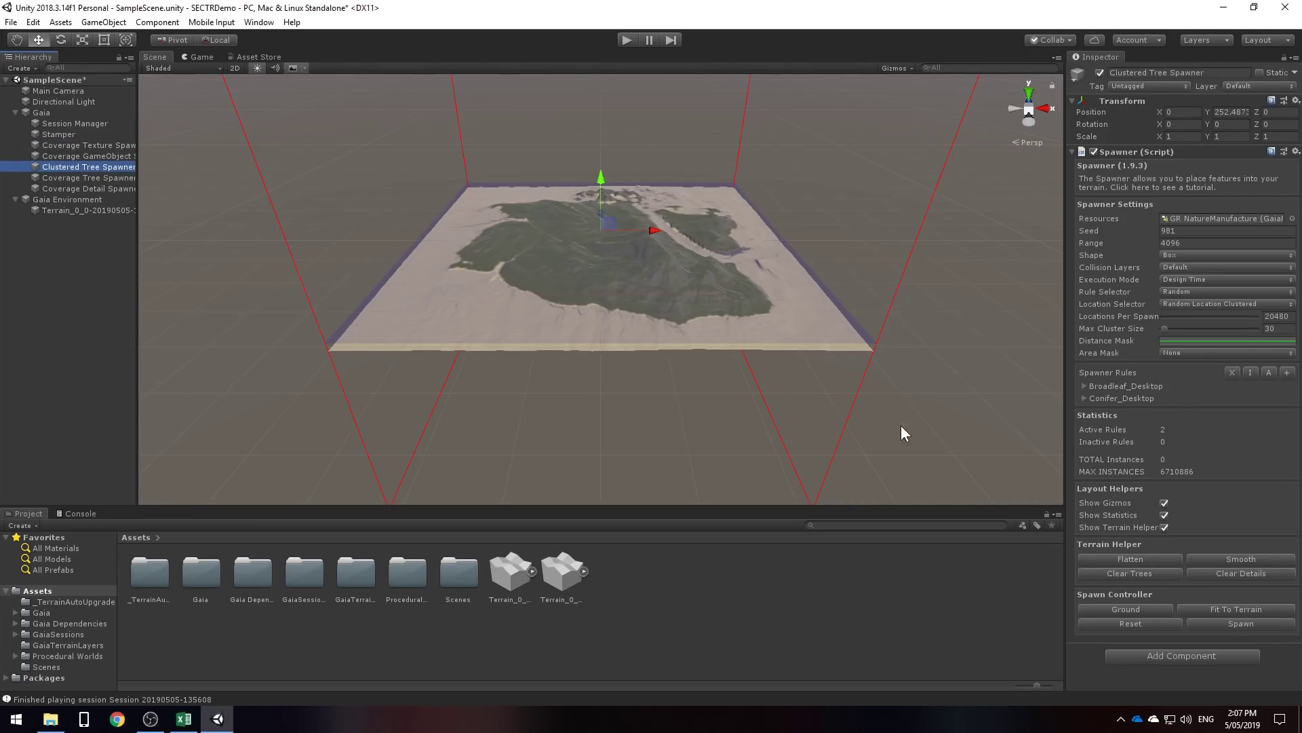
pyautogui.click(1267, 625)
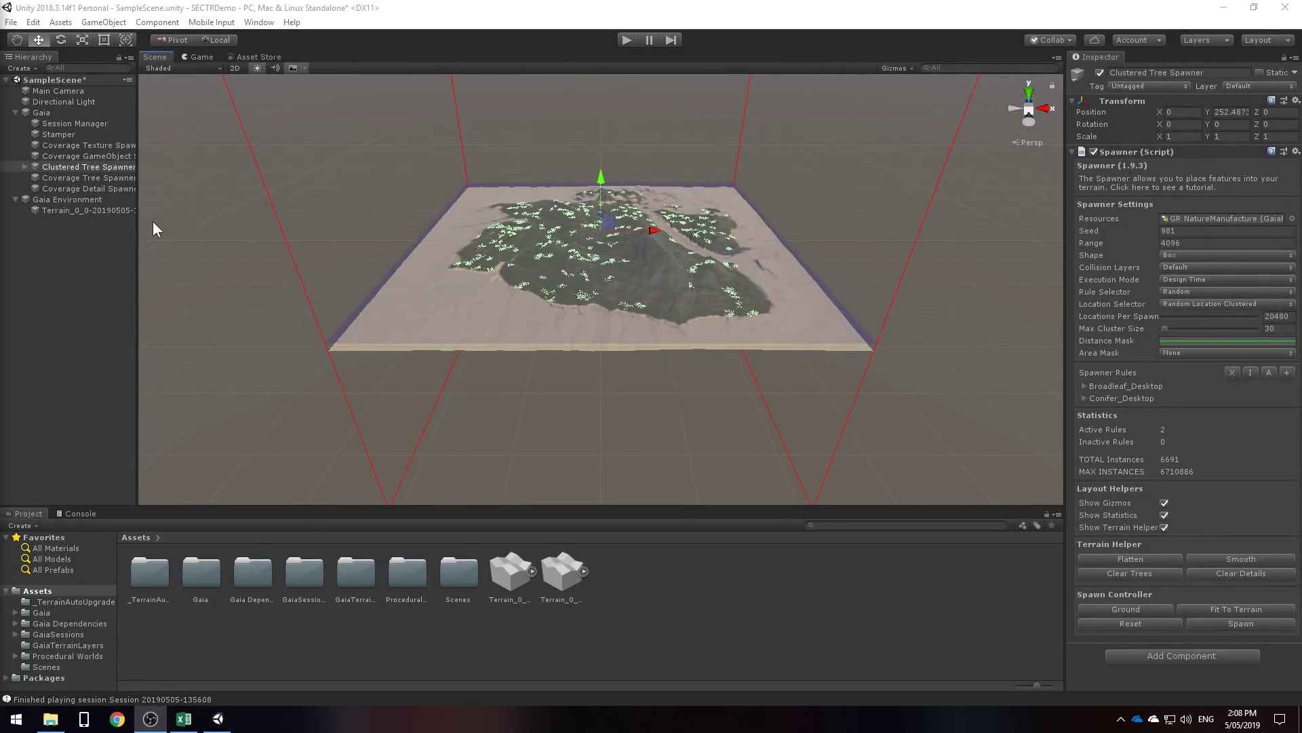
# Spawn the coverage GameObjects and the coverage details, such as grass and flowers, on the terrain
pyautogui.click(90, 156)
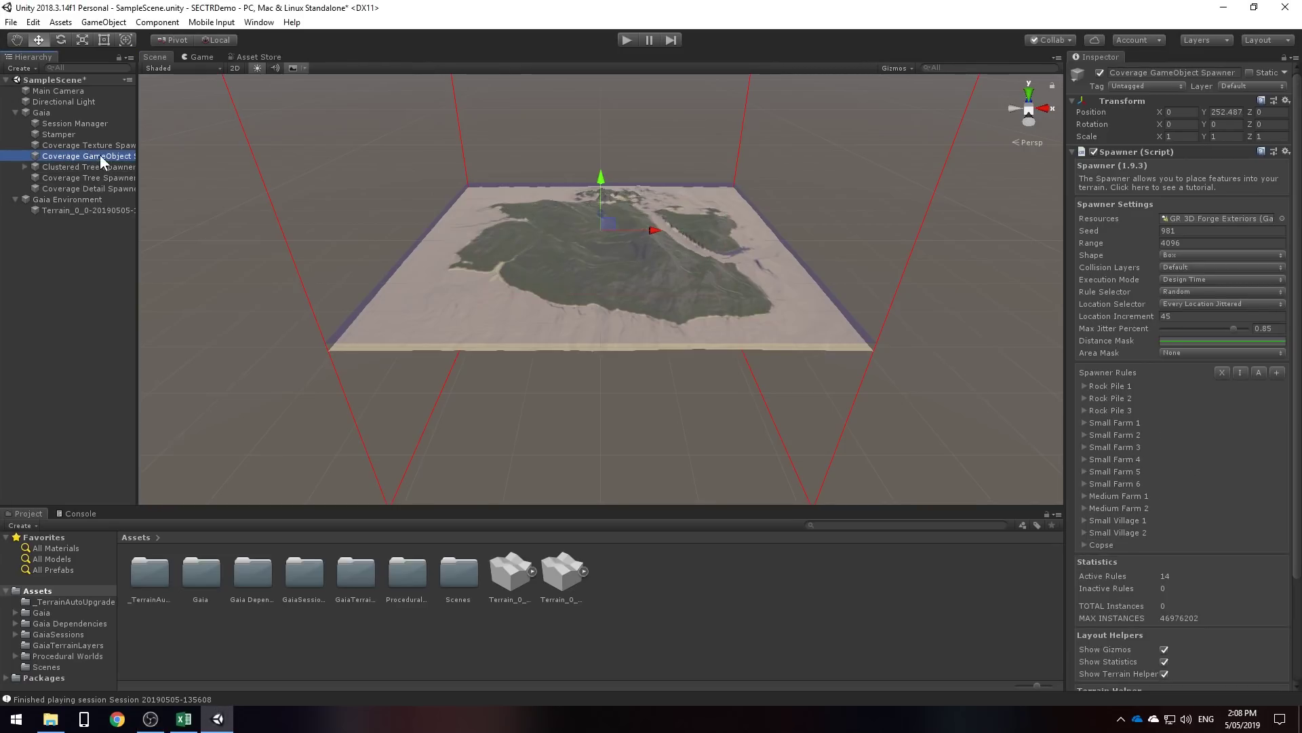
pyautogui.scroll(-4, 1198, 512)
pyautogui.click(1241, 639)
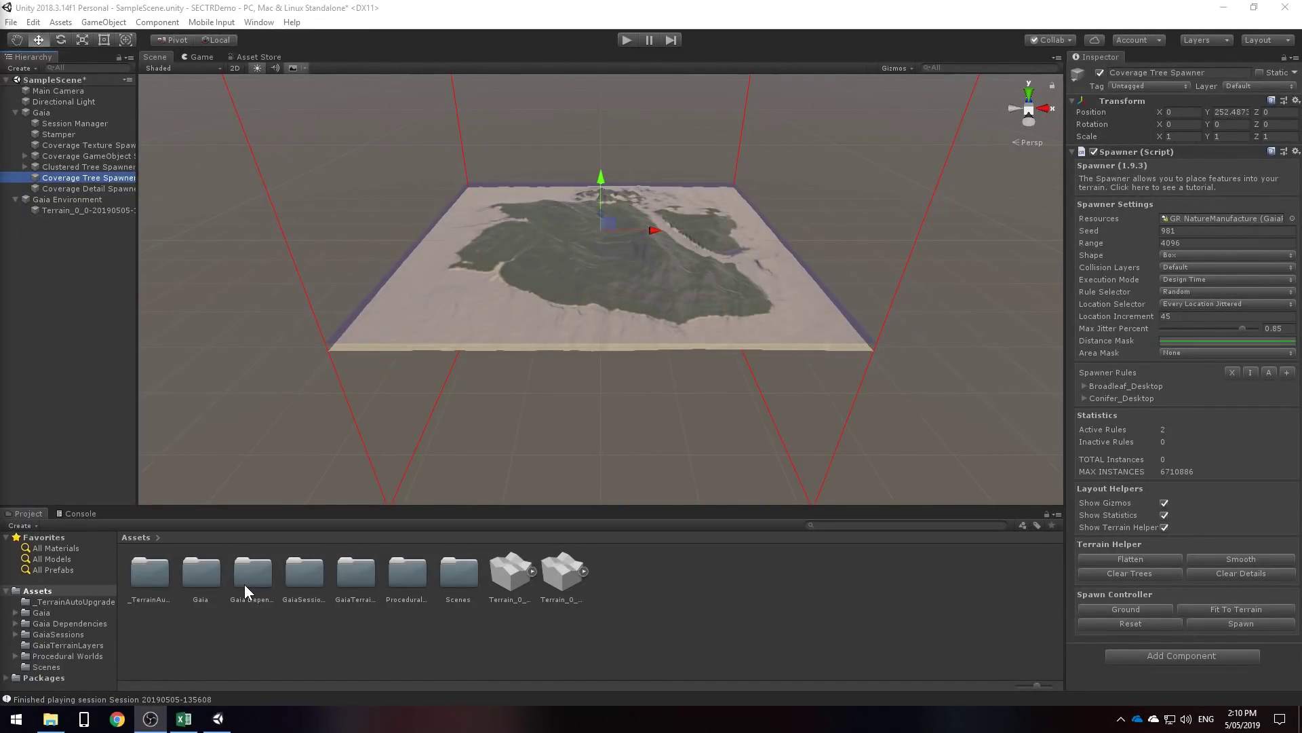
pyautogui.click(117, 189)
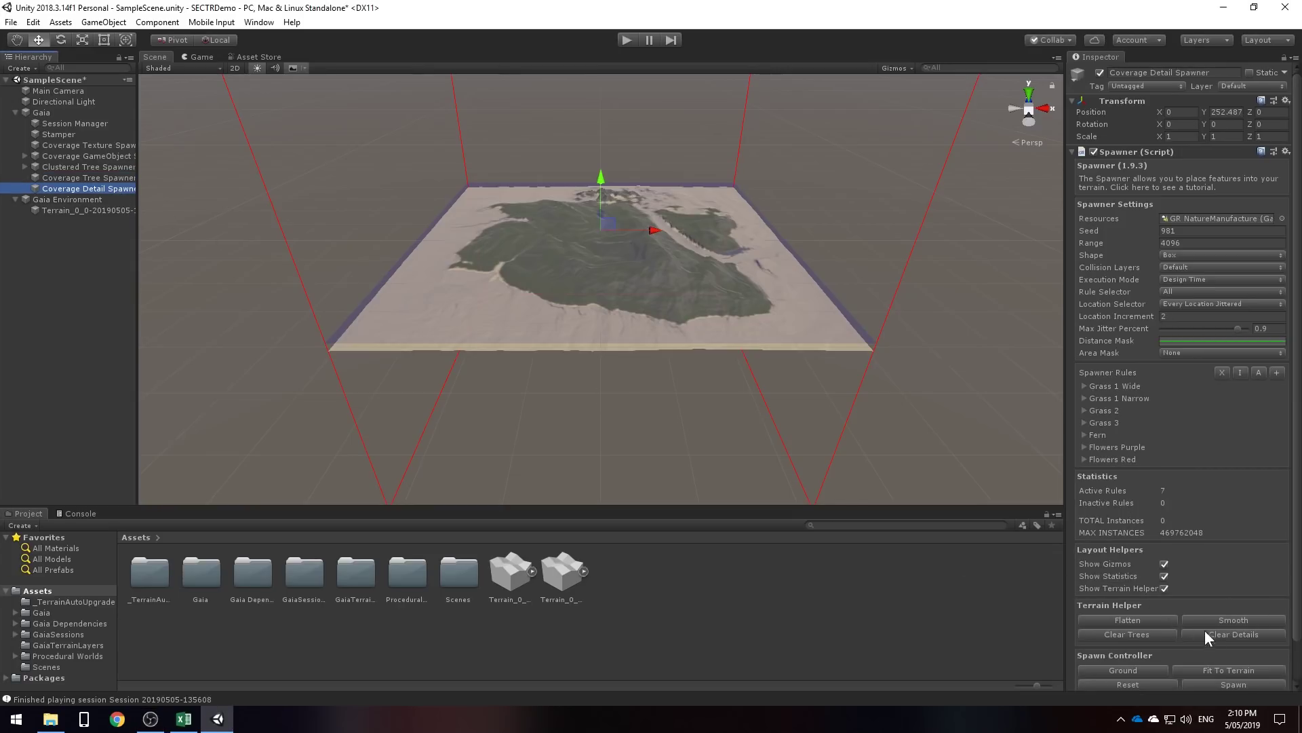
pyautogui.click(1259, 685)
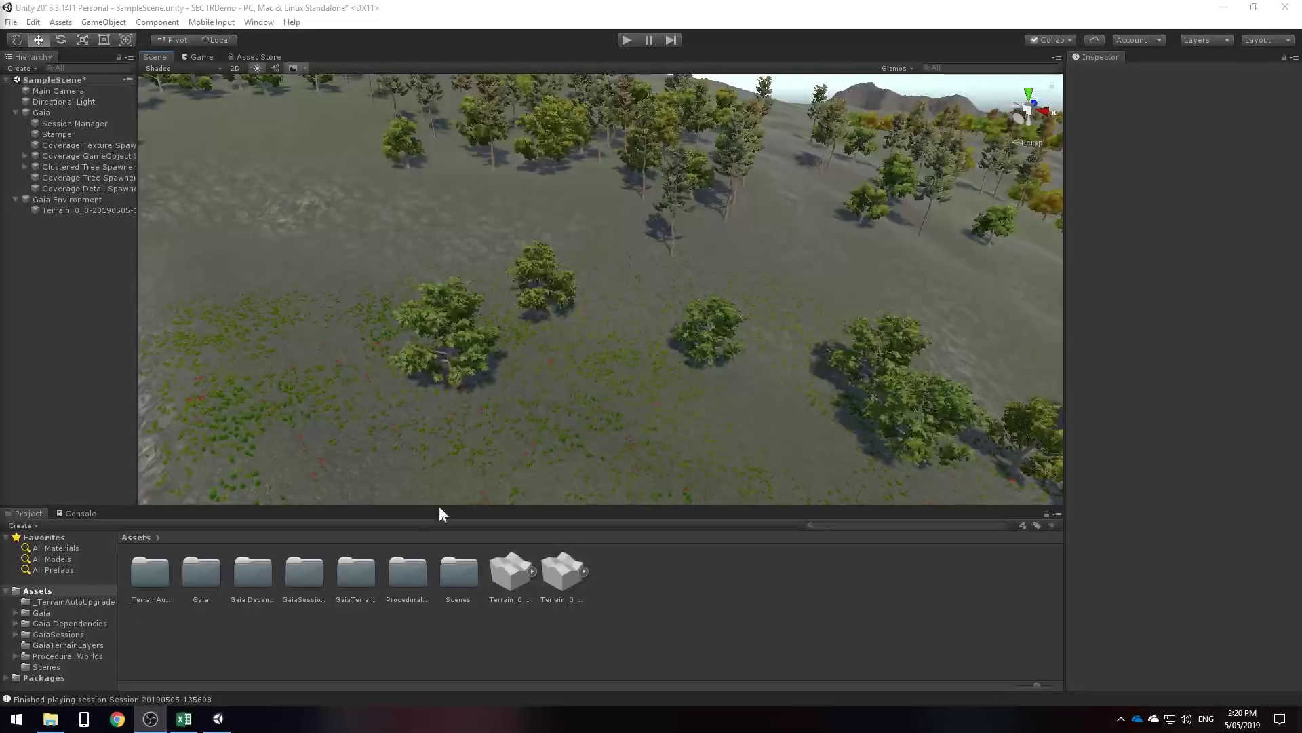
# Add the player, post FX, screenshotter, skies, water and wind through the Gaia Manager, and close it
pyautogui.moveTo(471, 399); pyautogui.dragTo(354, 403, button='right')
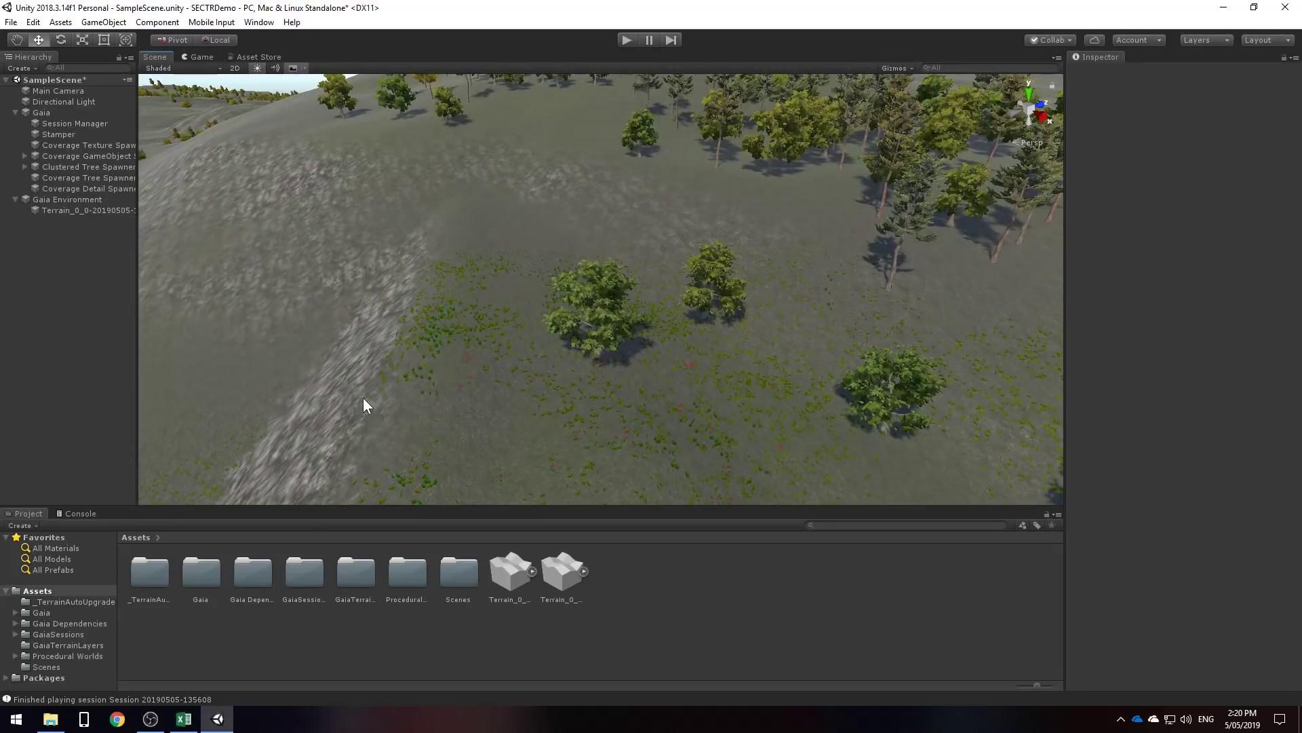
pyautogui.click(269, 22)
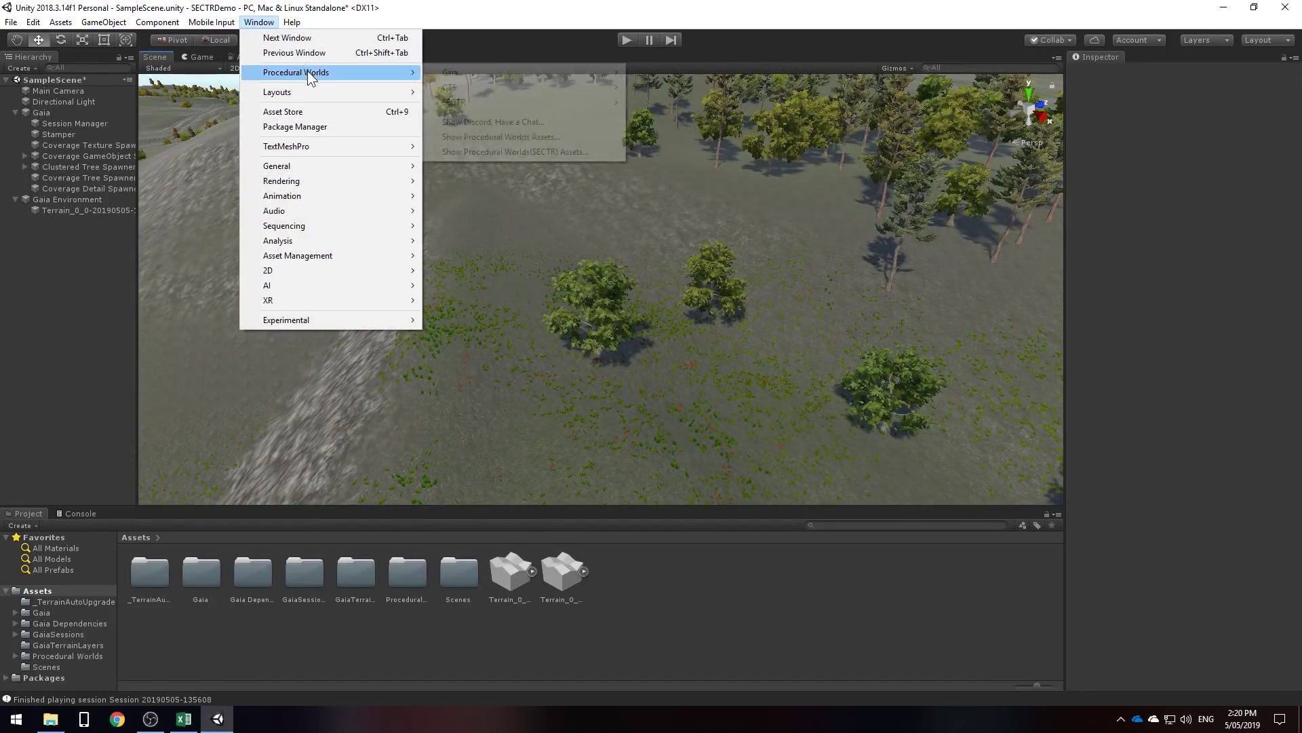
pyautogui.moveTo(295, 72)
pyautogui.moveTo(485, 73)
pyautogui.click(690, 76)
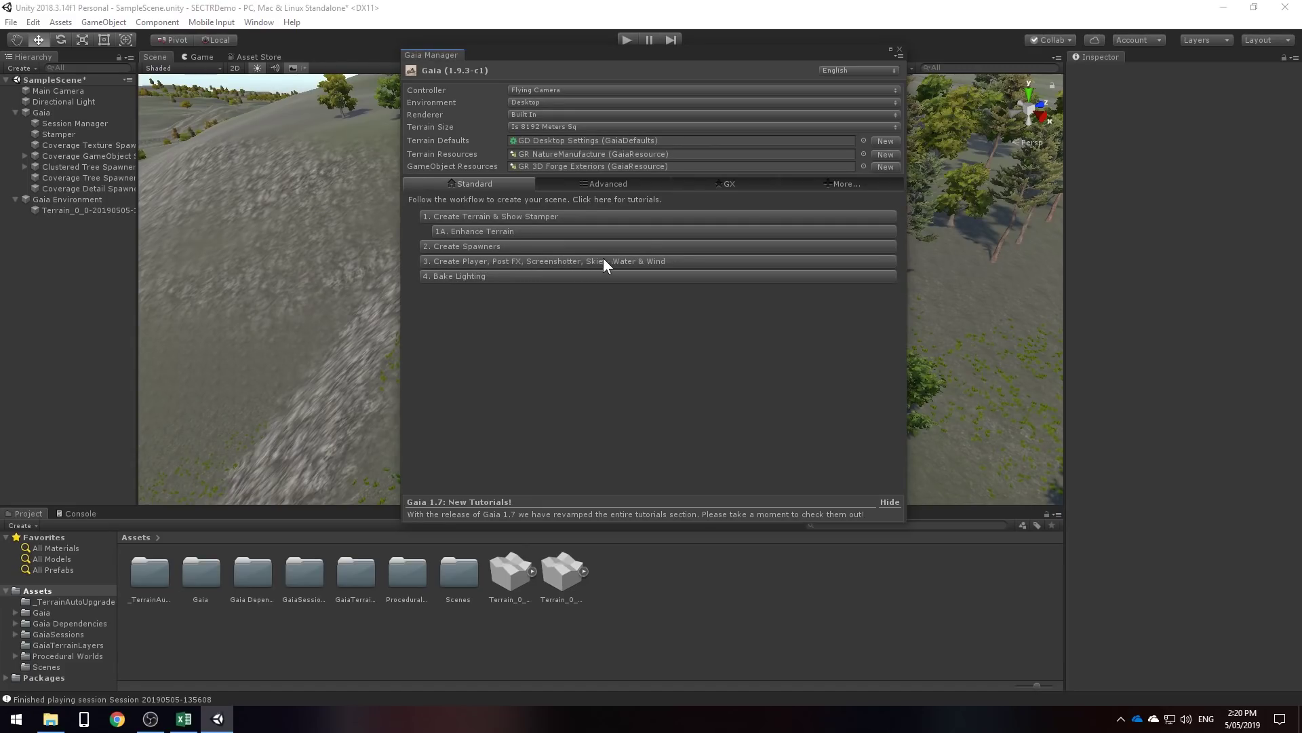
pyautogui.click(691, 261)
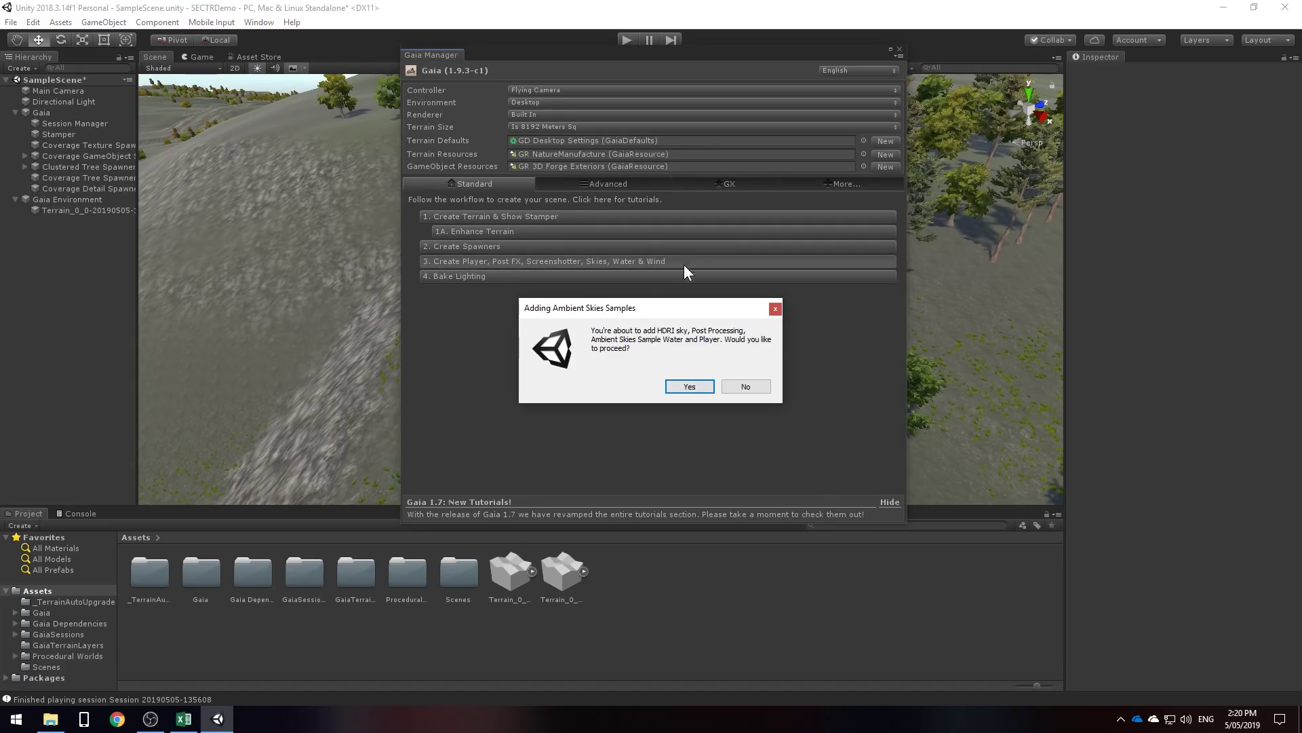
pyautogui.click(706, 386)
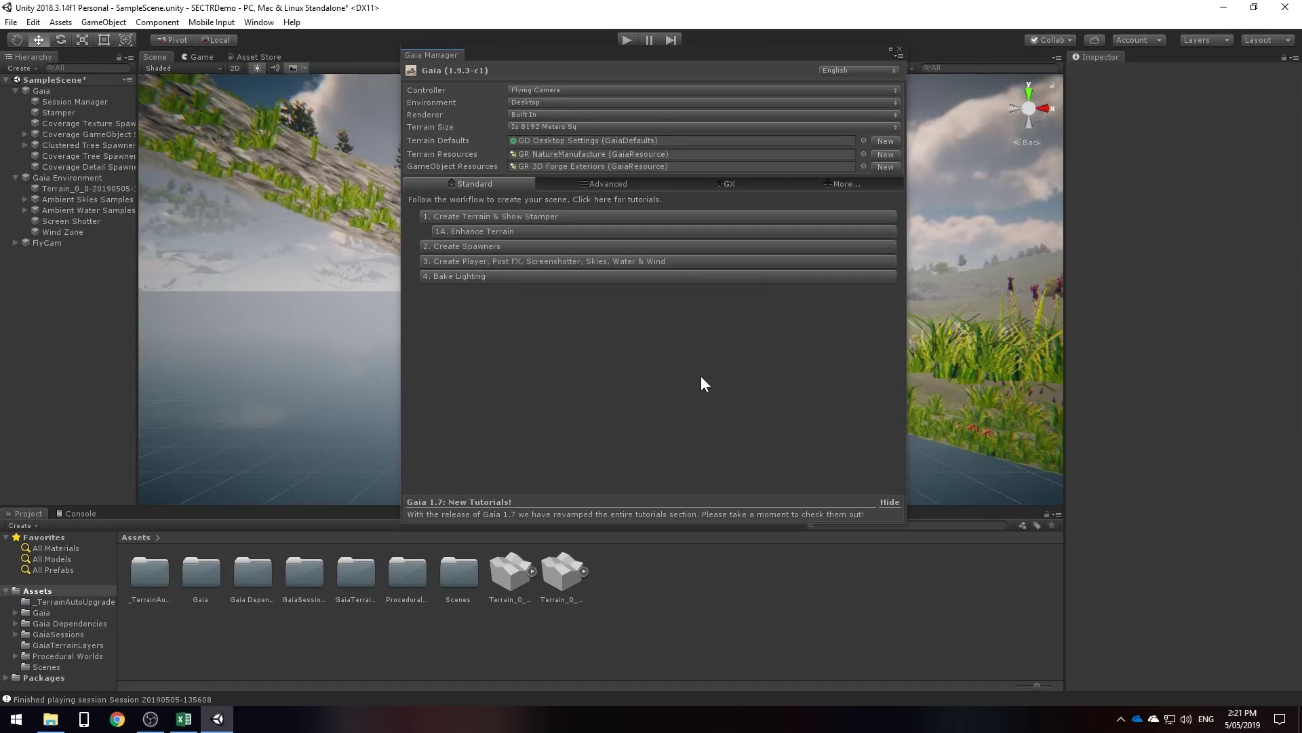
pyautogui.click(899, 49)
# Inspect the populated landscape in the scene and preview it in the Game view
pyautogui.moveTo(661, 285); pyautogui.dragTo(502, 297, button='right')
pyautogui.scroll(-5, 571, 303)
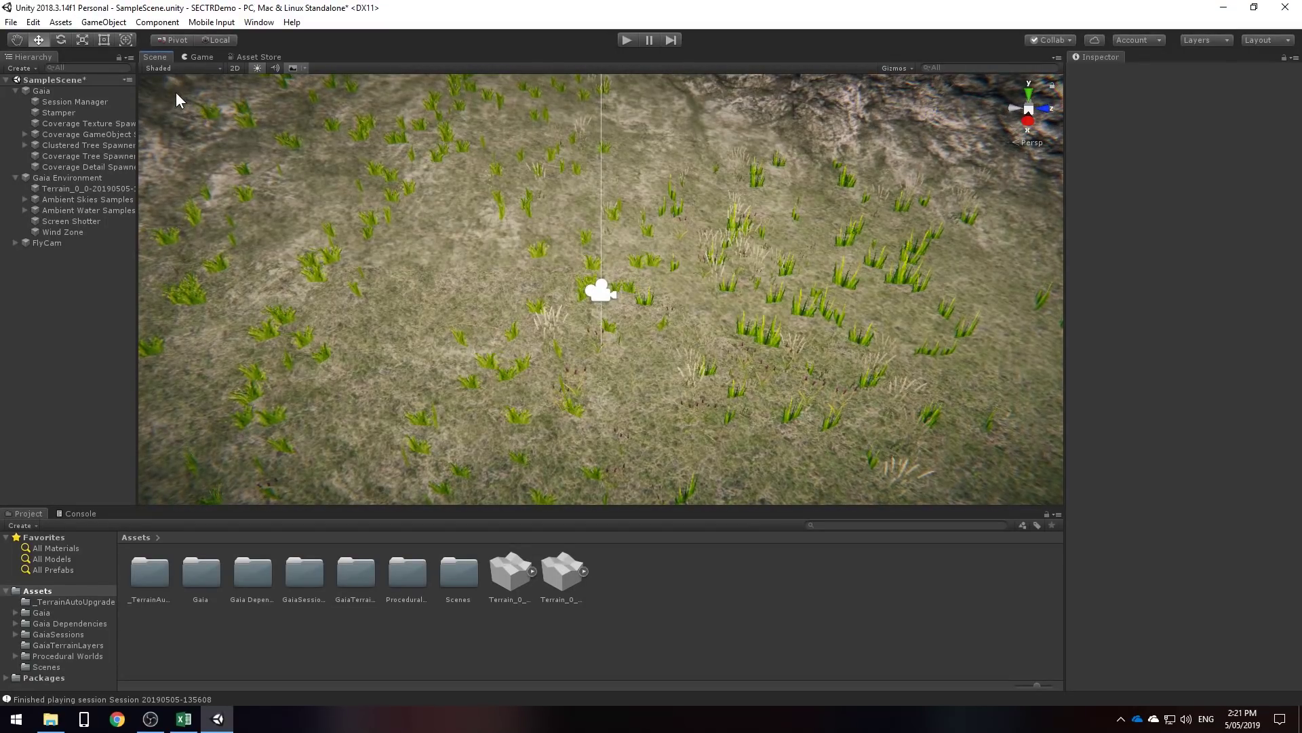
pyautogui.click(205, 59)
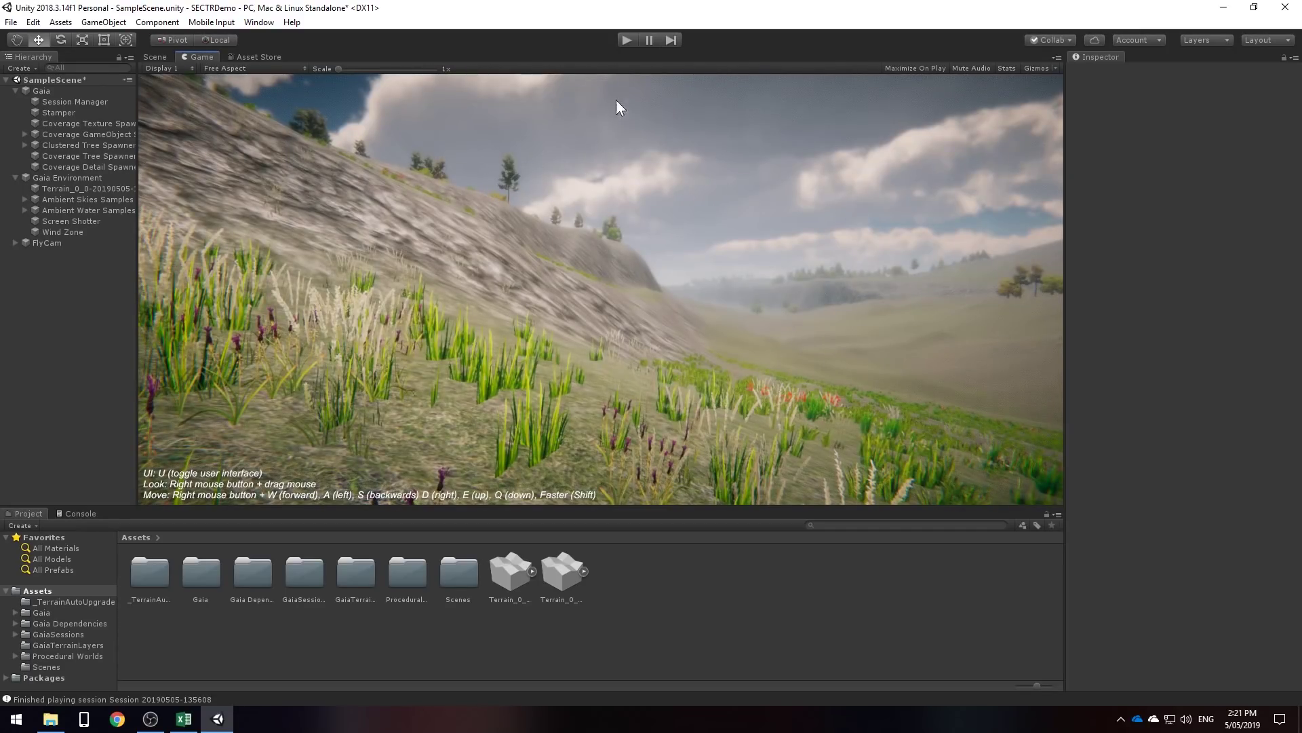
# Run the scene in play mode and look around the landscape from the fly camera
pyautogui.click(634, 39)
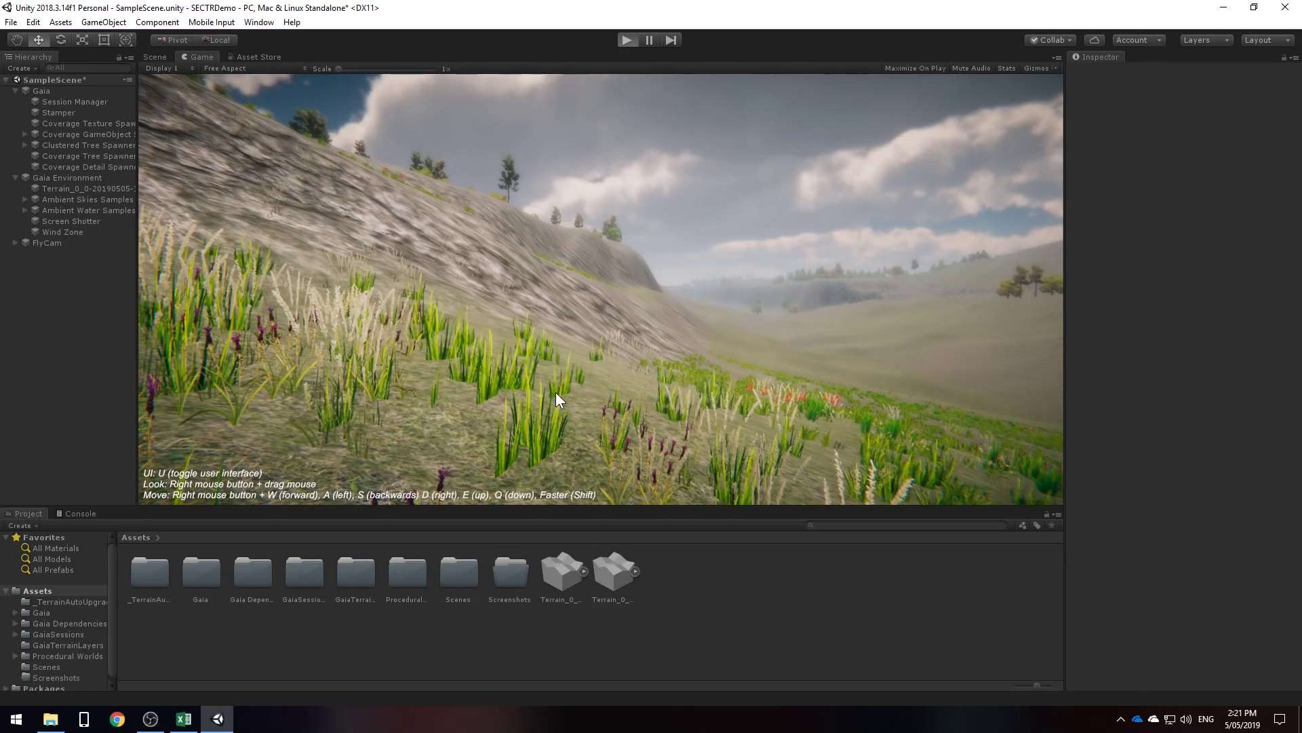
pyautogui.moveTo(556, 392); pyautogui.dragTo(817, 415, button='right')
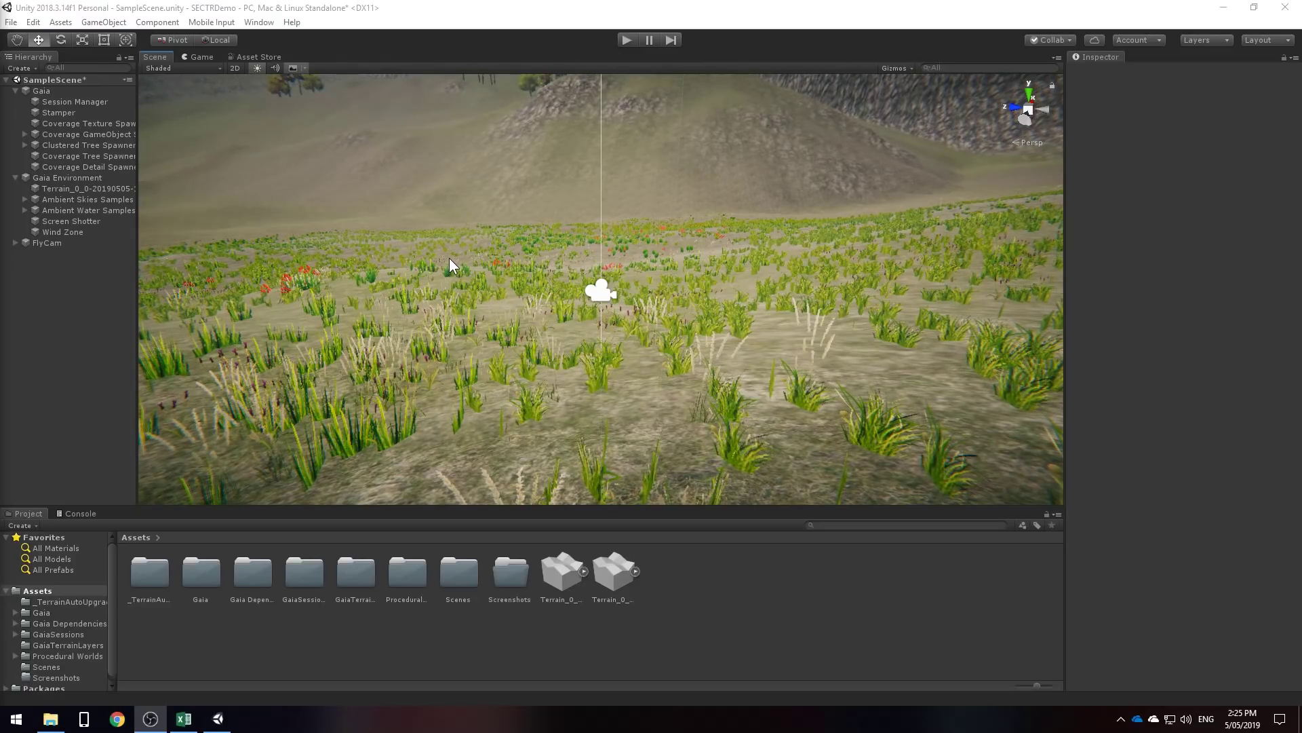
# Split the Gaia terrain into 8 x 8 sectors with the SECTR Terrain tool and sectorize it
pyautogui.click(260, 22)
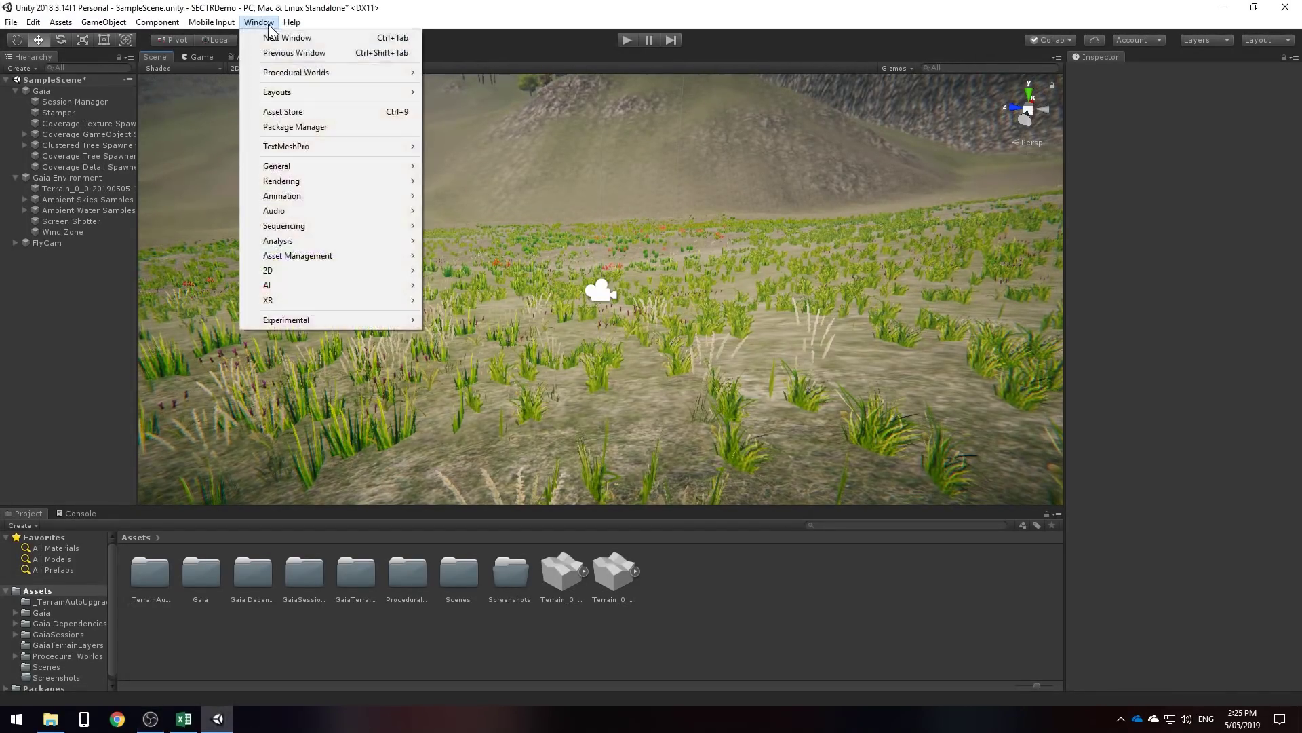
pyautogui.moveTo(306, 71)
pyautogui.moveTo(496, 105)
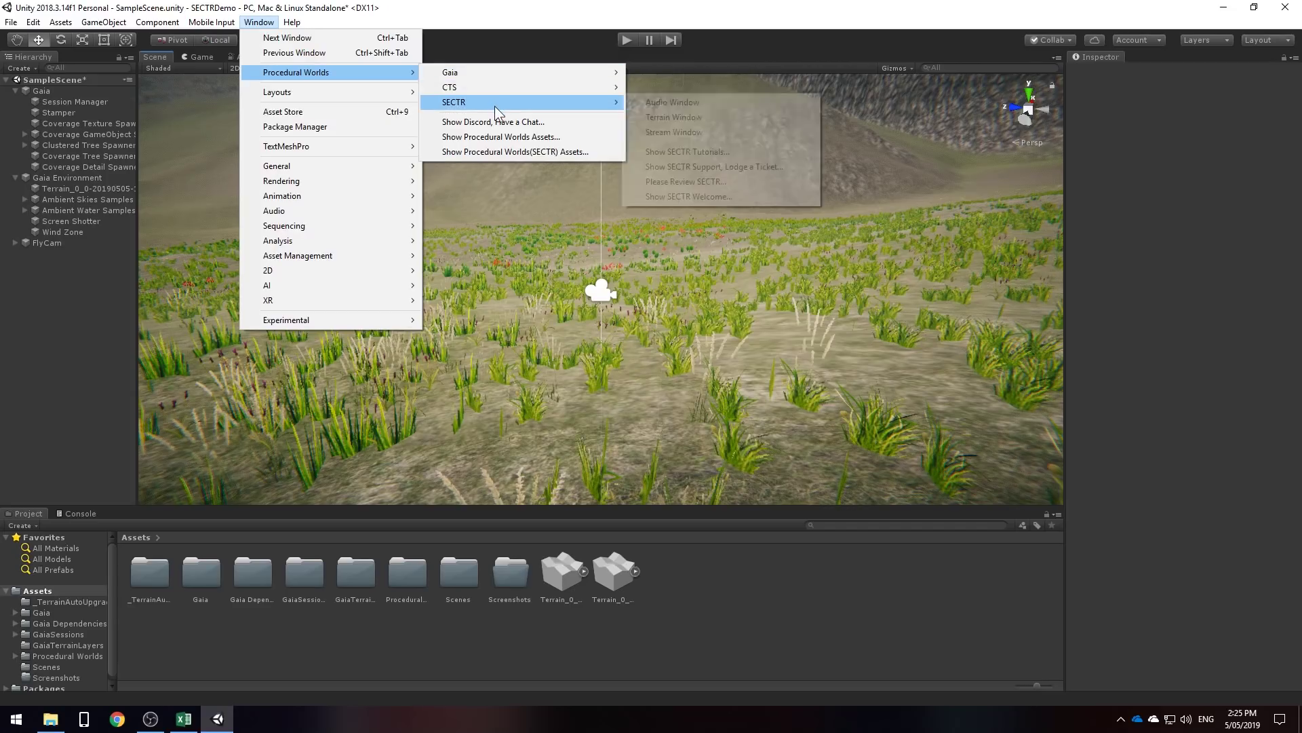
pyautogui.click(705, 116)
pyautogui.moveTo(927, 81); pyautogui.dragTo(820, 76)
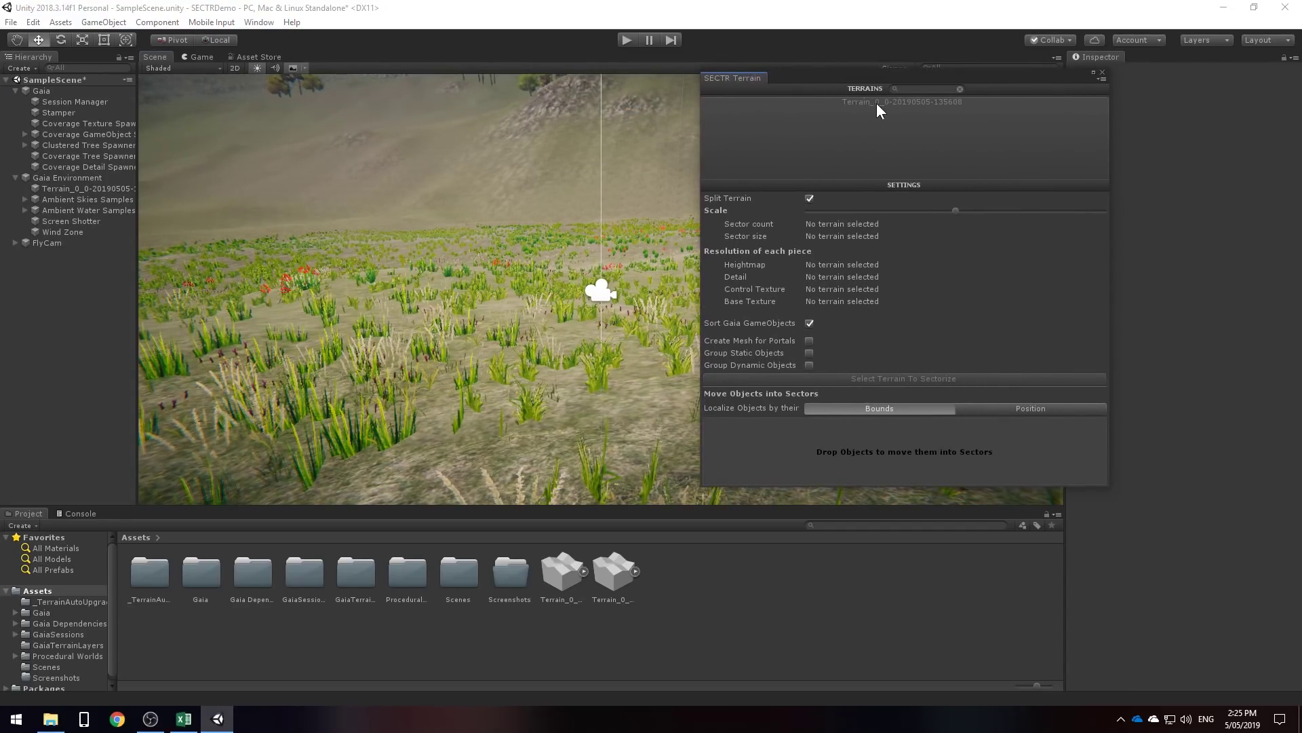
pyautogui.click(938, 103)
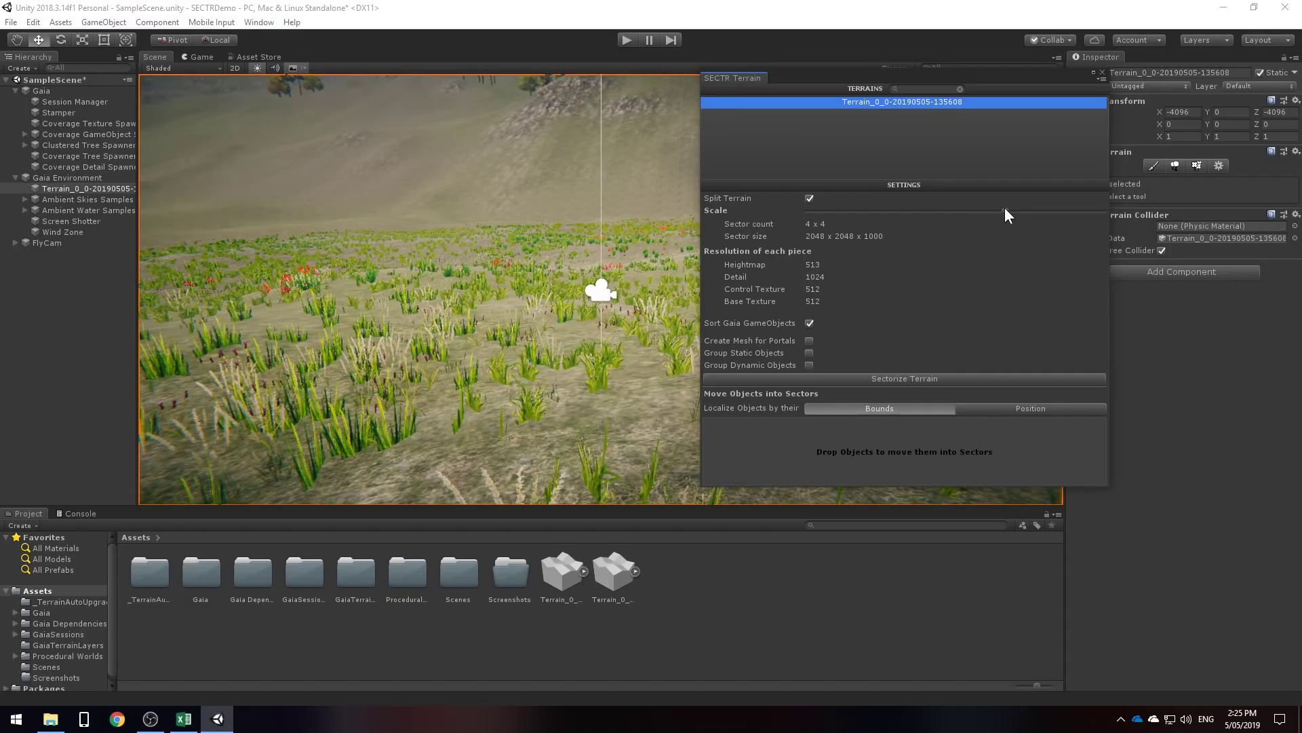
pyautogui.moveTo(995, 210); pyautogui.dragTo(964, 209)
pyautogui.click(959, 378)
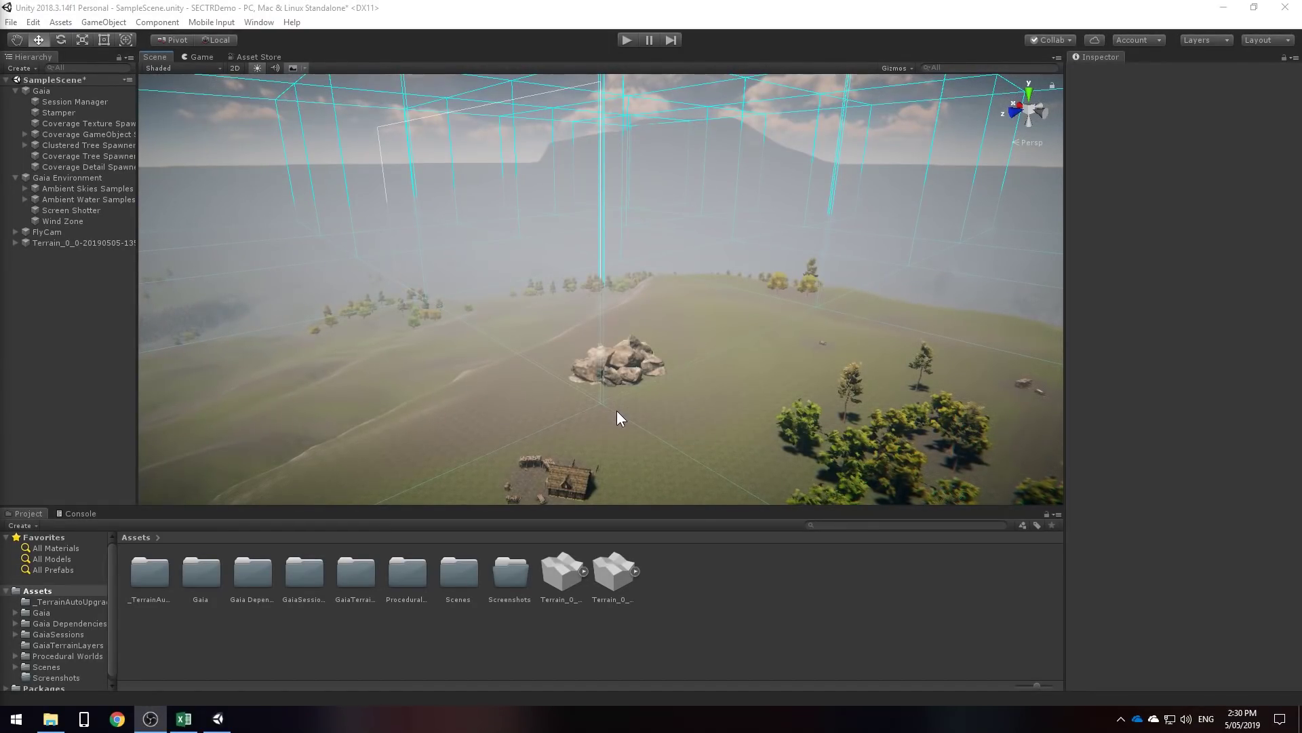
# Add a SECTR Region Loader component to the FlyCam object
pyautogui.moveTo(616, 410); pyautogui.dragTo(881, 427, button='right')
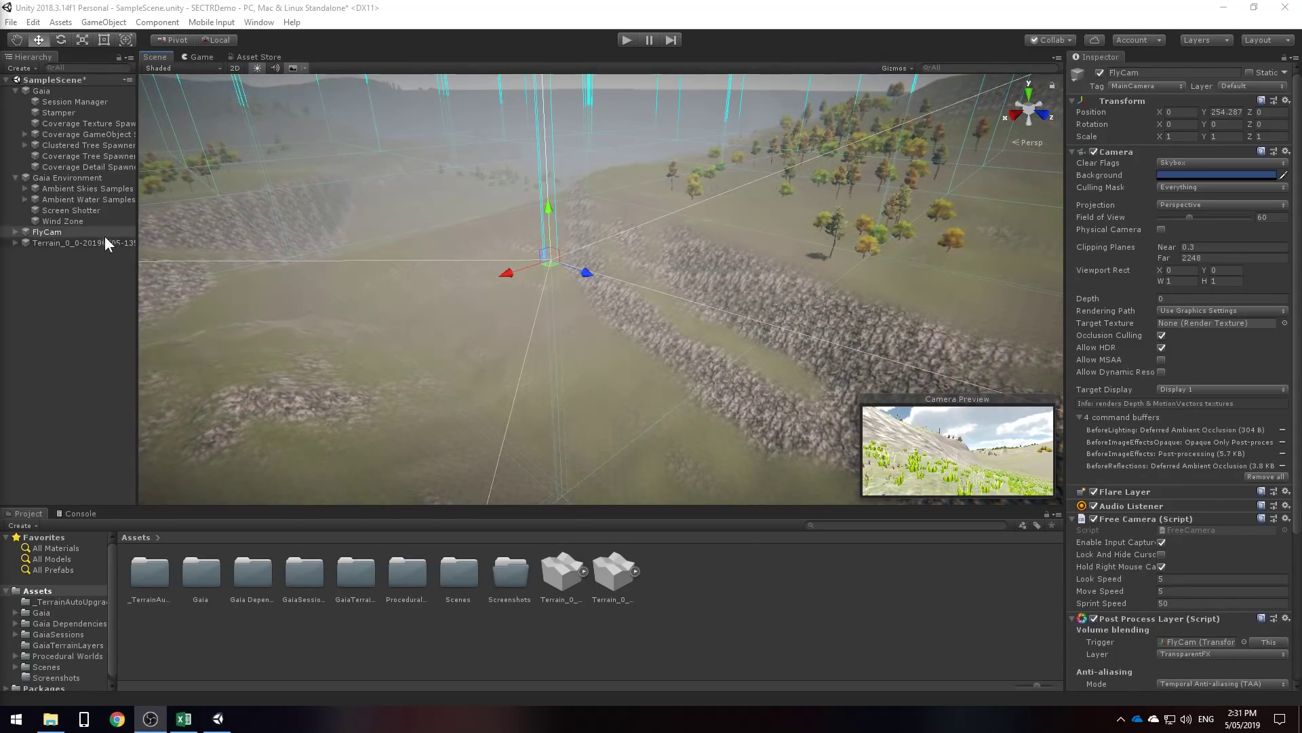
pyautogui.click(87, 231)
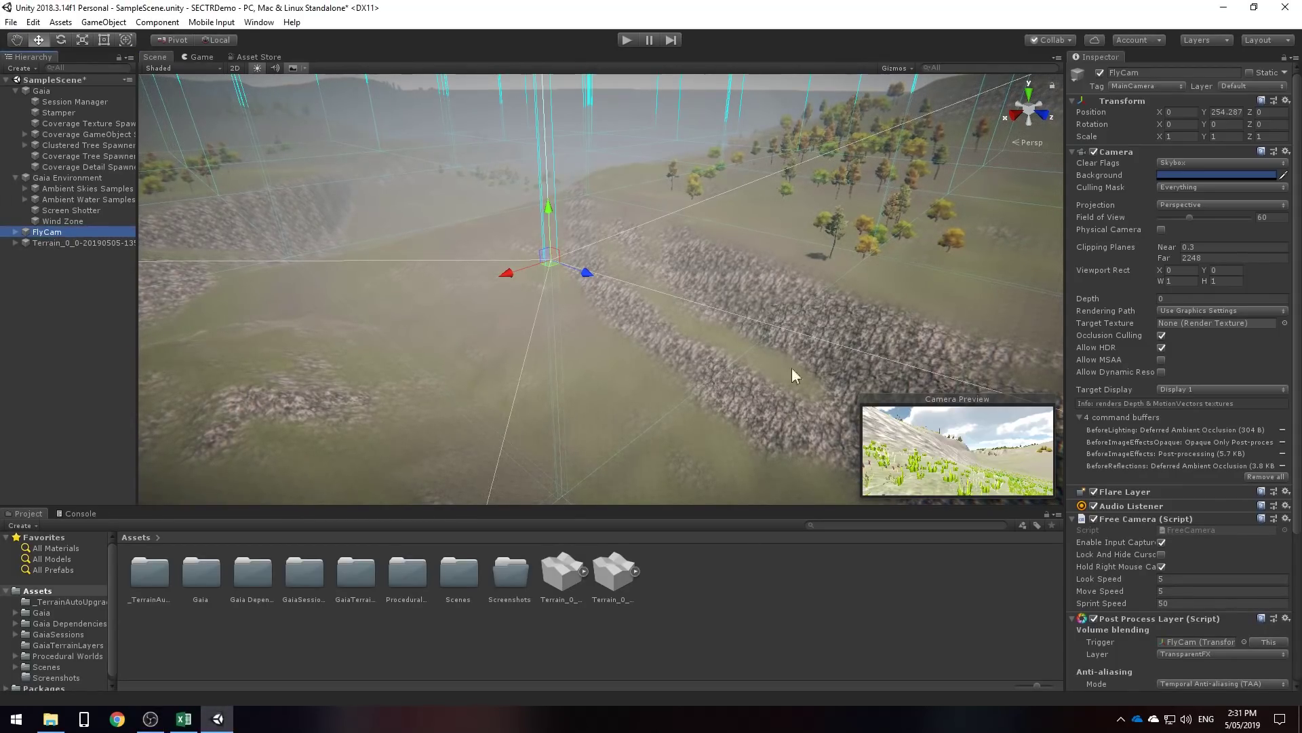
pyautogui.scroll(-5, 1155, 490)
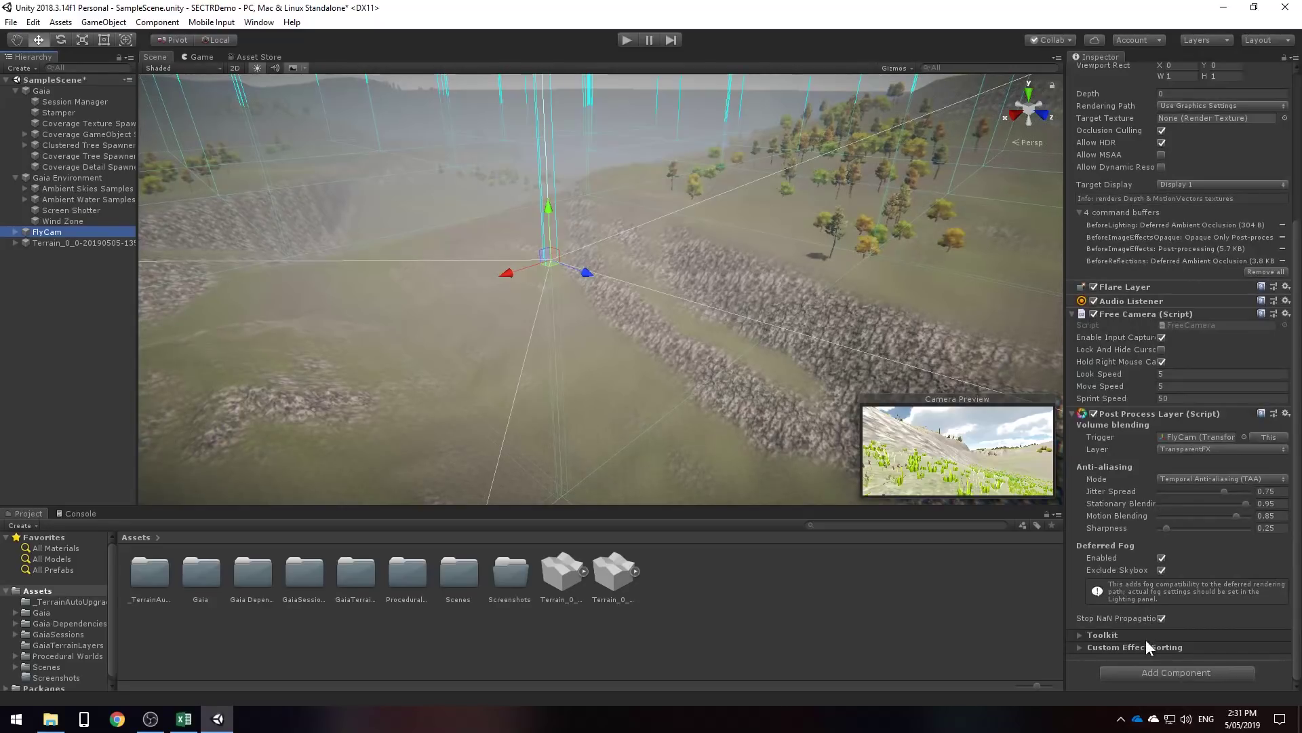
pyautogui.click(1145, 672)
pyautogui.write('SECTR Re')
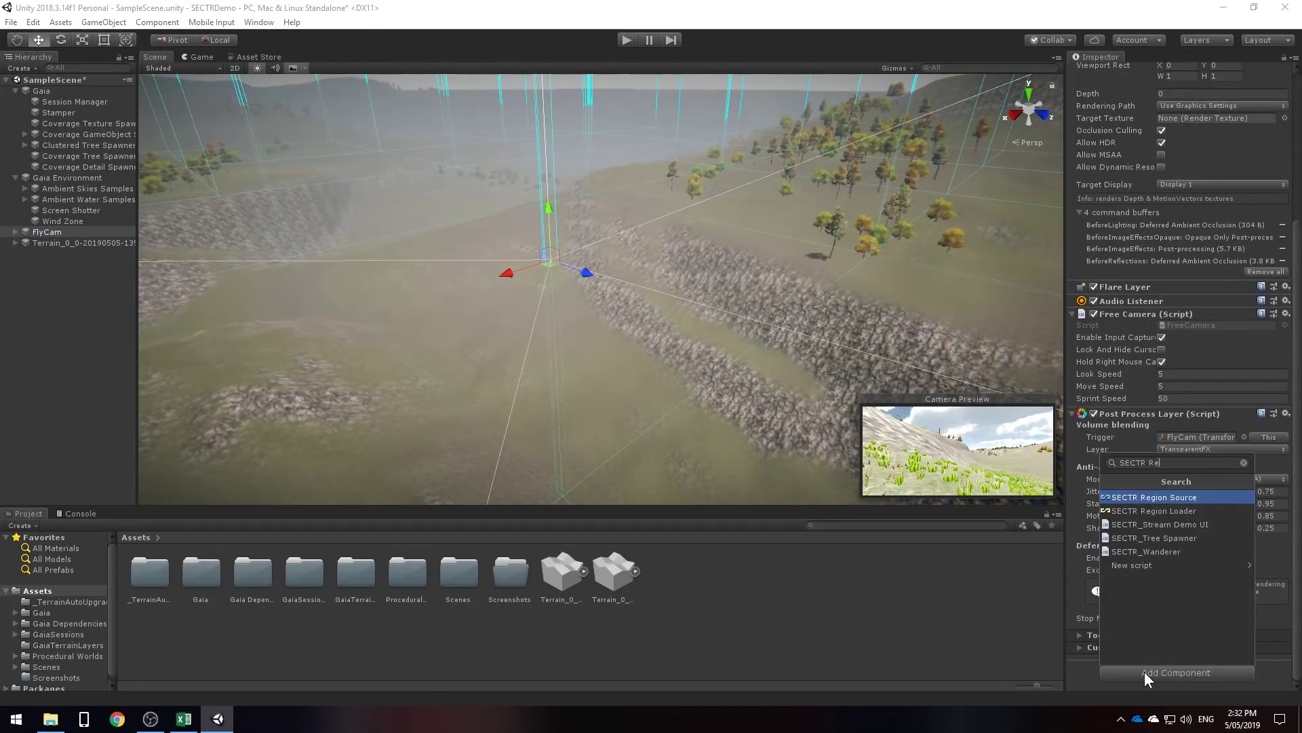
pyautogui.click(1167, 510)
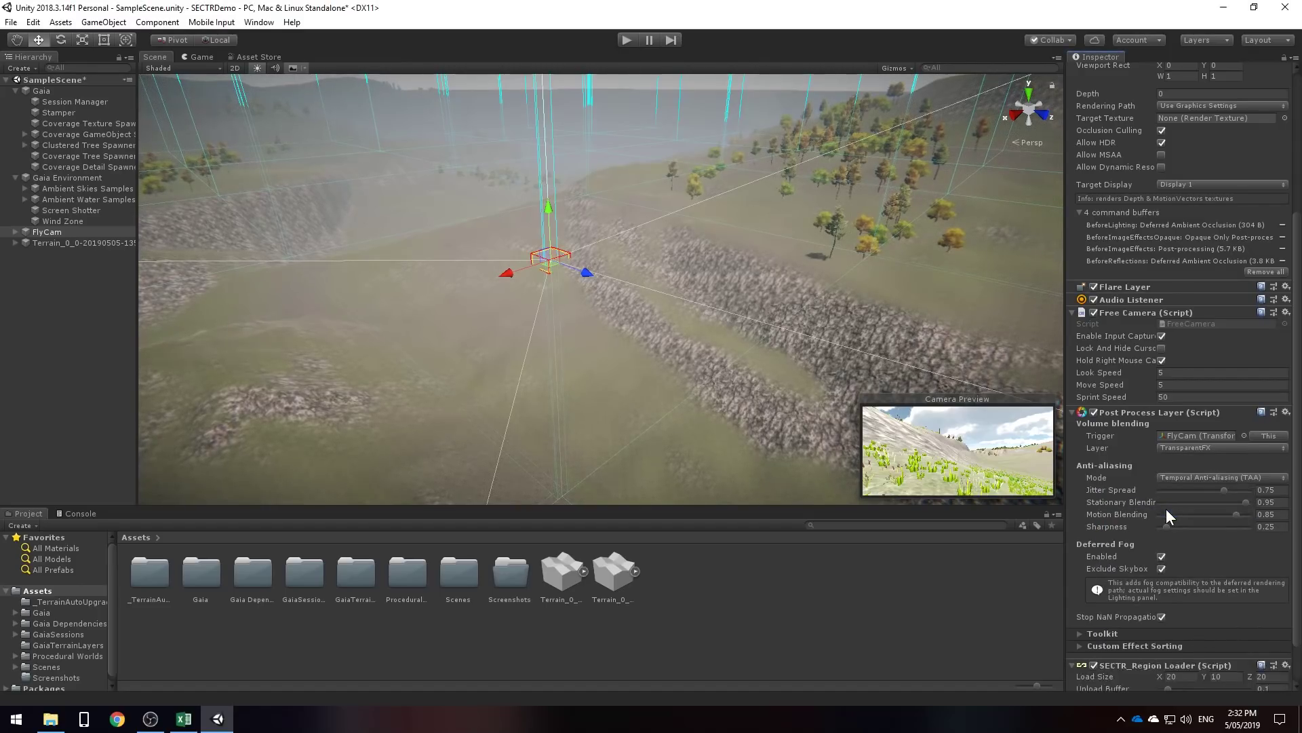
pyautogui.scroll(-3, 1167, 512)
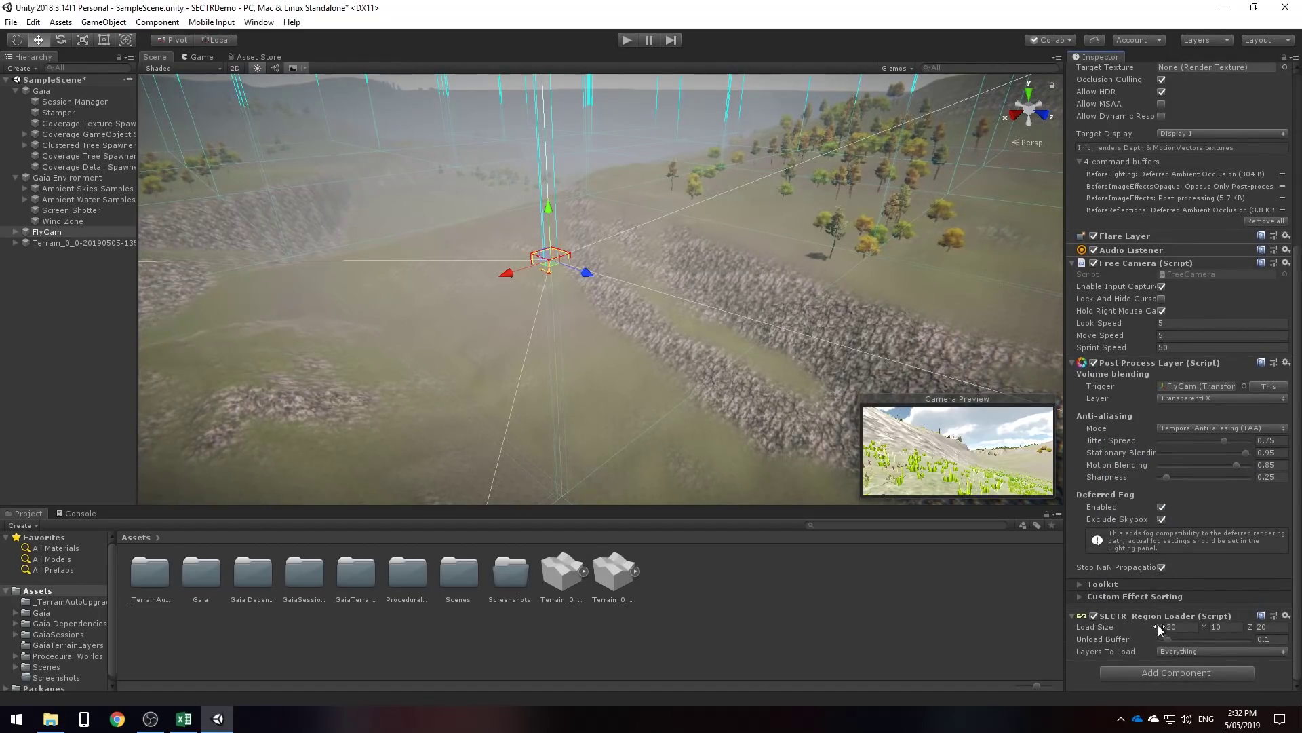
# Frame FlyCam in a top view and set the Region Loader's load size to 1024 in X and Z
pyautogui.moveTo(554, 267); pyautogui.dragTo(585, 302, button='middle')
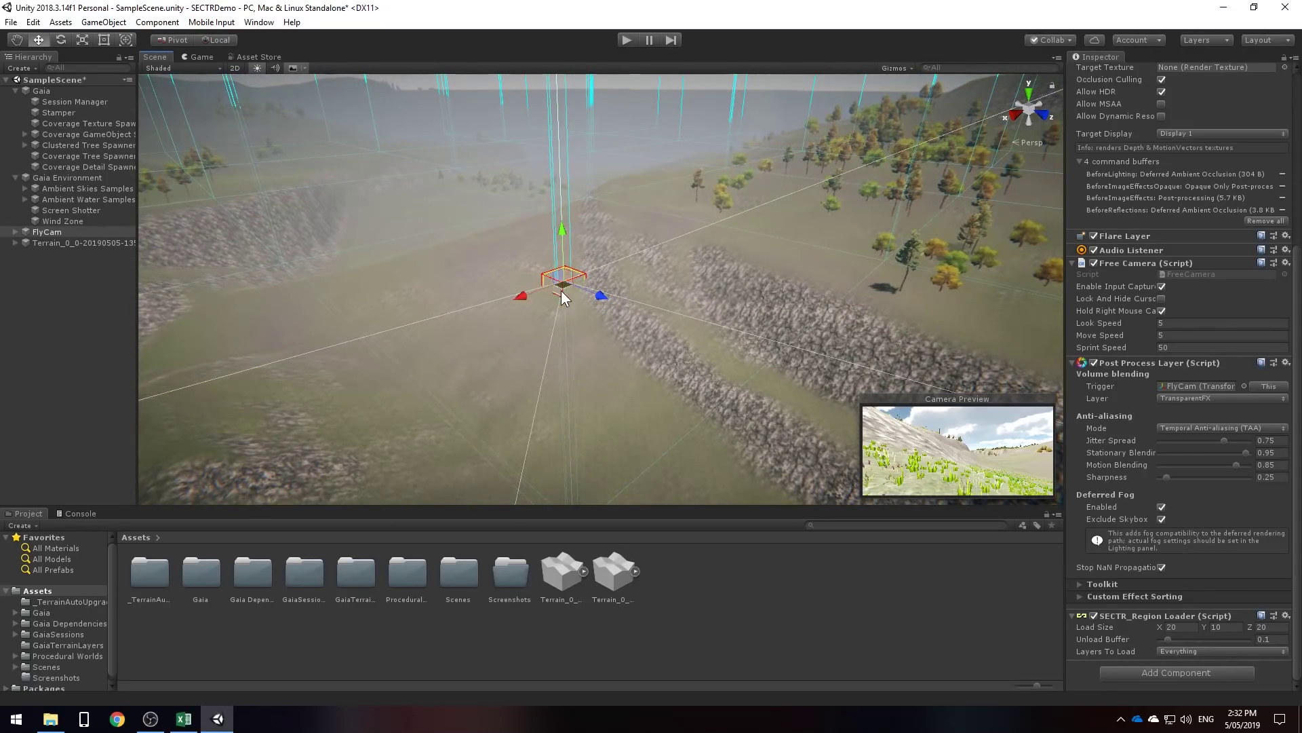
pyautogui.click(1029, 94)
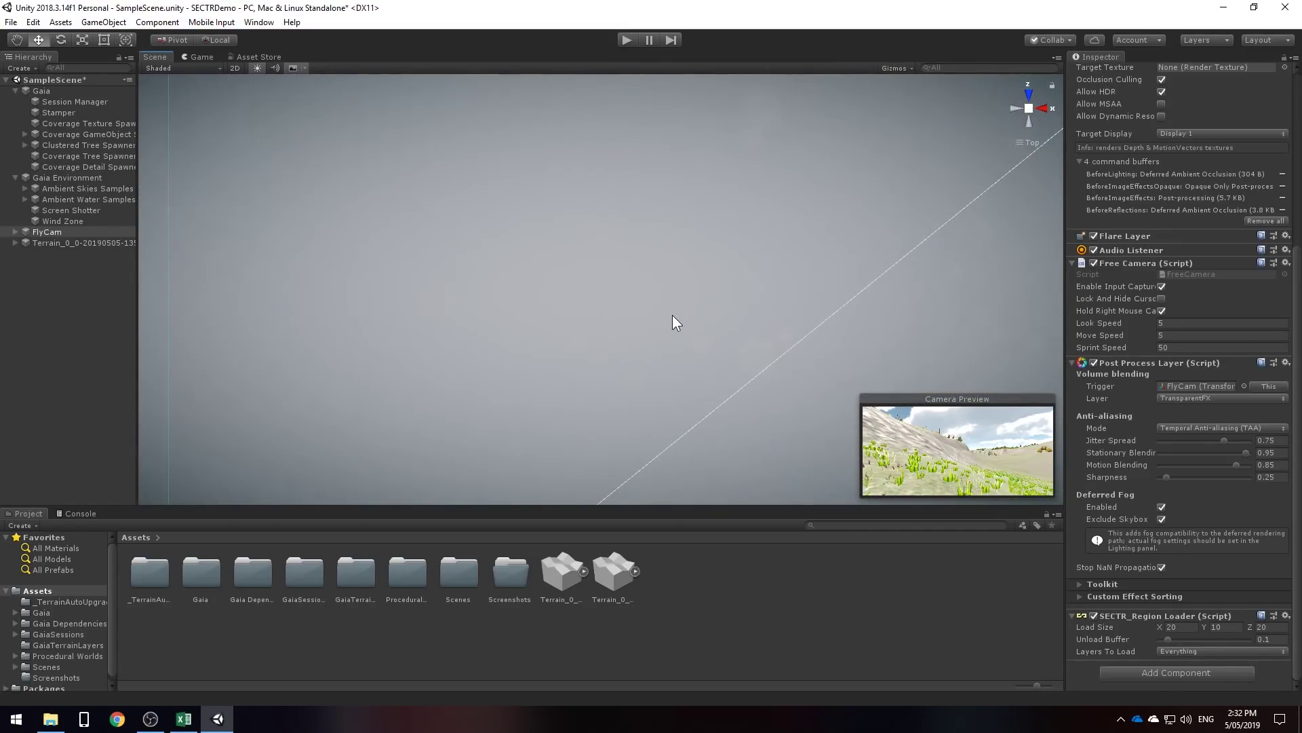
pyautogui.press('f')
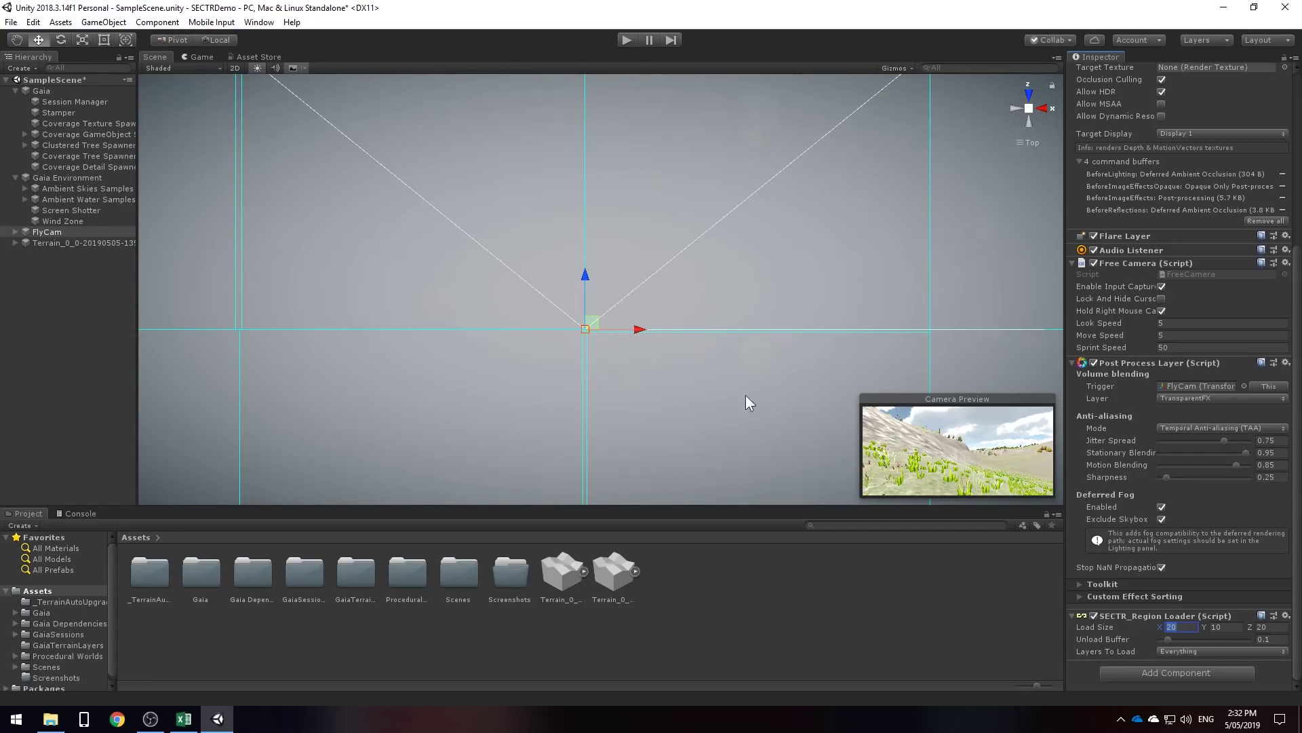
pyautogui.doubleClick(1175, 626)
pyautogui.write('1024')
pyautogui.click(1278, 627)
pyautogui.write('1024')
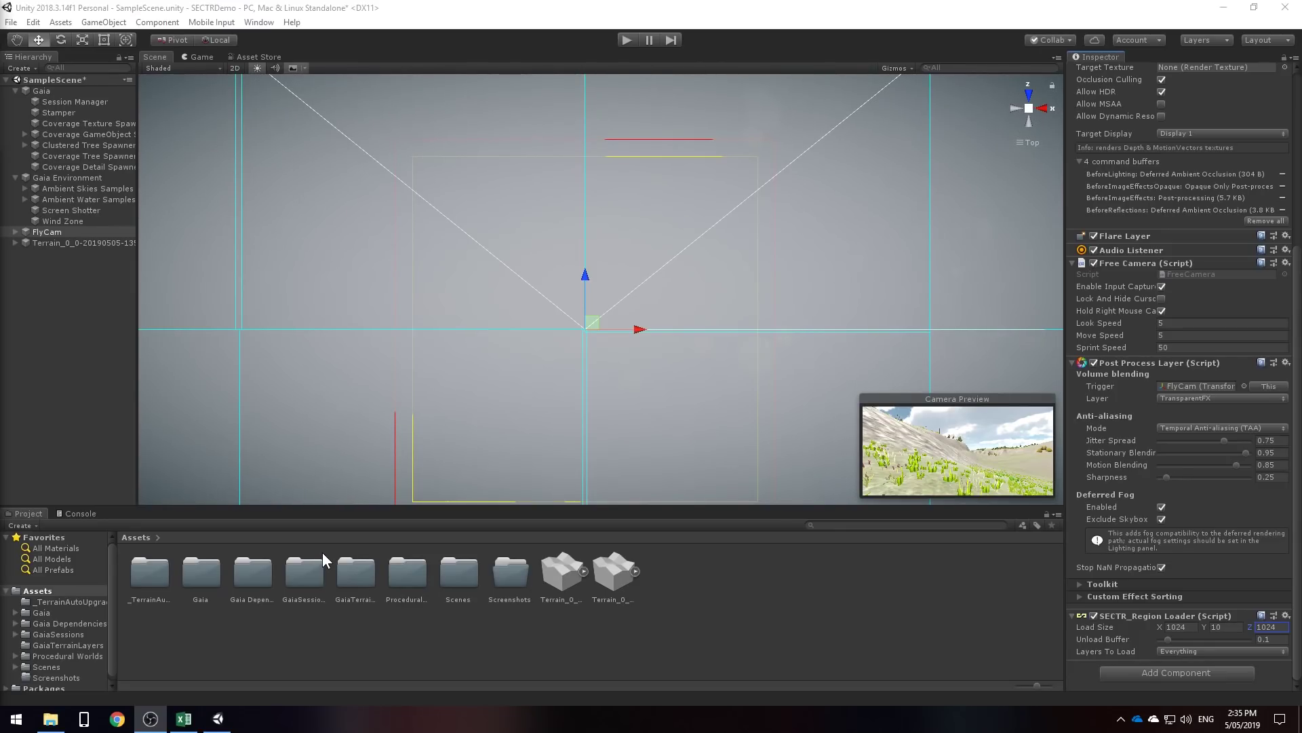
# Export all terrain sectors with the SECTR Stream tool, and close its window
pyautogui.click(248, 24)
pyautogui.moveTo(300, 72)
pyautogui.moveTo(502, 103)
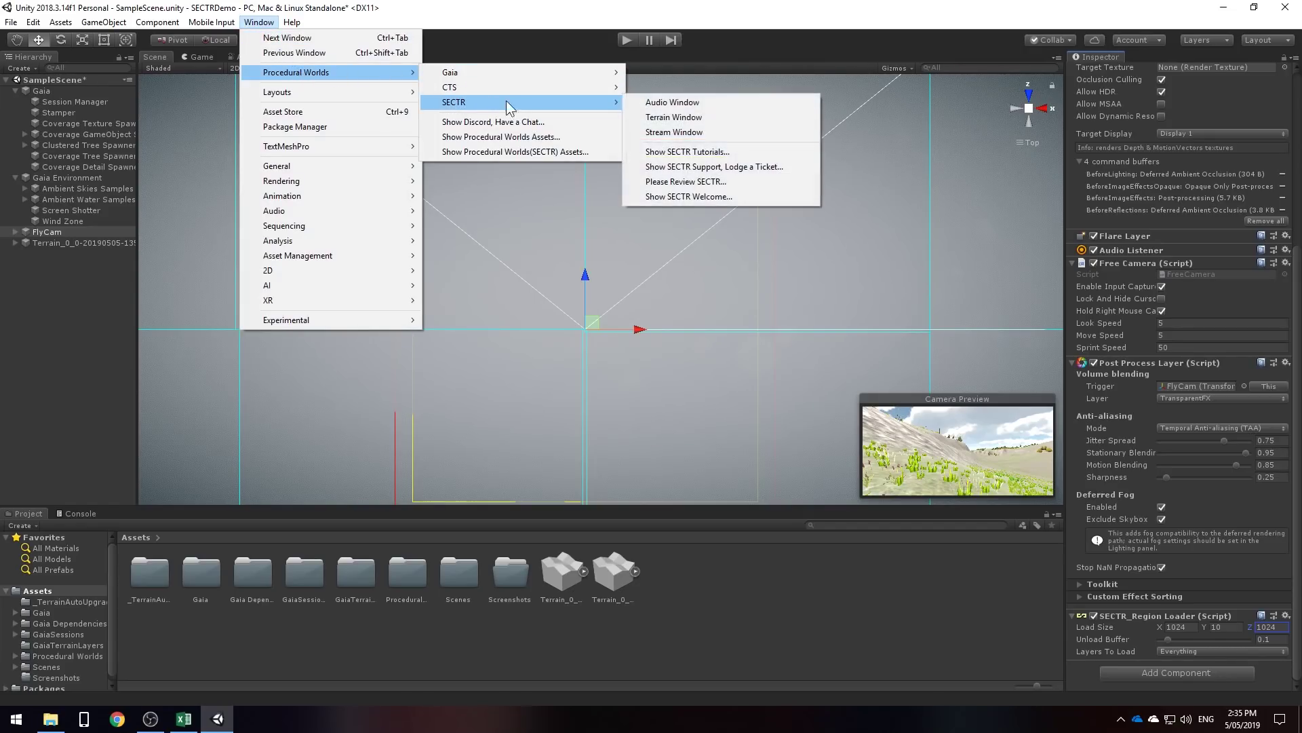
pyautogui.click(723, 132)
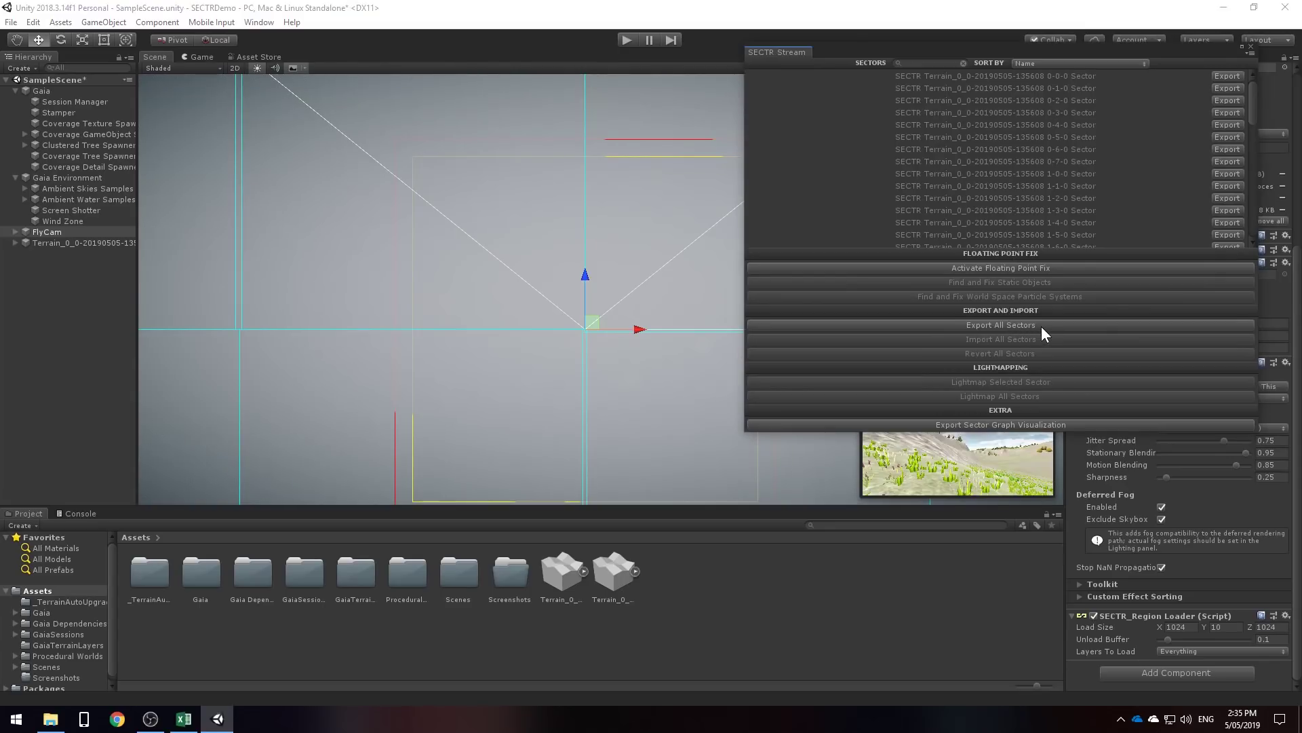
pyautogui.click(1048, 325)
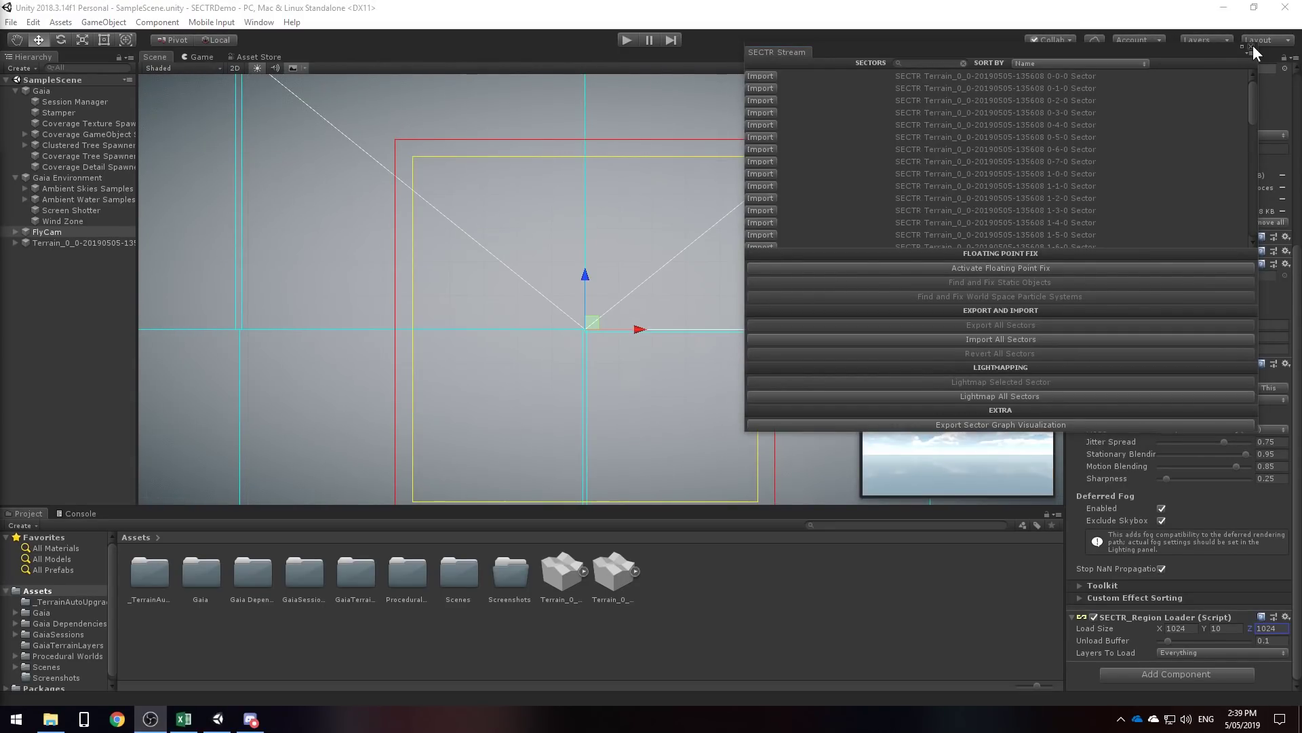
pyautogui.click(1251, 45)
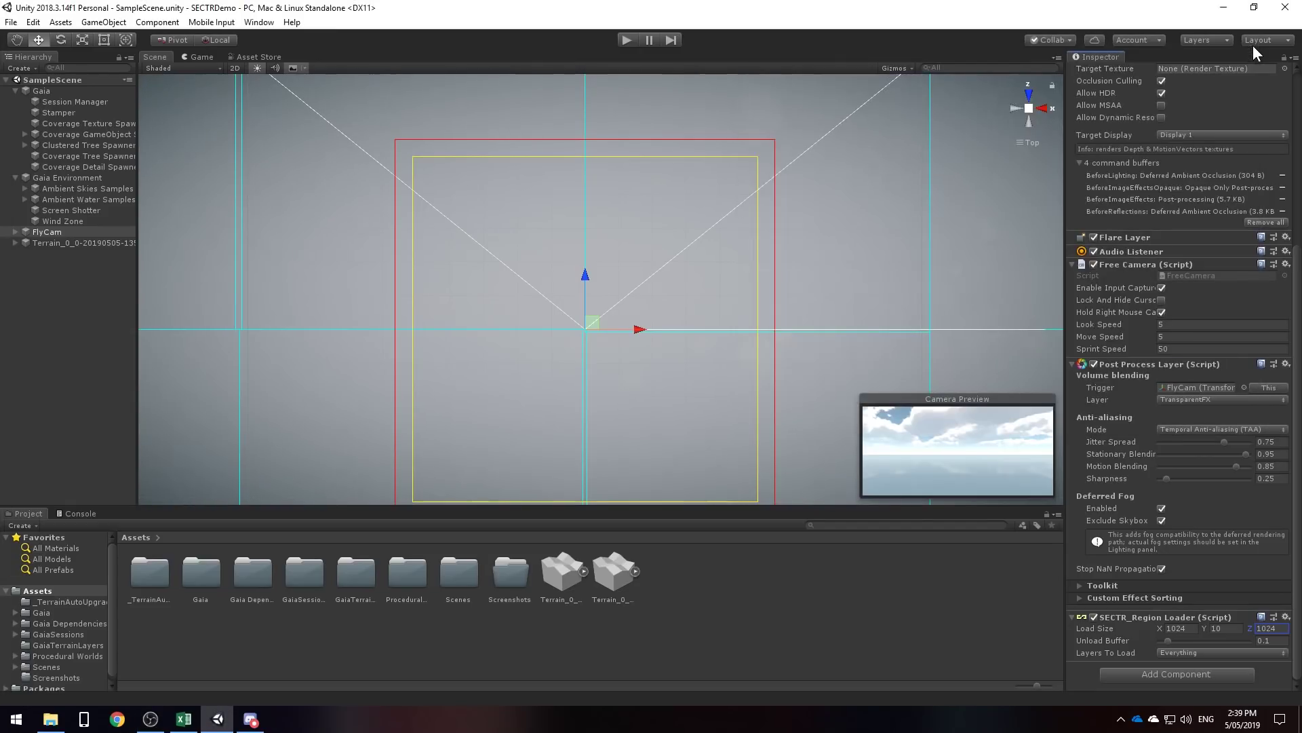
# Test the sector streaming in play mode by moving FlyCam around the sector boundaries, and stop the run
pyautogui.click(1027, 140)
pyautogui.keyDown('alt'); pyautogui.moveTo(858, 259); pyautogui.dragTo(1002, 650); pyautogui.keyUp('alt')
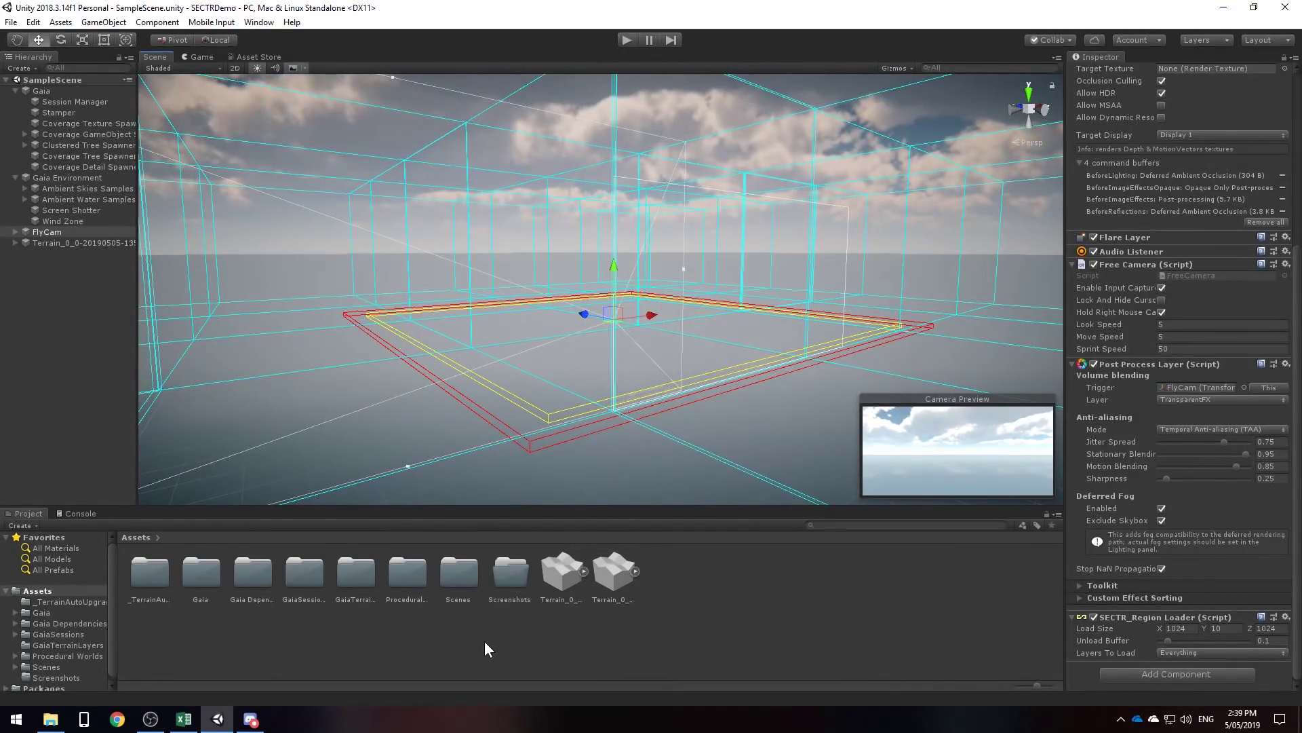
pyautogui.click(626, 40)
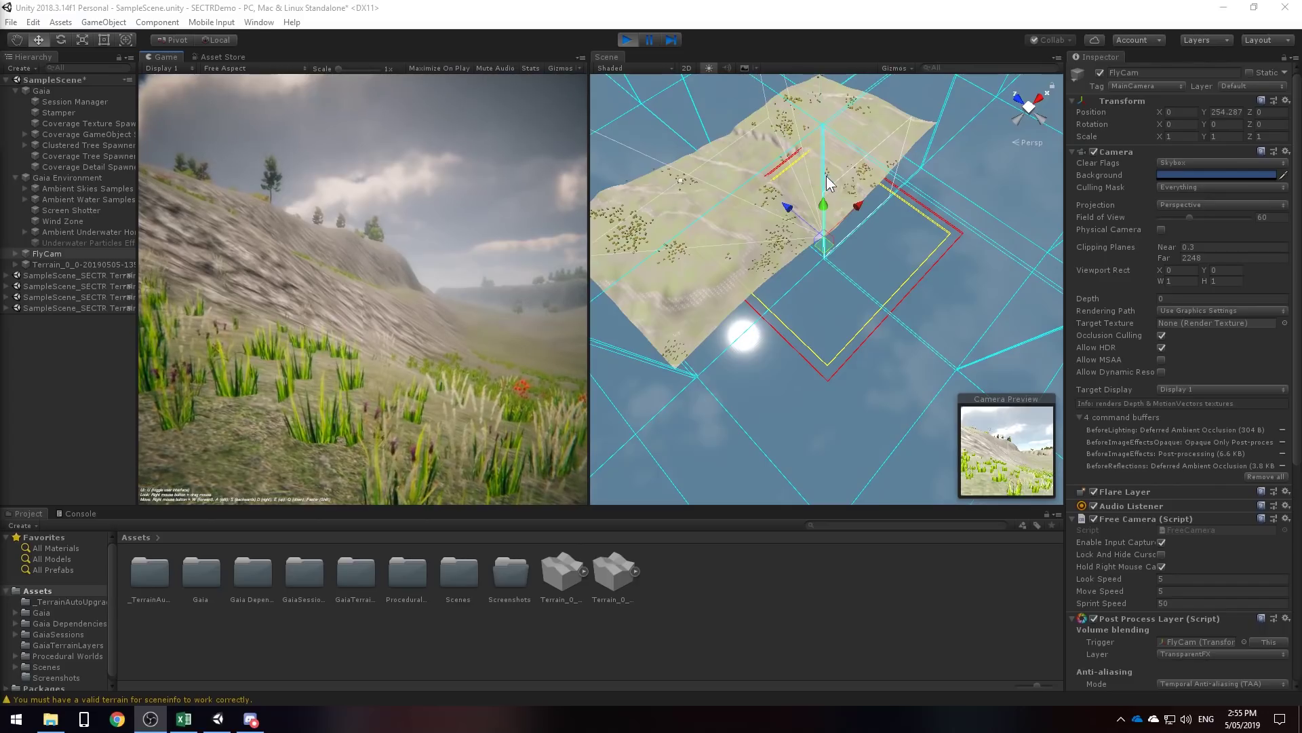
pyautogui.moveTo(824, 242); pyautogui.dragTo(733, 294)
pyautogui.moveTo(798, 329); pyautogui.dragTo(804, 218)
pyautogui.moveTo(791, 234); pyautogui.dragTo(818, 206)
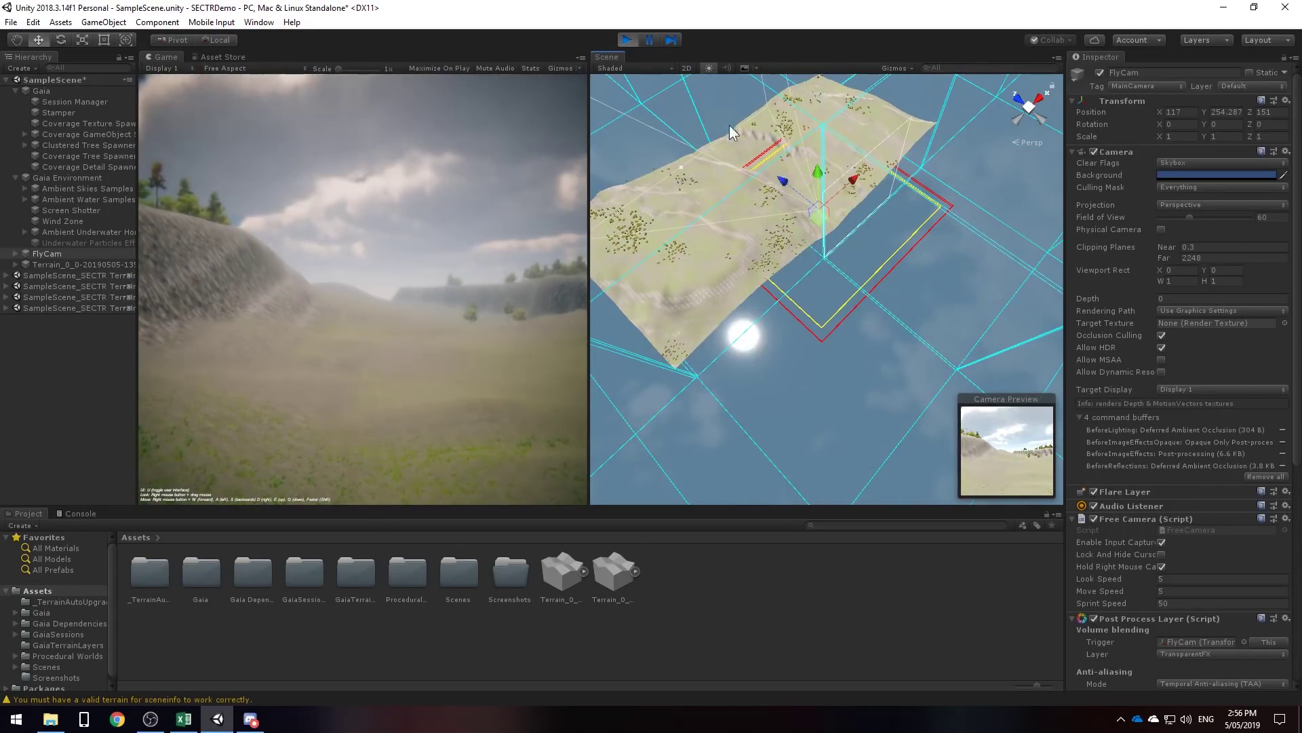
pyautogui.click(628, 40)
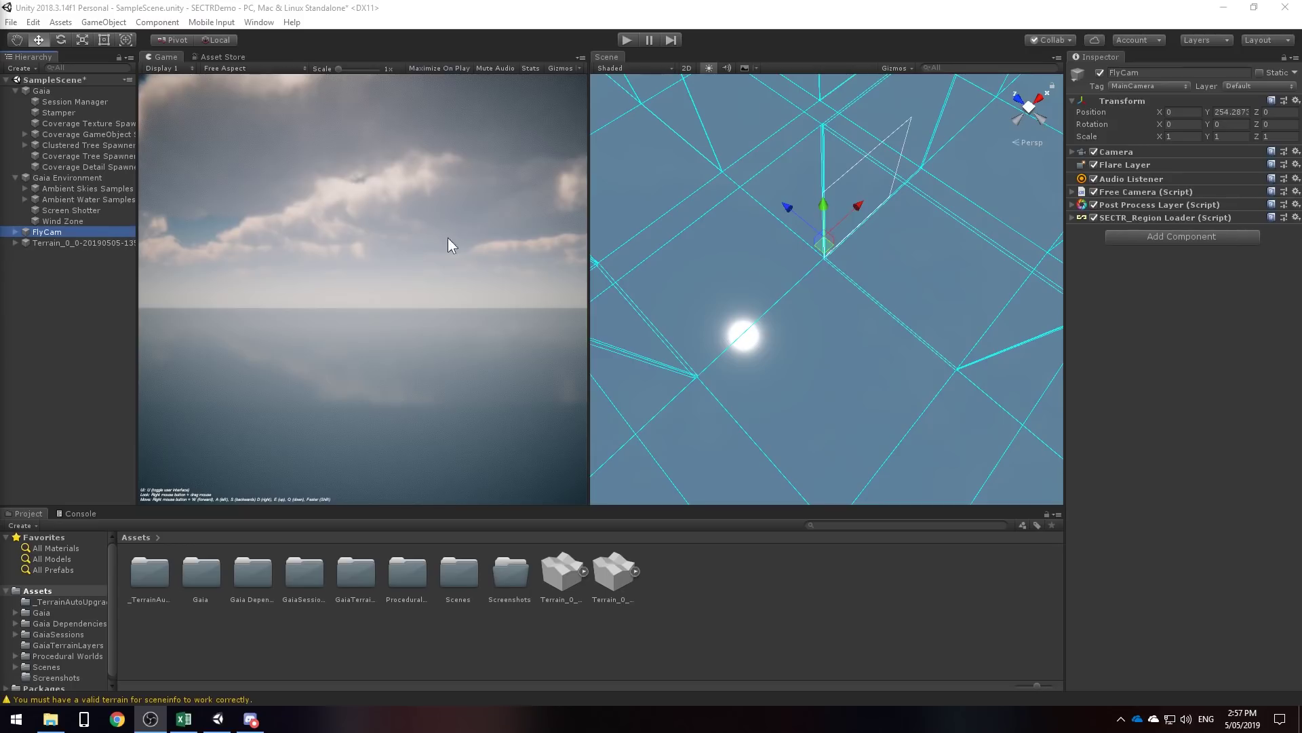
# Add a SECTR Culling Camera component to FlyCam and enable Cull In Editor
pyautogui.click(1126, 235)
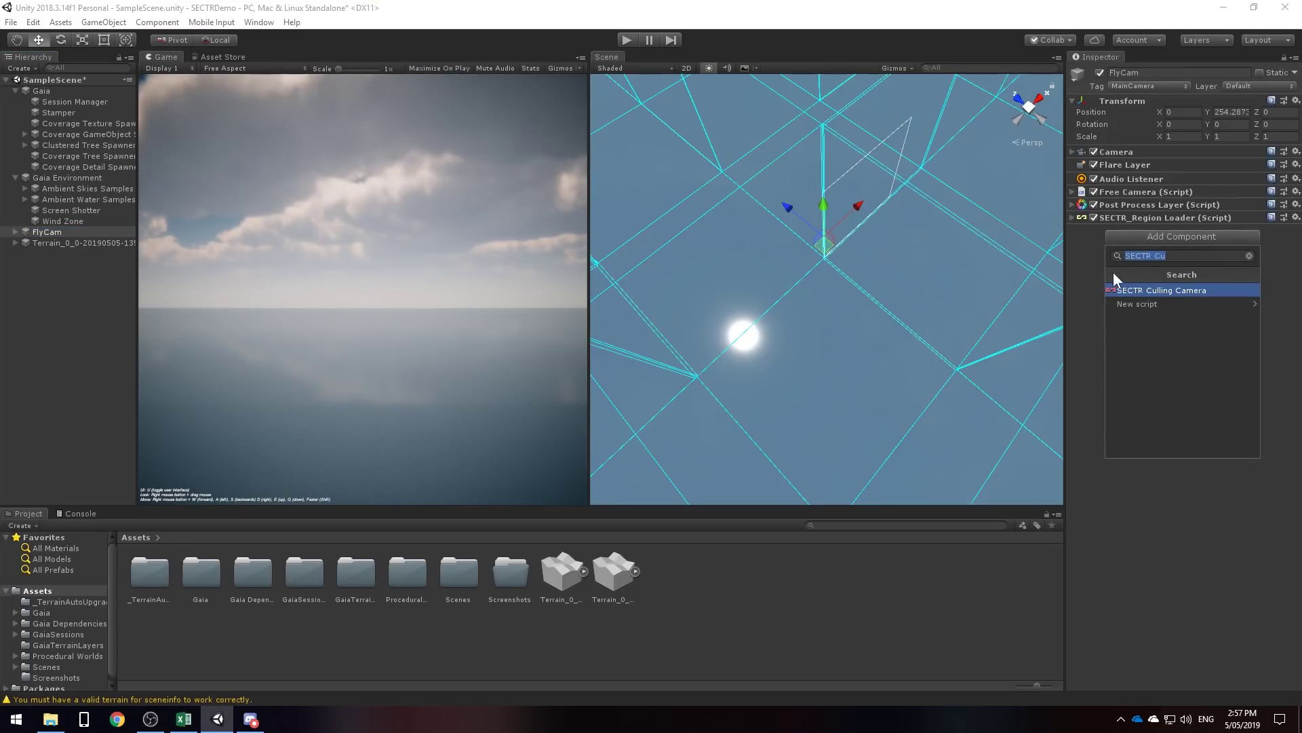
pyautogui.click(1172, 291)
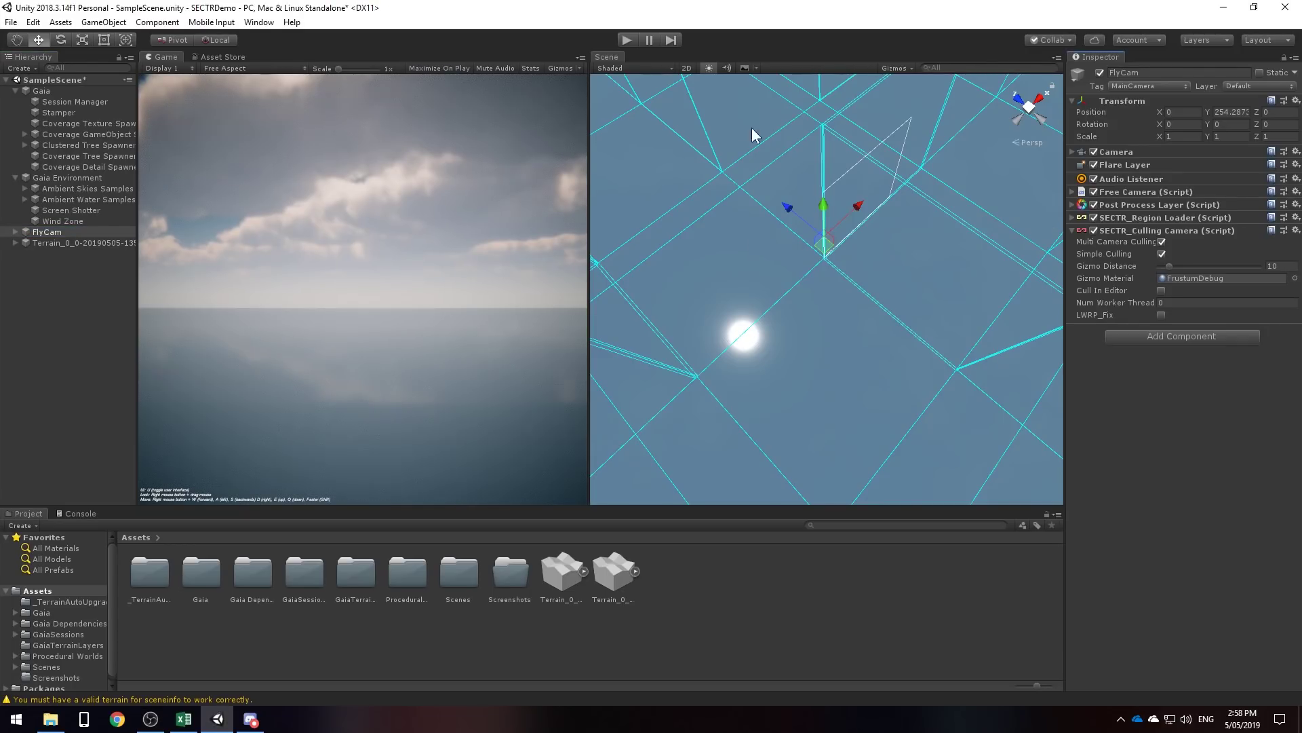
pyautogui.click(1161, 291)
# Run the scene and check the sector culling while moving and turning FlyCam
pyautogui.click(624, 42)
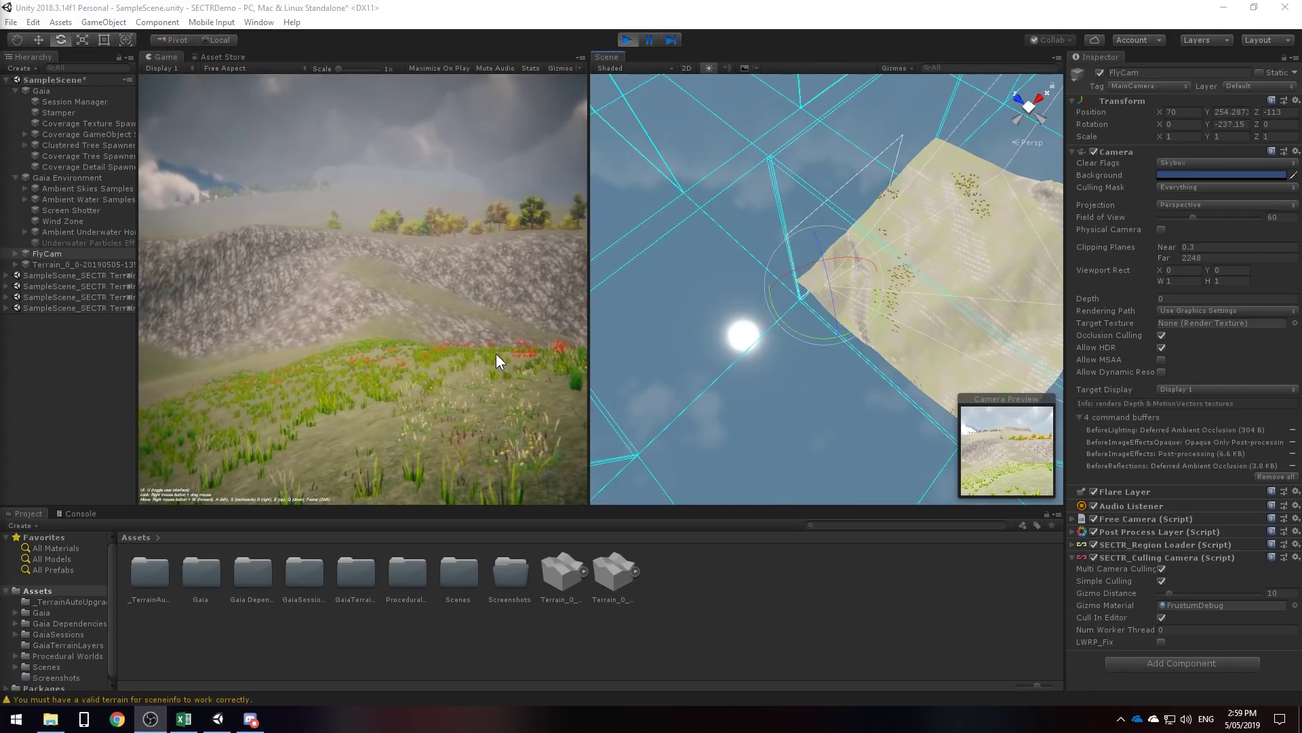
pyautogui.moveTo(786, 320); pyautogui.dragTo(939, 180, button='right')
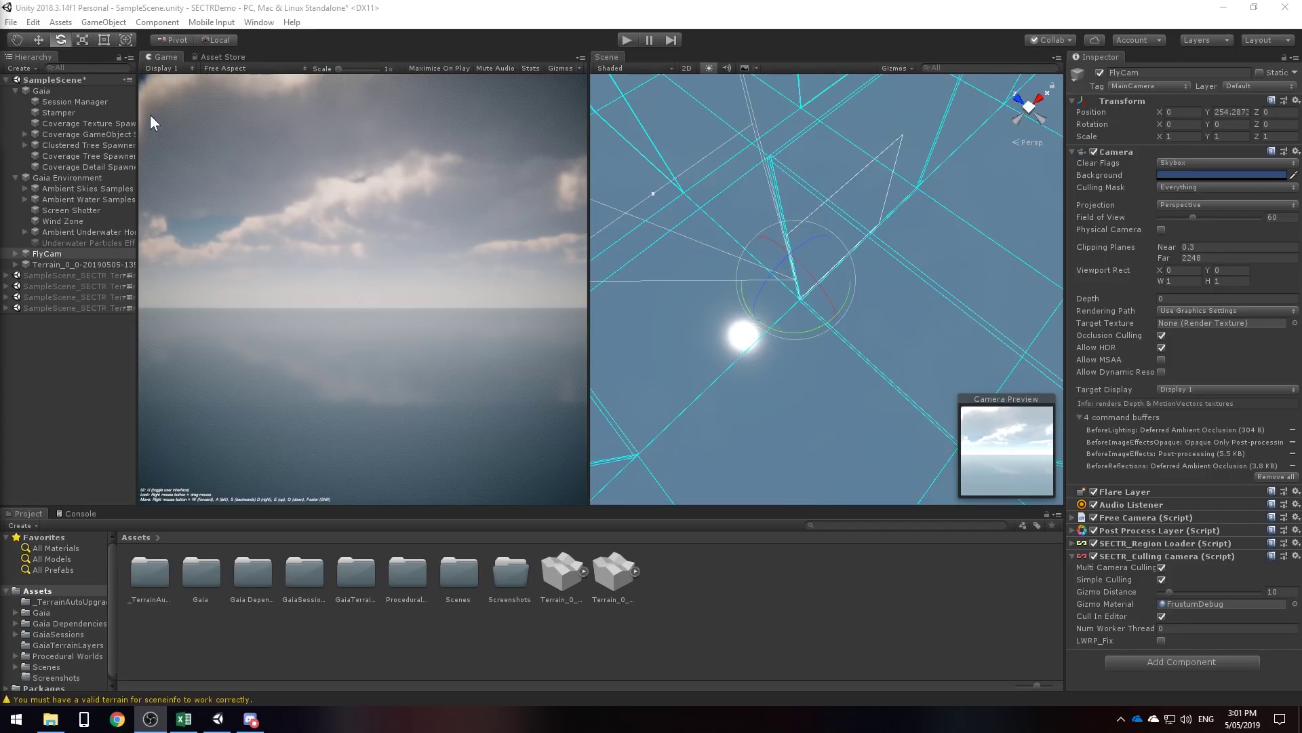
# Turn off Optimize Mesh Data in the project's Player settings, and close the Project Settings
pyautogui.click(33, 22)
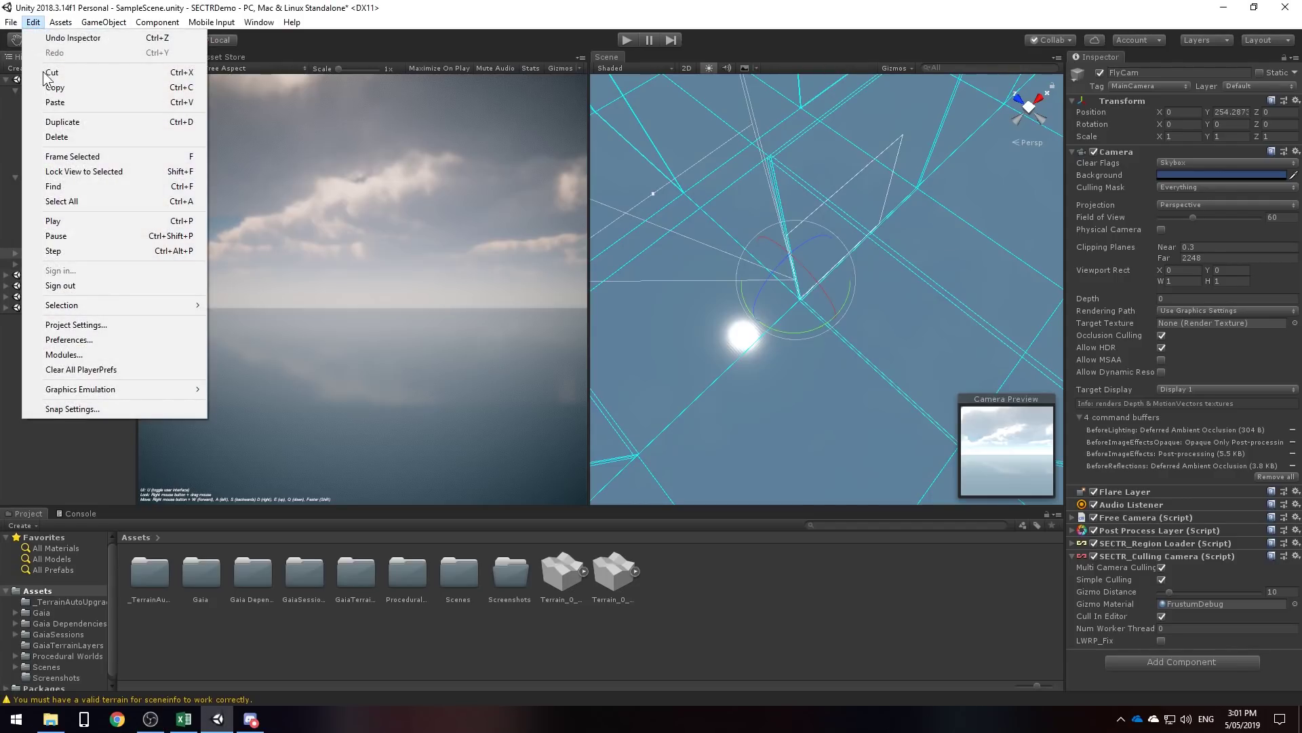
pyautogui.click(78, 325)
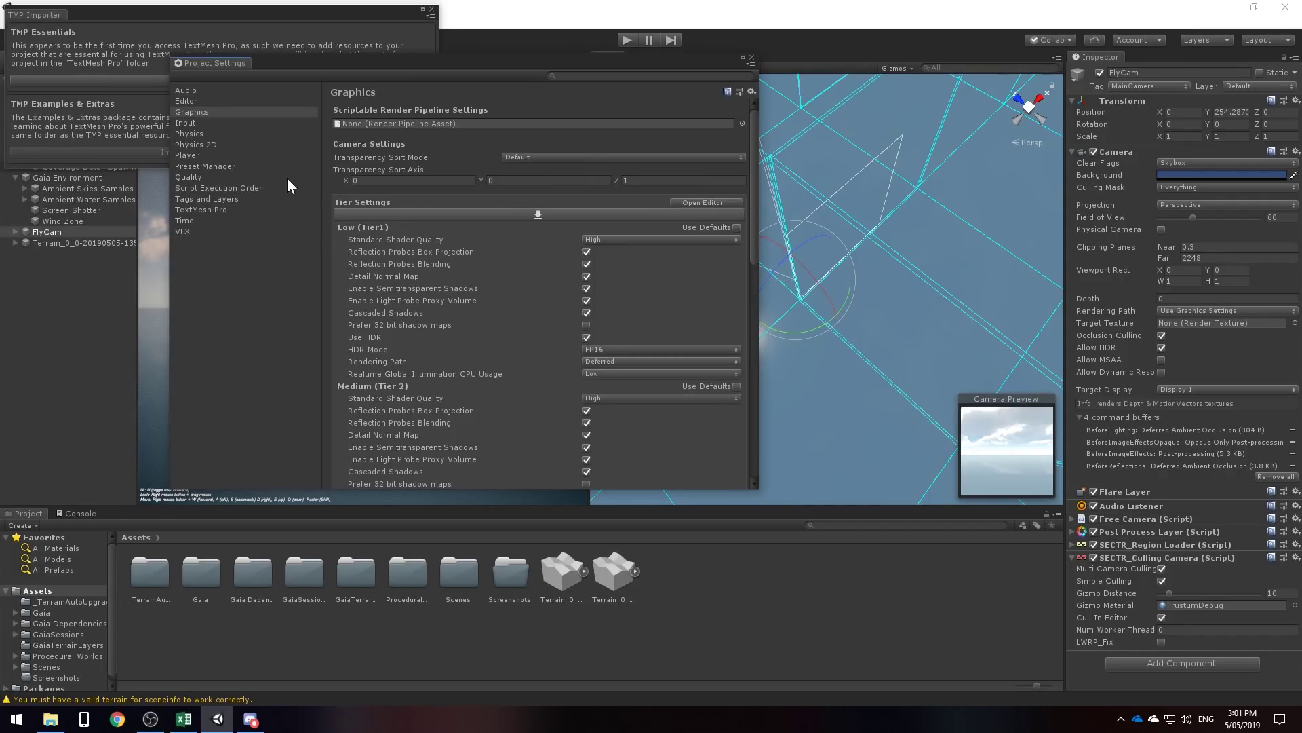
pyautogui.click(189, 156)
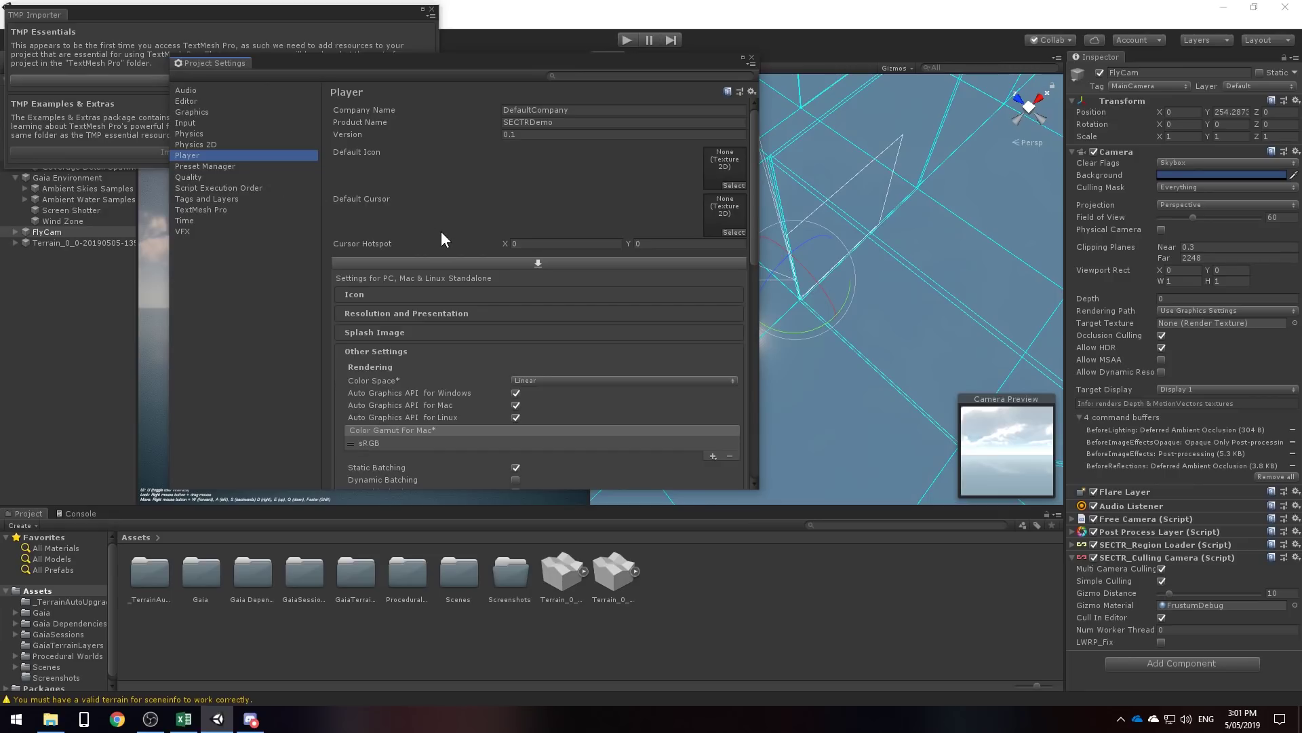
pyautogui.scroll(-9, 441, 234)
pyautogui.scroll(-5, 444, 241)
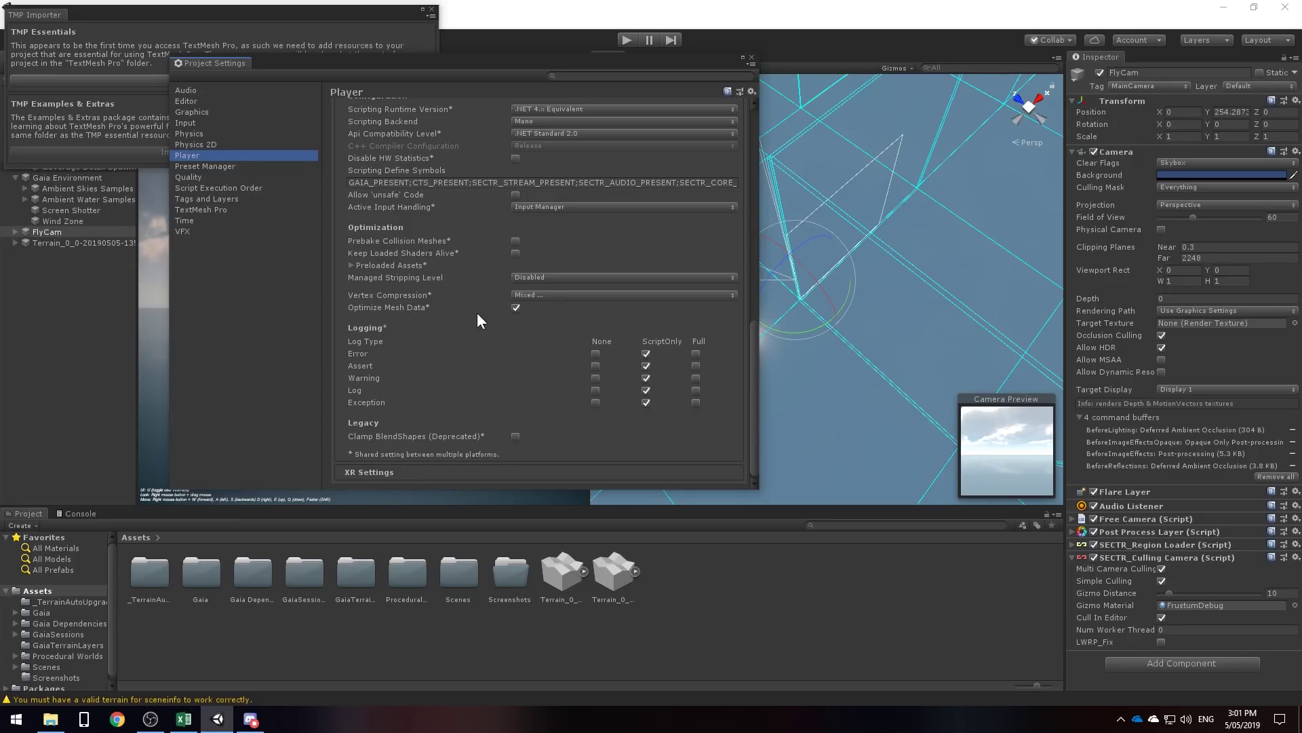
pyautogui.click(516, 308)
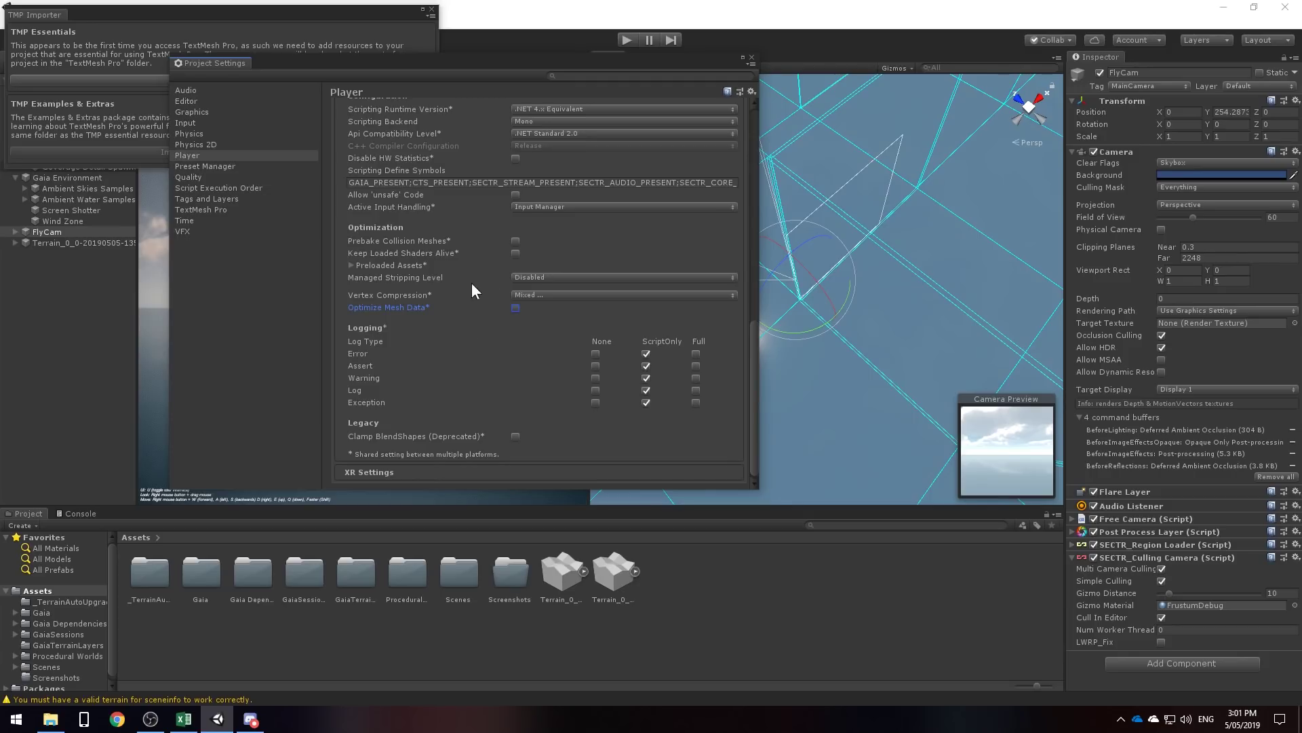
pyautogui.click(751, 58)
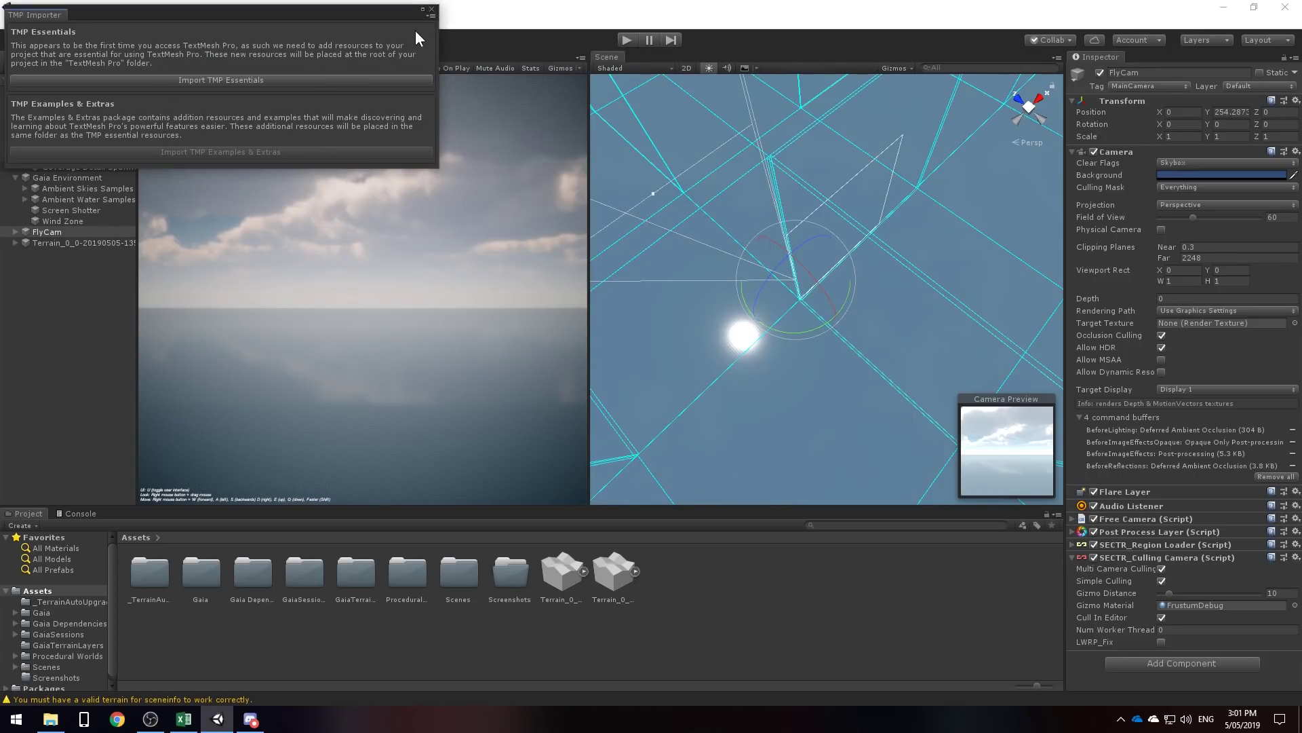
# Close the TMP Importer, and build and run the project into a new folder named Builds inside SECTRDemo
pyautogui.click(432, 11)
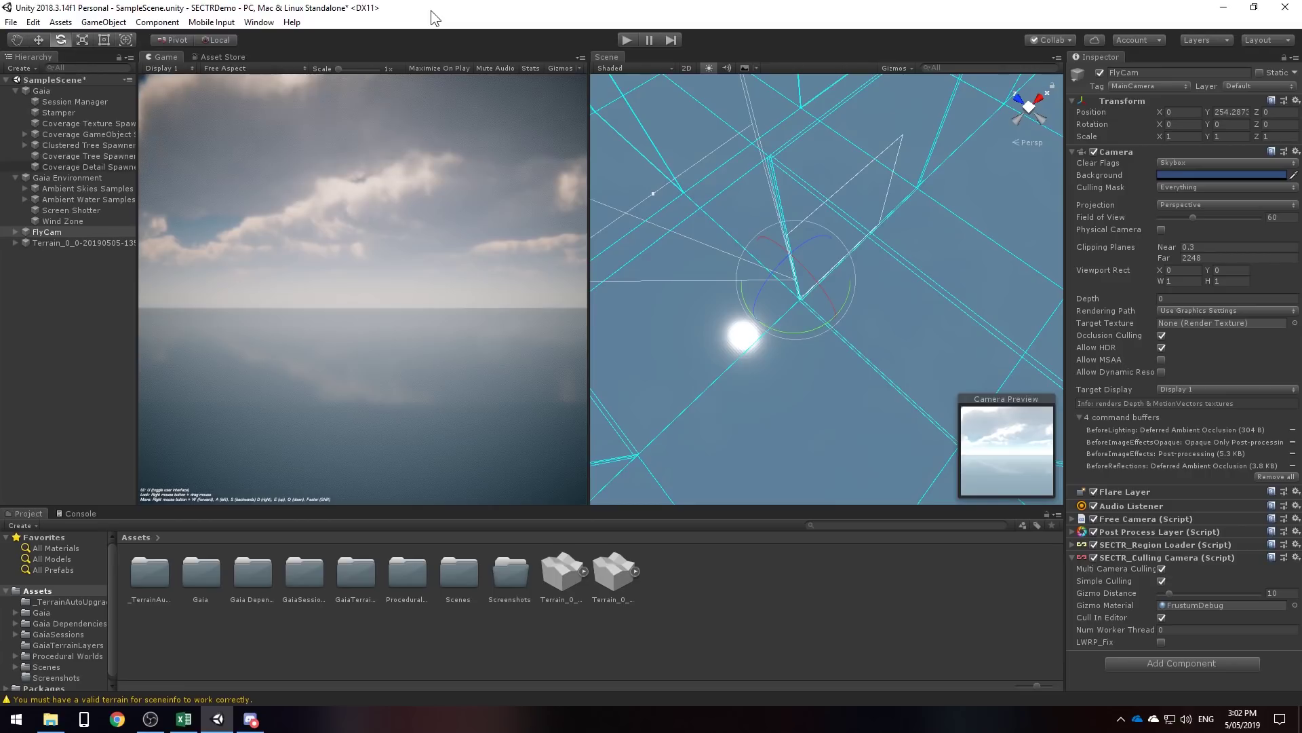
pyautogui.click(11, 22)
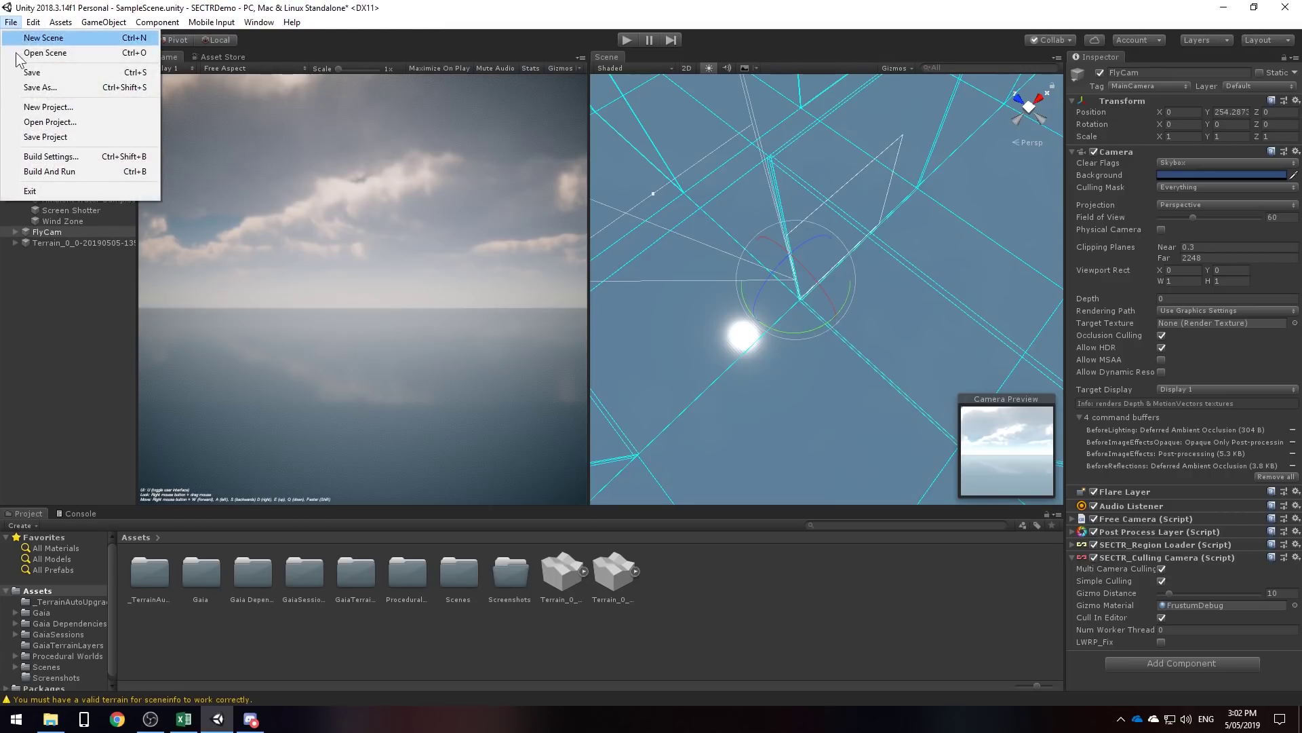
pyautogui.click(51, 170)
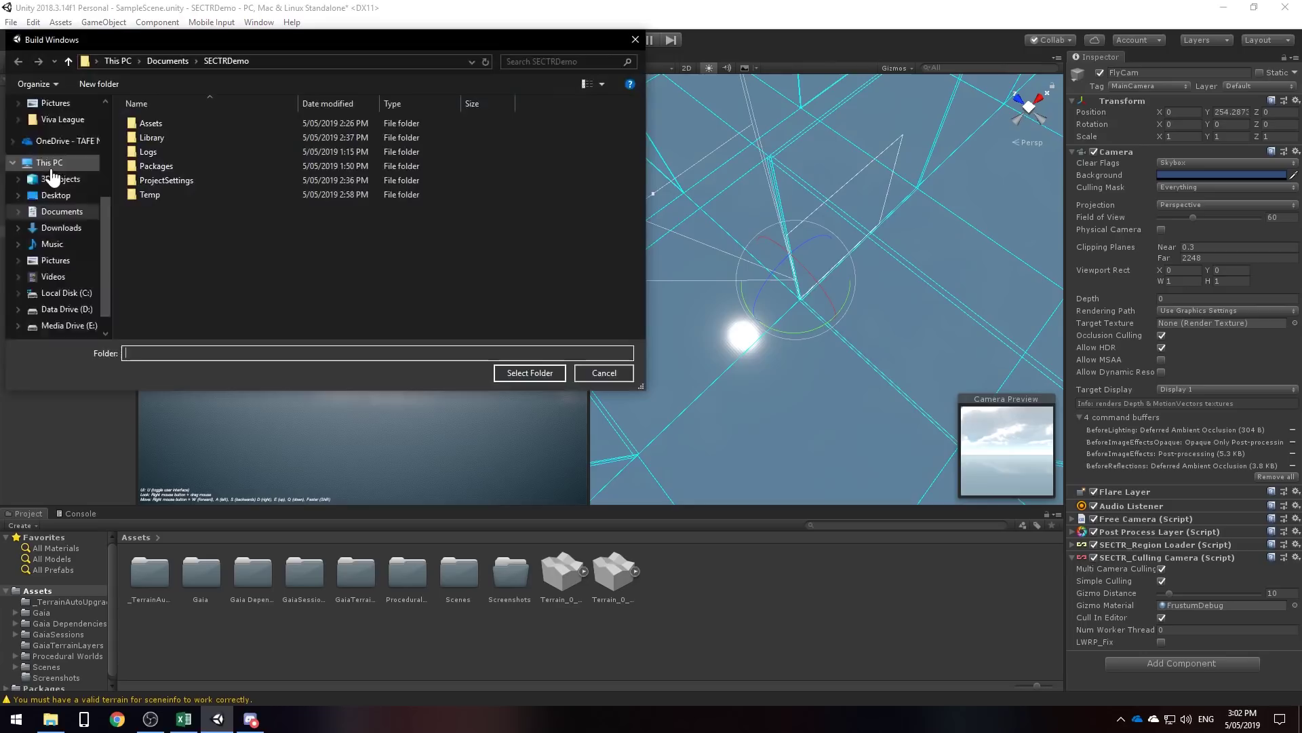
pyautogui.rightClick(223, 229)
pyautogui.moveTo(307, 417)
pyautogui.click(401, 418)
pyautogui.write('Builds')
pyautogui.press('Return')
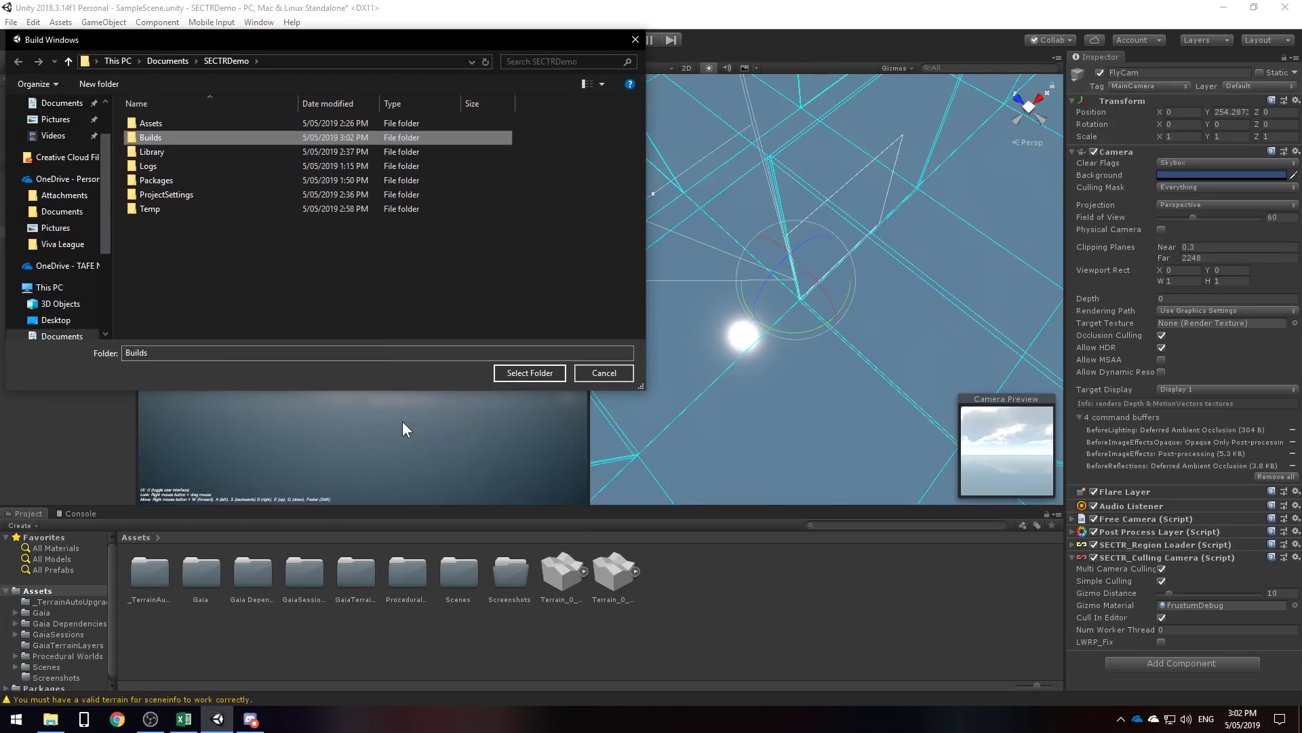
pyautogui.click(522, 373)
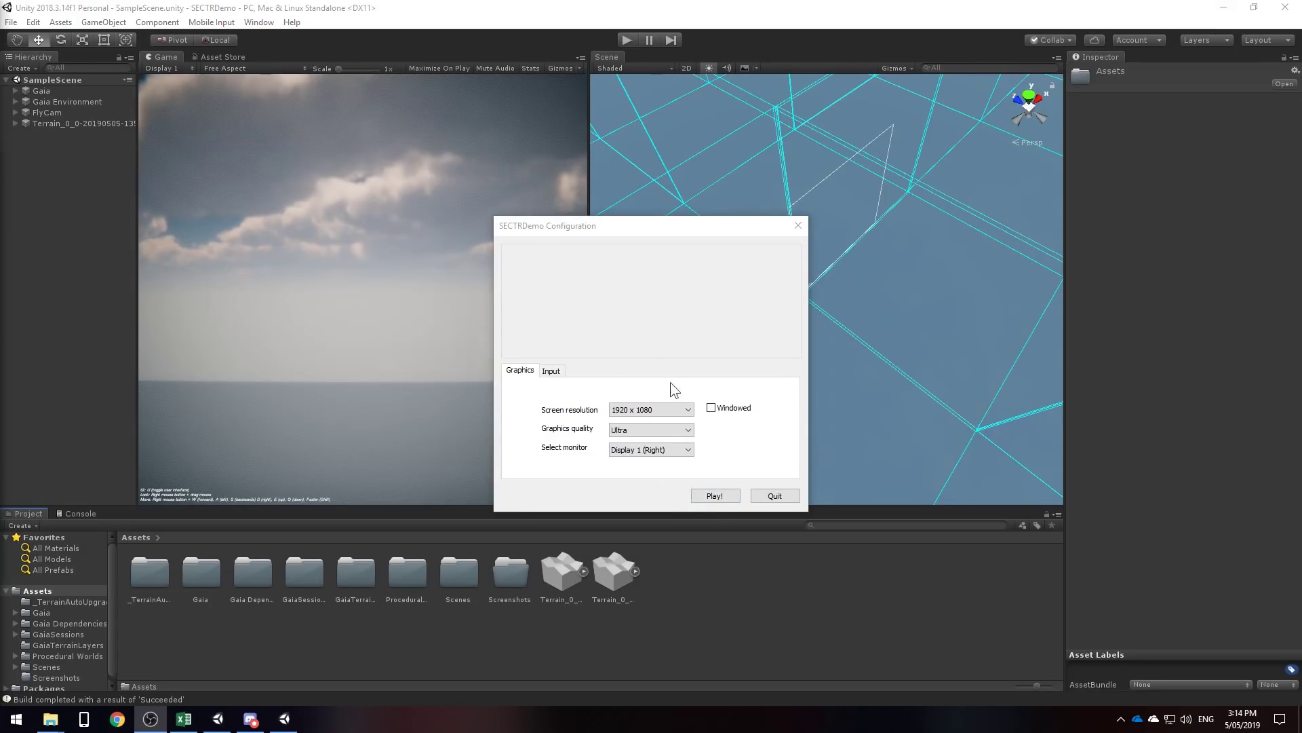
# Launch the built SECTRDemo player, look around while flying forward over the terrain, and quit the player
pyautogui.click(714, 497)
pyautogui.moveTo(698, 502); pyautogui.dragTo(197, 506, button='right')
pyautogui.press('w')
pyautogui.hotkey('alt', 'F4')
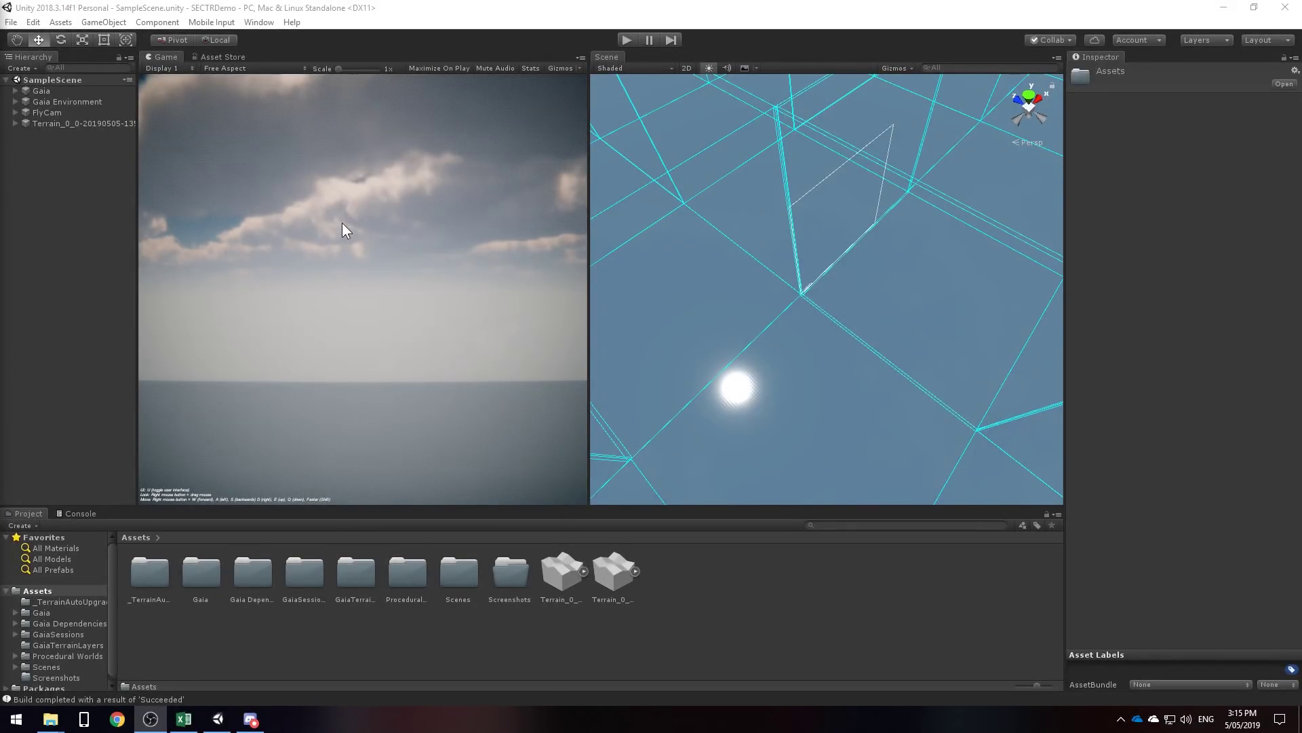
# Import all sectors back into the scene with SECTR Stream, making a backup first, and close the SECTR Stream window
pyautogui.click(266, 23)
pyautogui.moveTo(300, 70)
pyautogui.moveTo(469, 103)
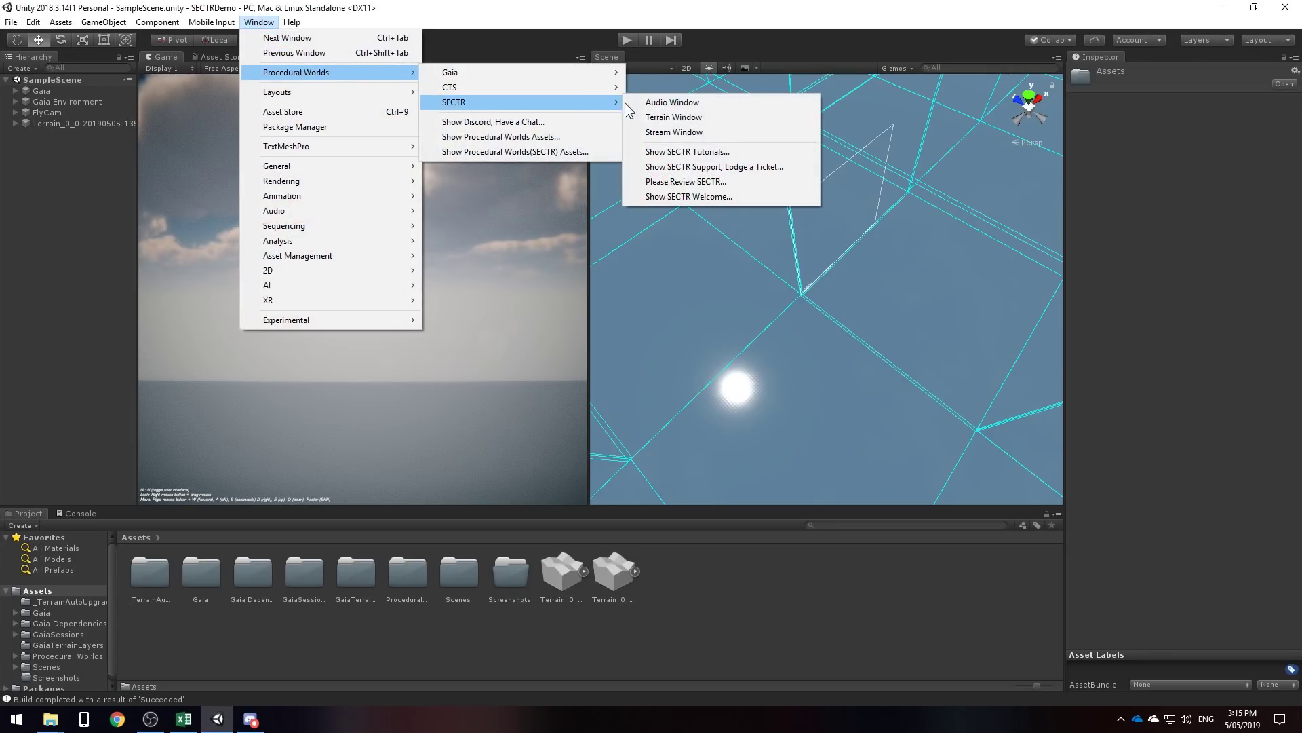
pyautogui.click(711, 136)
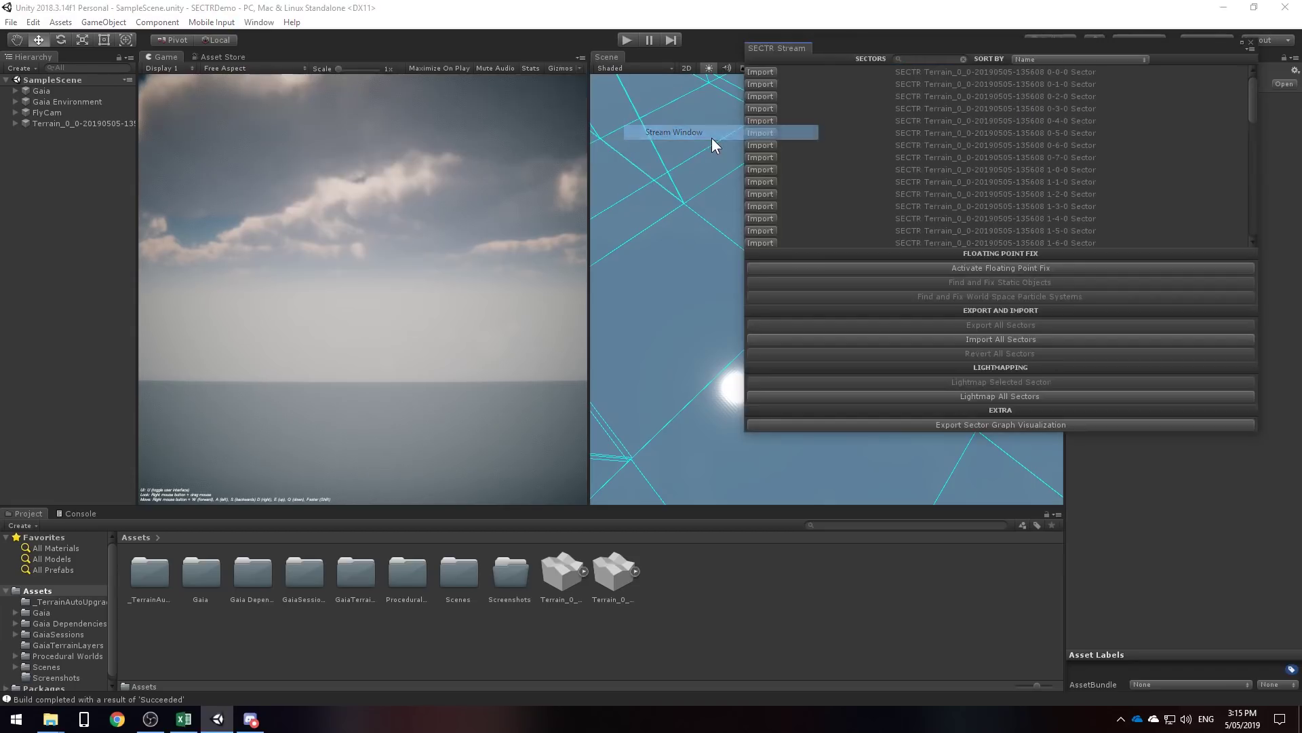
pyautogui.click(1040, 340)
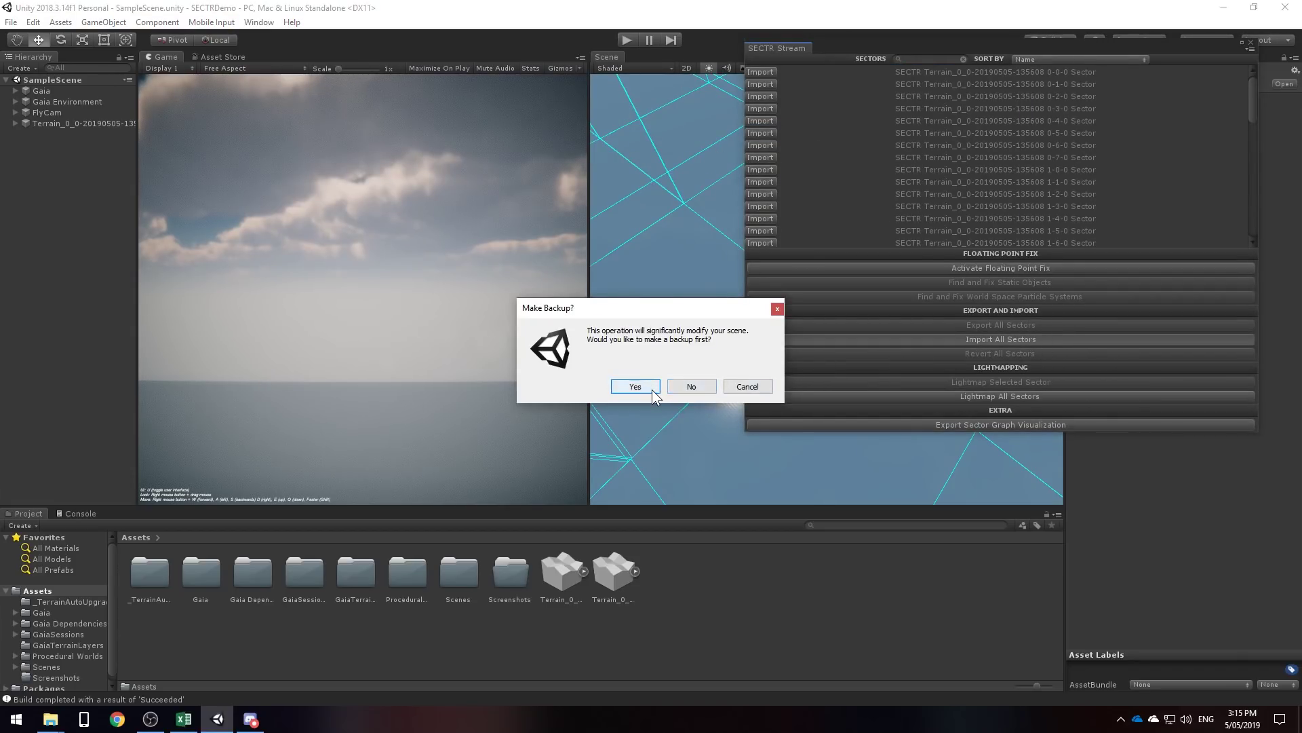
pyautogui.click(652, 390)
pyautogui.click(1251, 43)
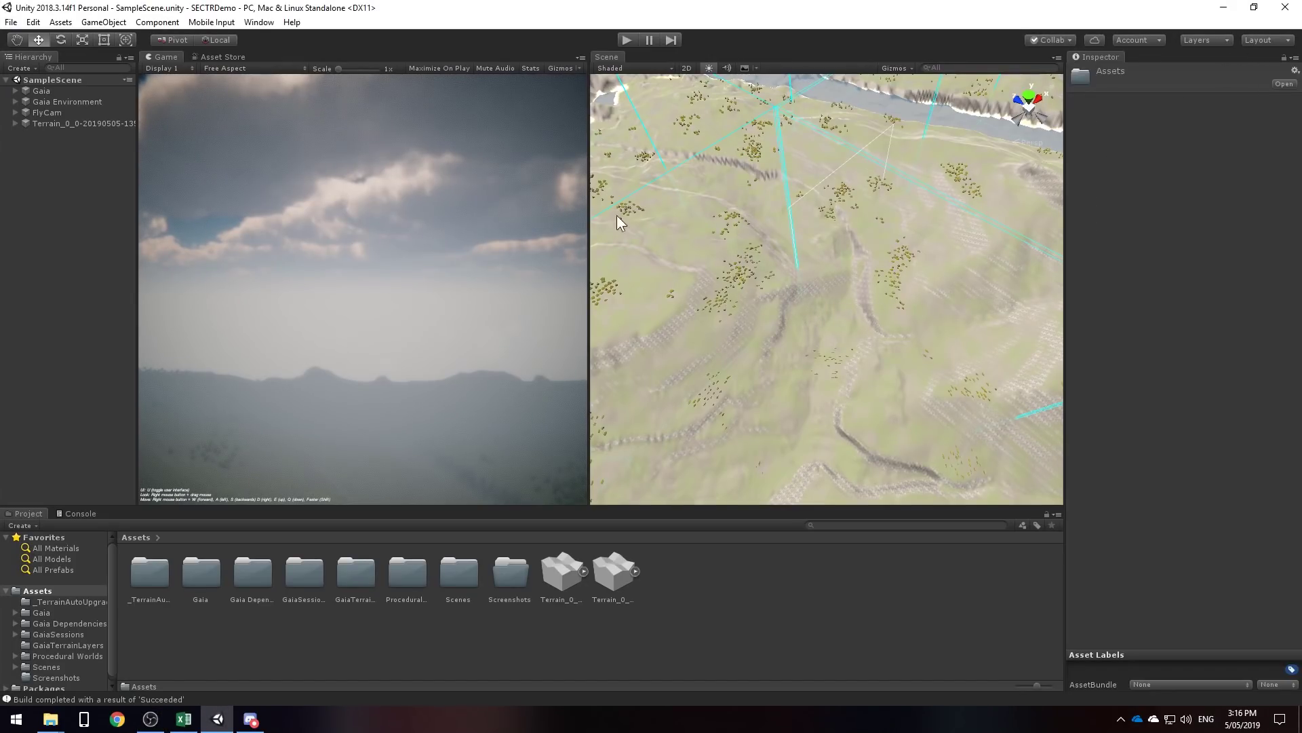
# Add CTS to all terrains in the scene, and select one sector's terrain to show its Complete Terrain Shader component
pyautogui.click(260, 23)
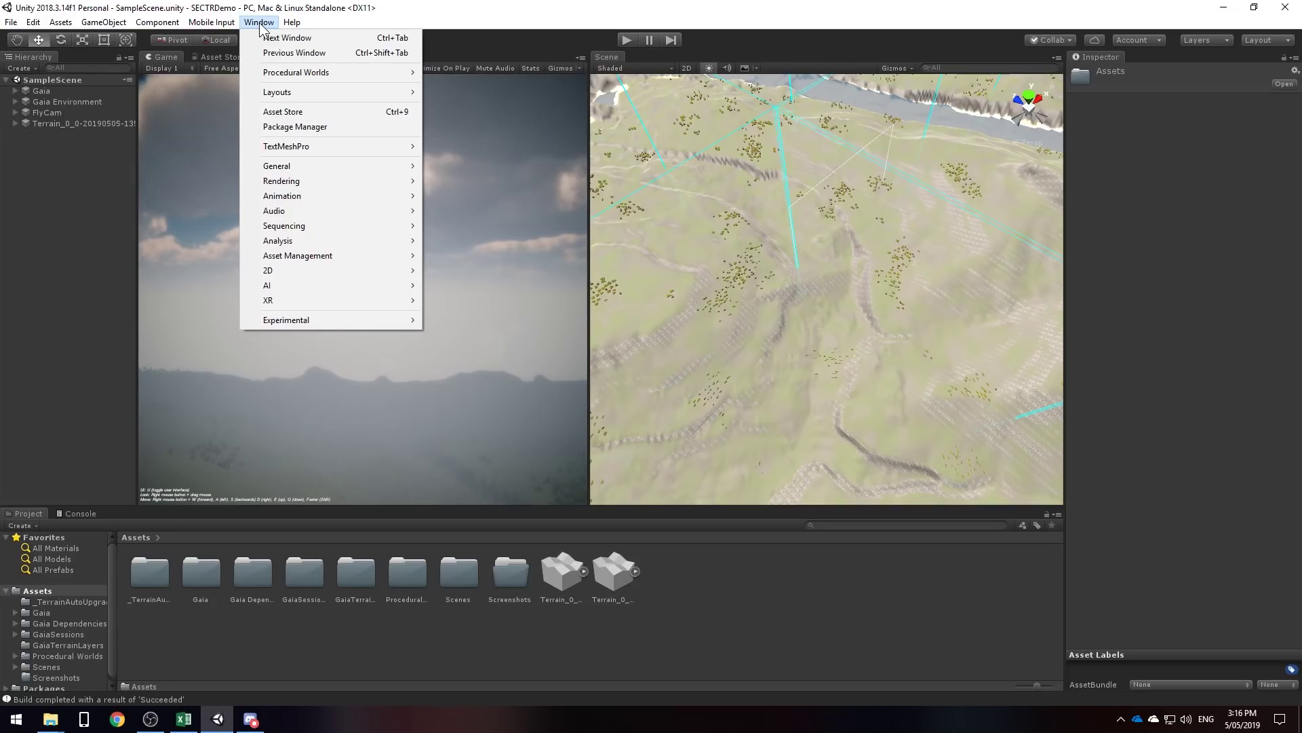
pyautogui.moveTo(271, 72)
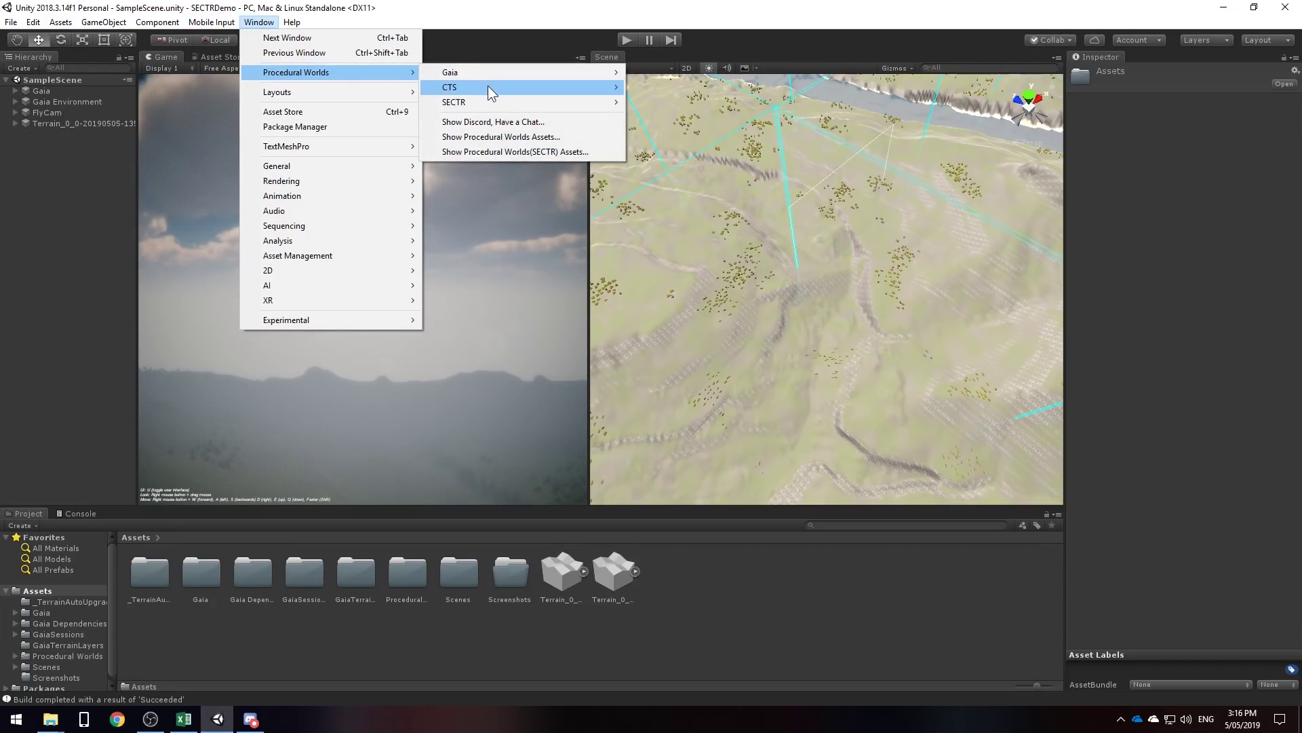
pyautogui.moveTo(487, 85)
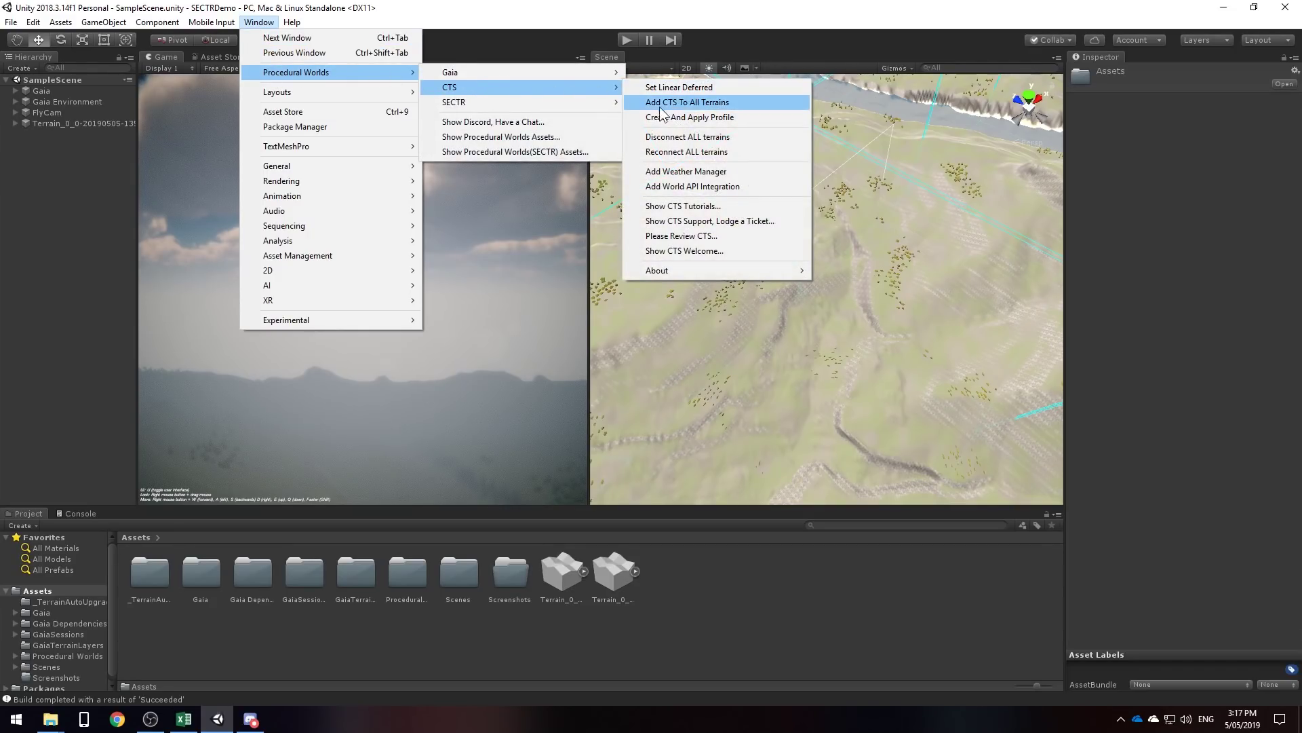
pyautogui.click(721, 104)
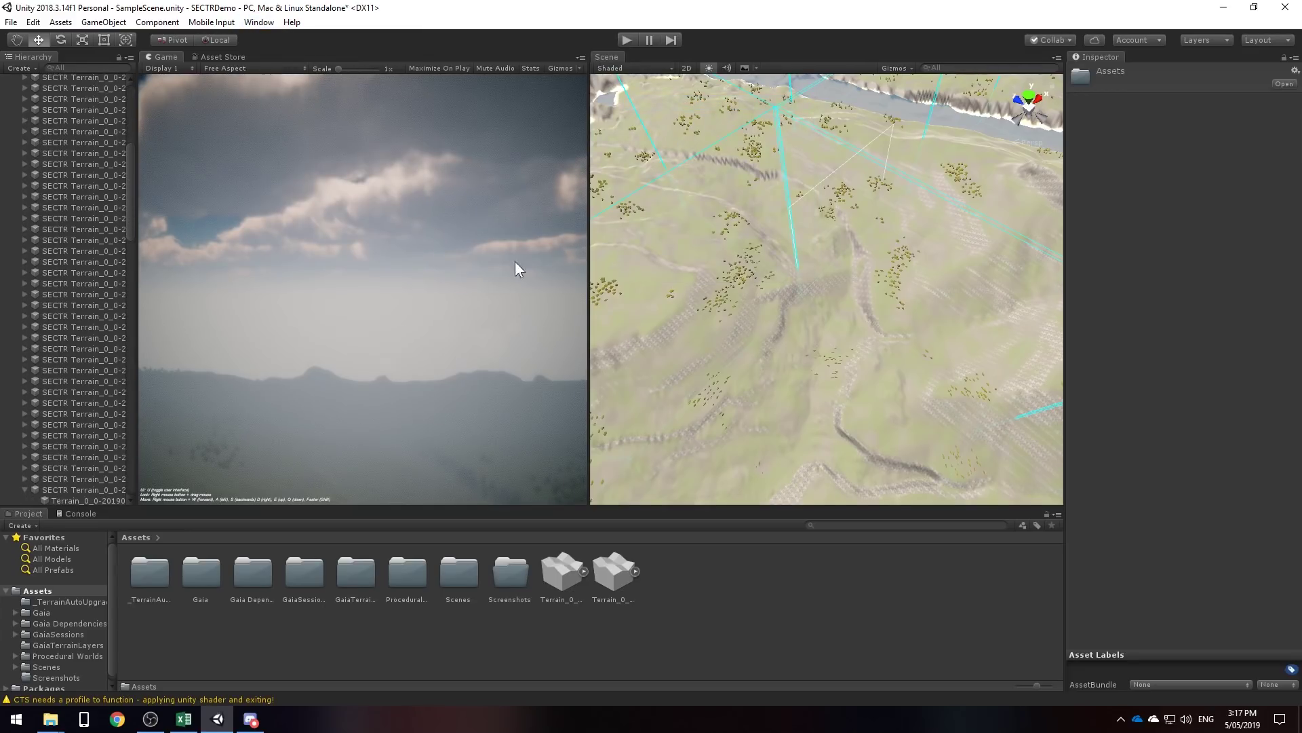
pyautogui.click(91, 498)
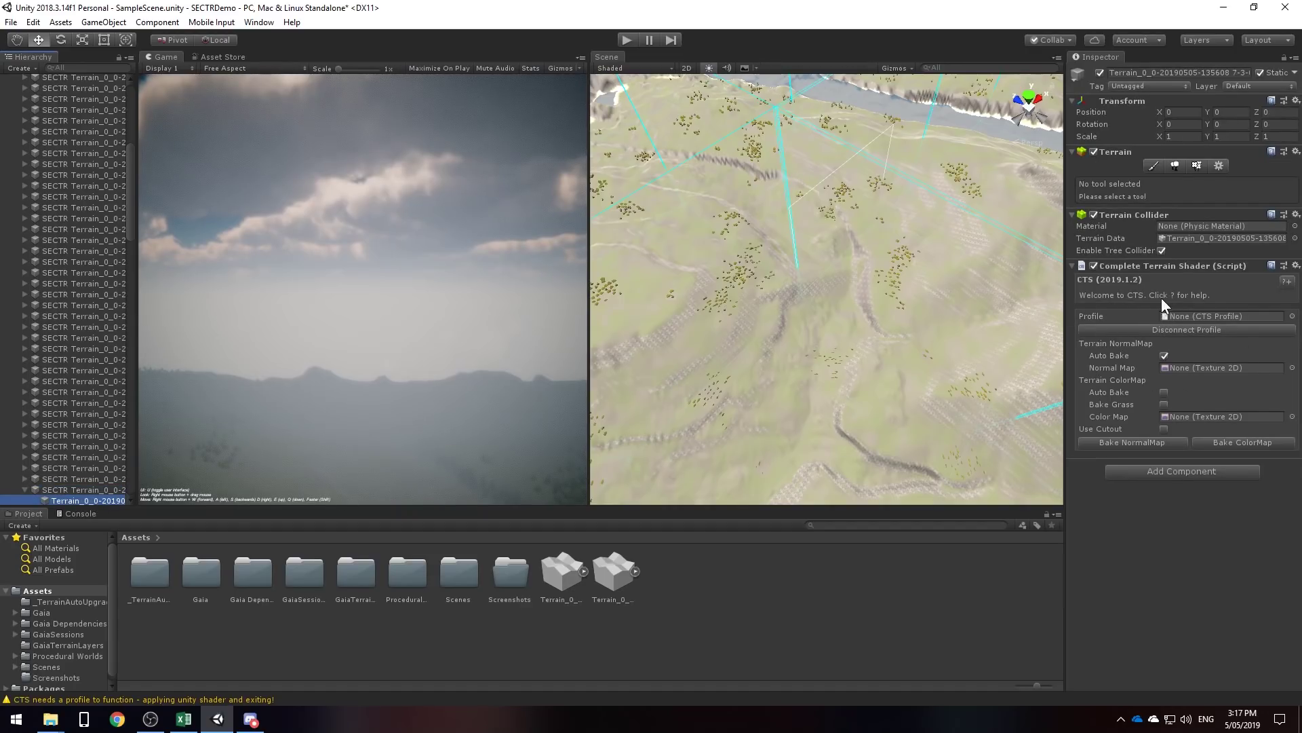
# Create and apply a CTS profile to the terrains, and view the shaded ground up close in the scene
pyautogui.click(259, 22)
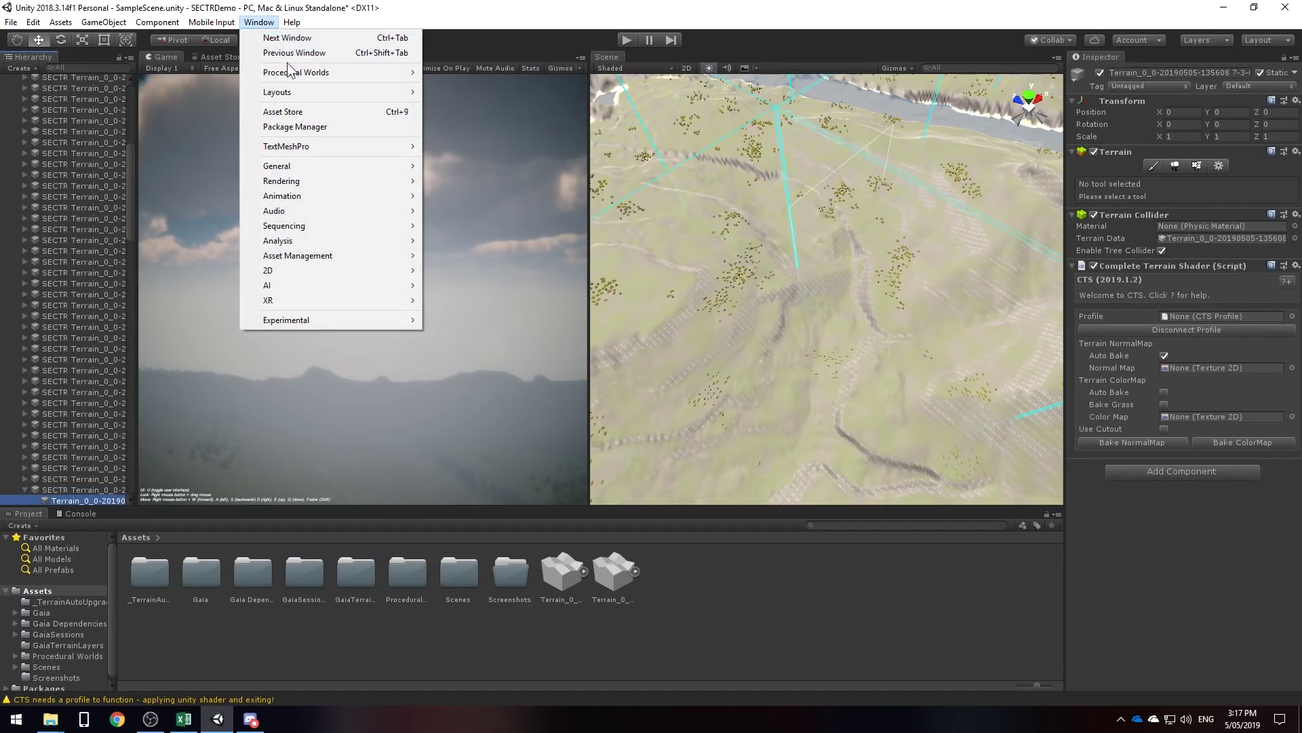
pyautogui.moveTo(288, 72)
pyautogui.moveTo(547, 88)
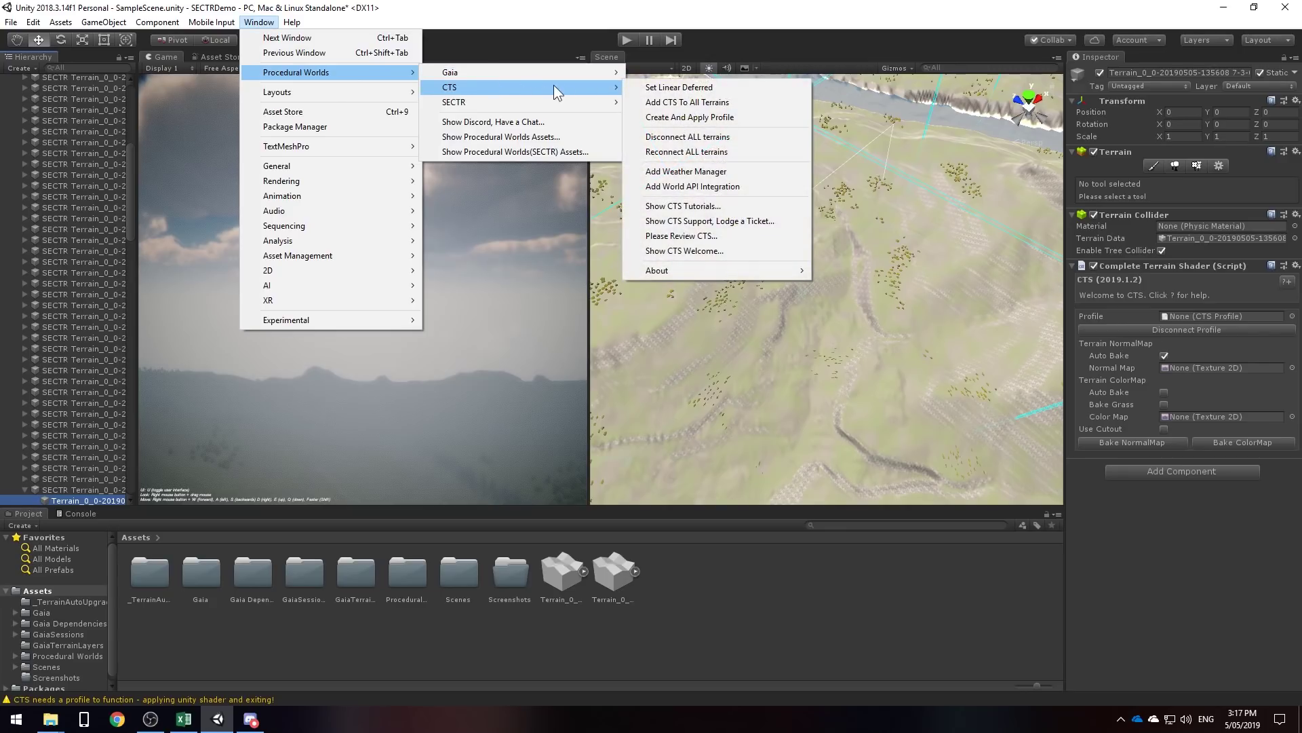
pyautogui.click(714, 119)
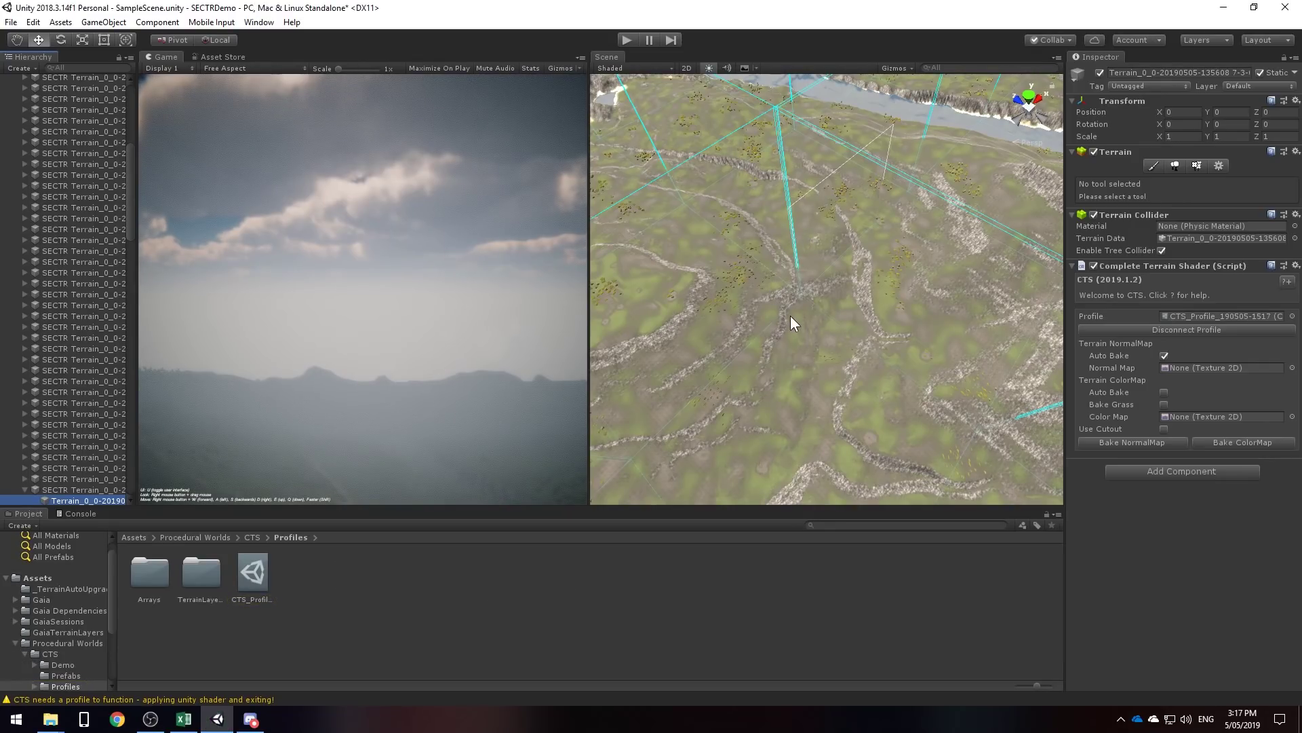
pyautogui.scroll(10, 791, 316)
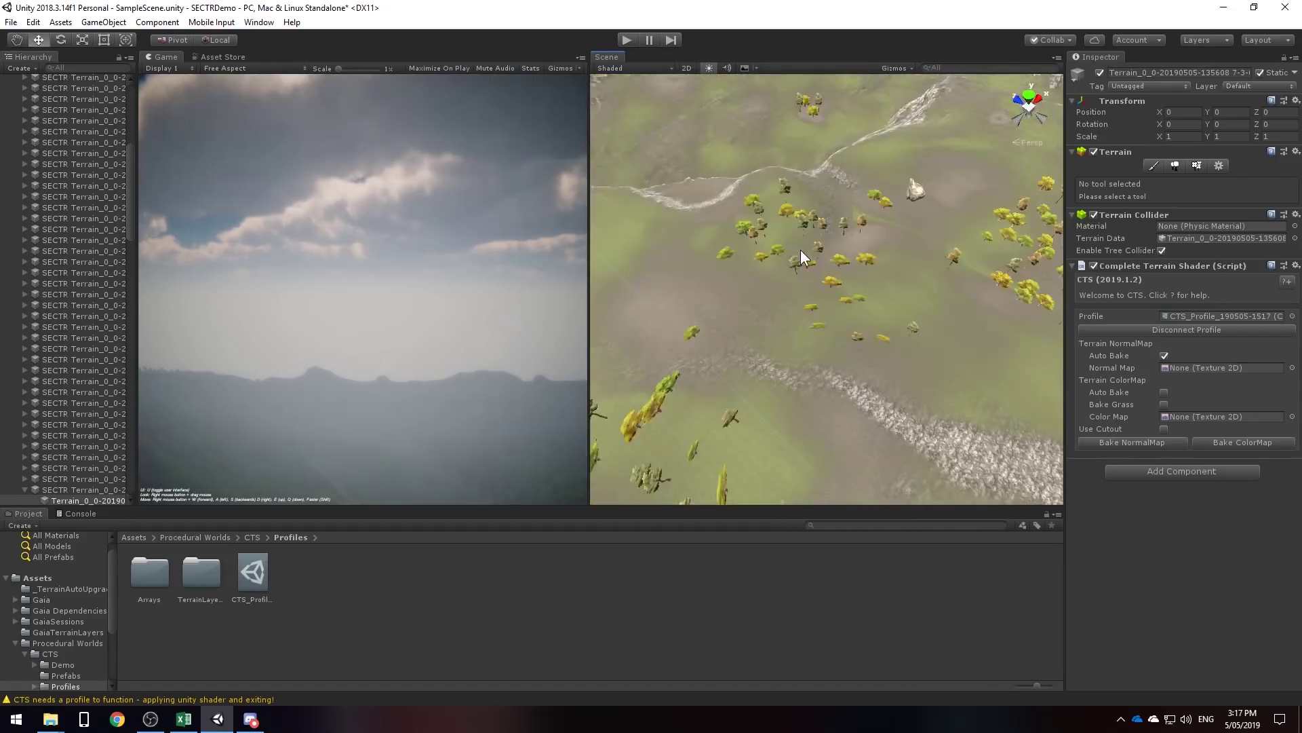
pyautogui.scroll(8, 801, 249)
pyautogui.moveTo(800, 249); pyautogui.dragTo(477, 372, button='right')
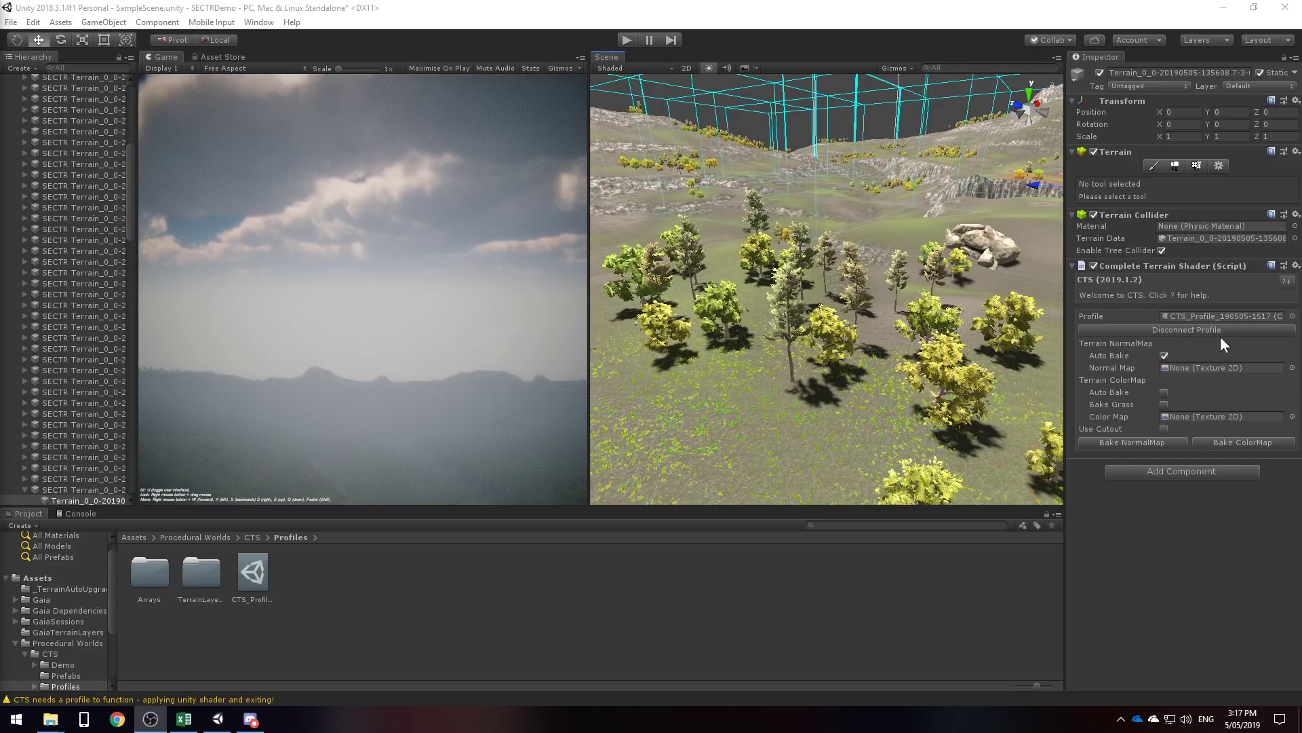
# Disconnect all terrains in the scene from their CTS profile and confirm the operation
pyautogui.click(260, 22)
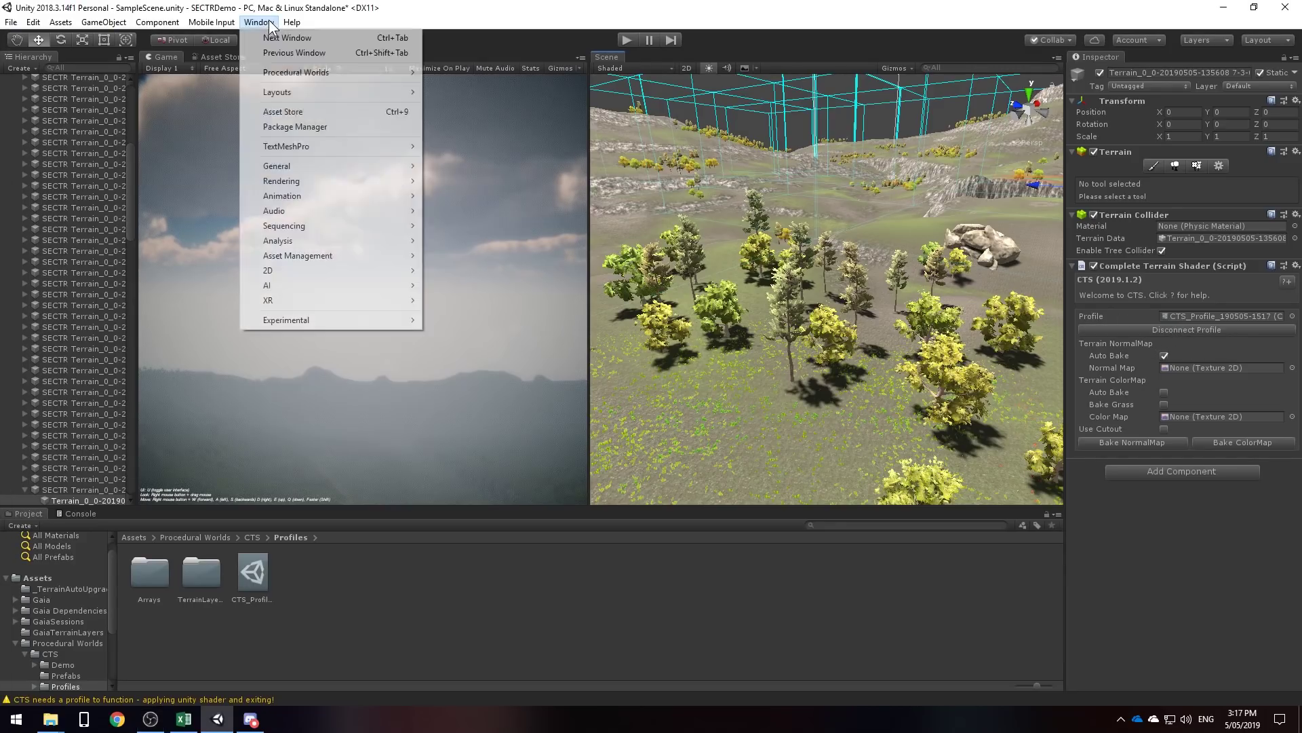
pyautogui.moveTo(347, 73)
pyautogui.moveTo(528, 84)
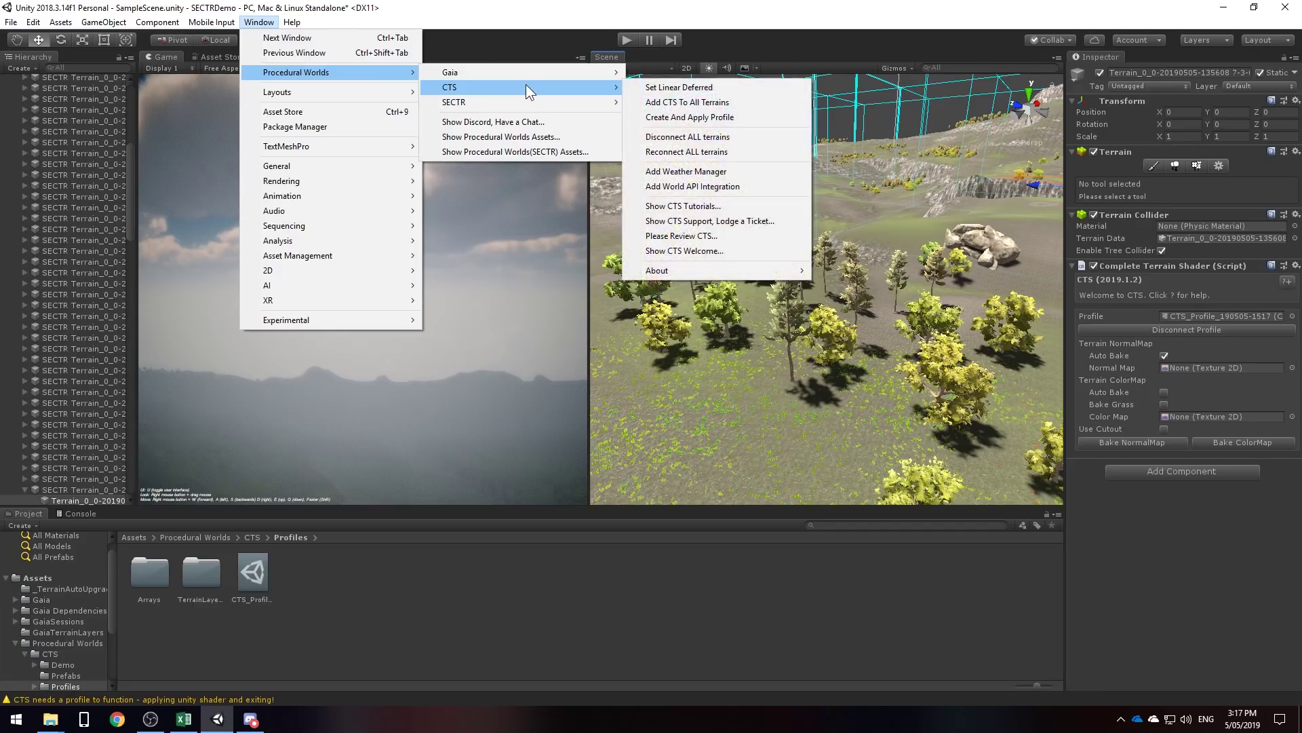
pyautogui.click(718, 138)
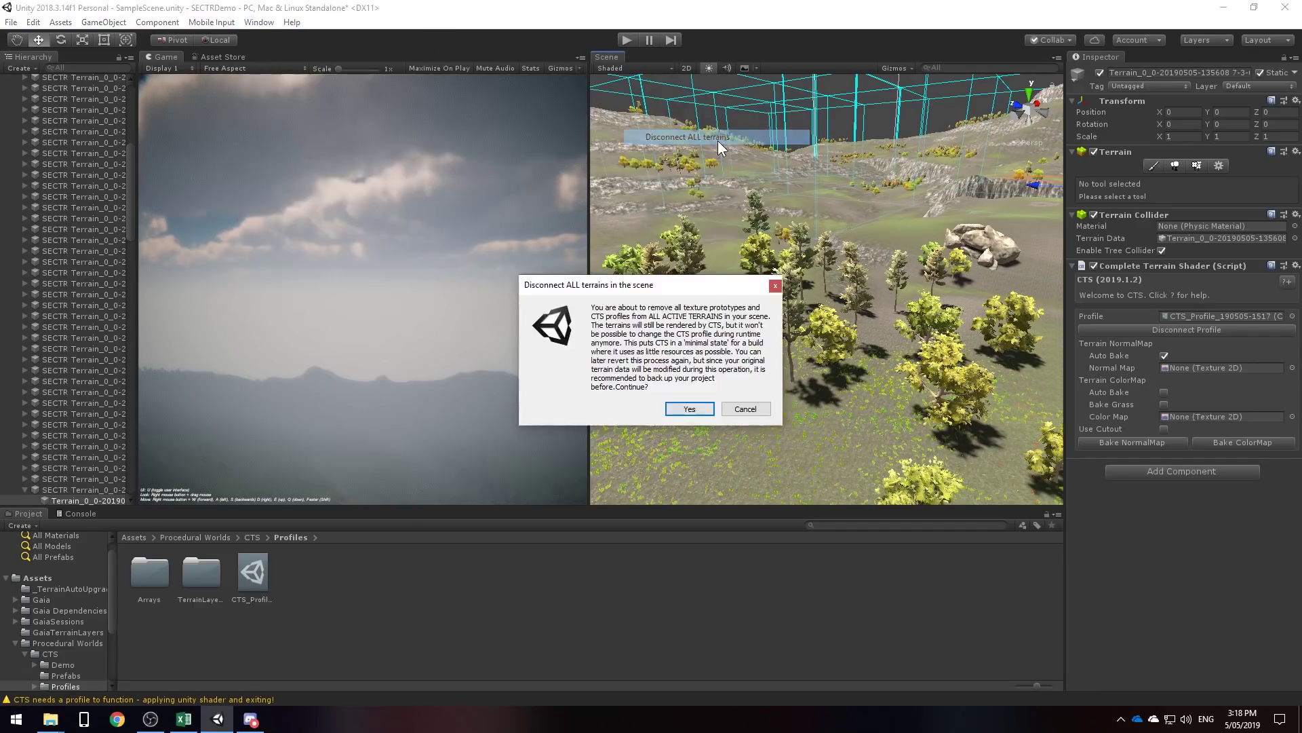
pyautogui.click(689, 409)
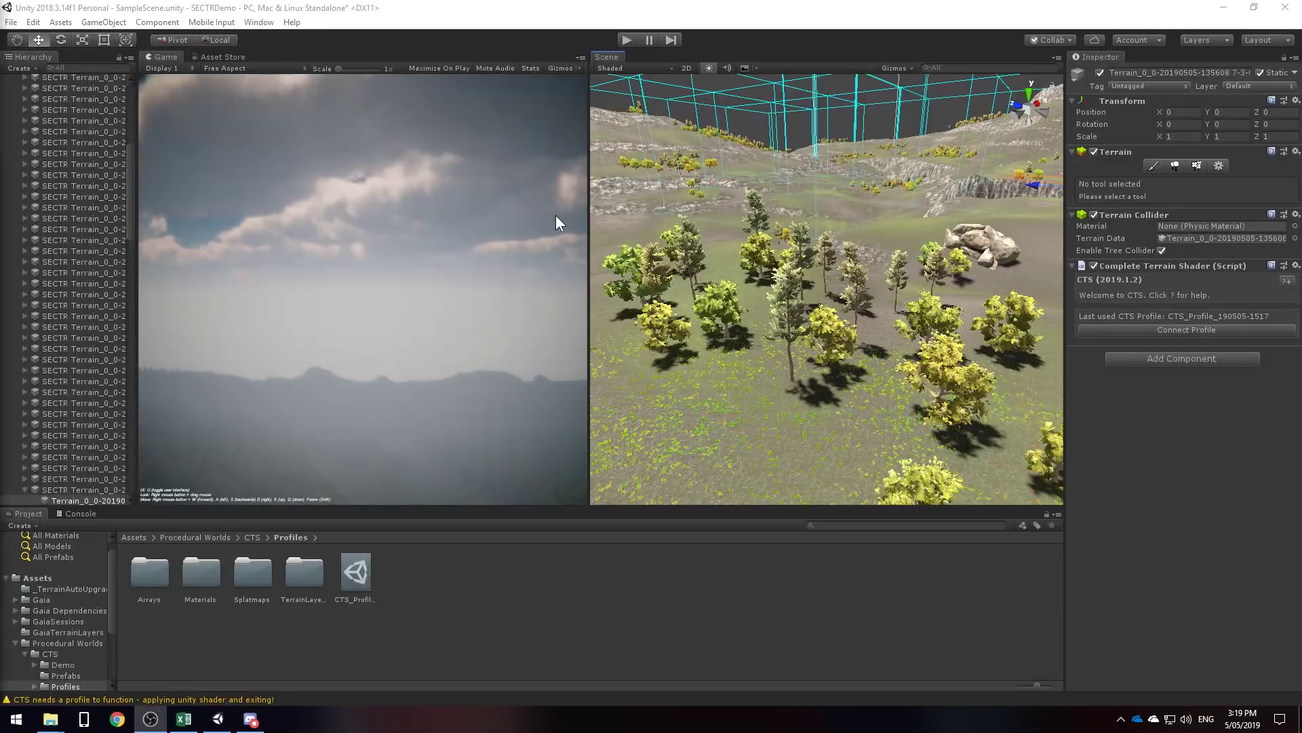
# Export all sectors with SECTR Stream, making a backup of the scene first
pyautogui.click(270, 23)
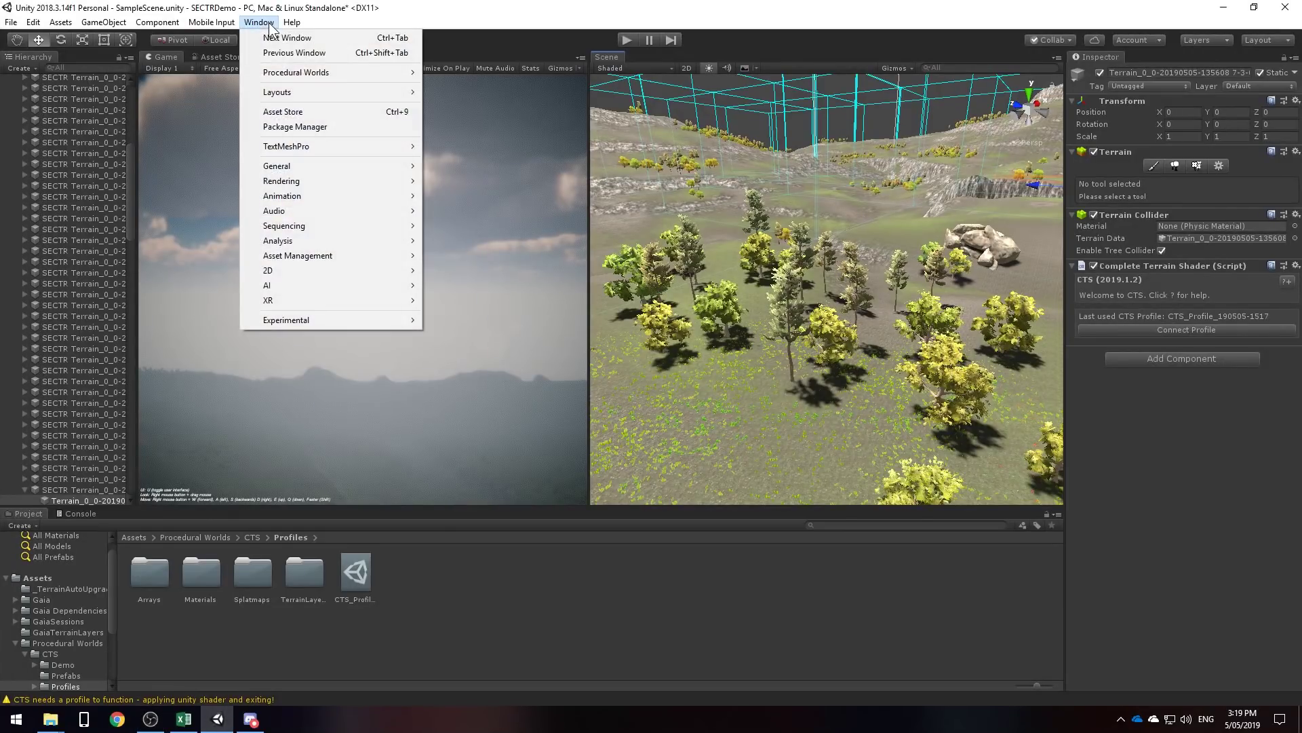
pyautogui.moveTo(295, 72)
pyautogui.moveTo(488, 100)
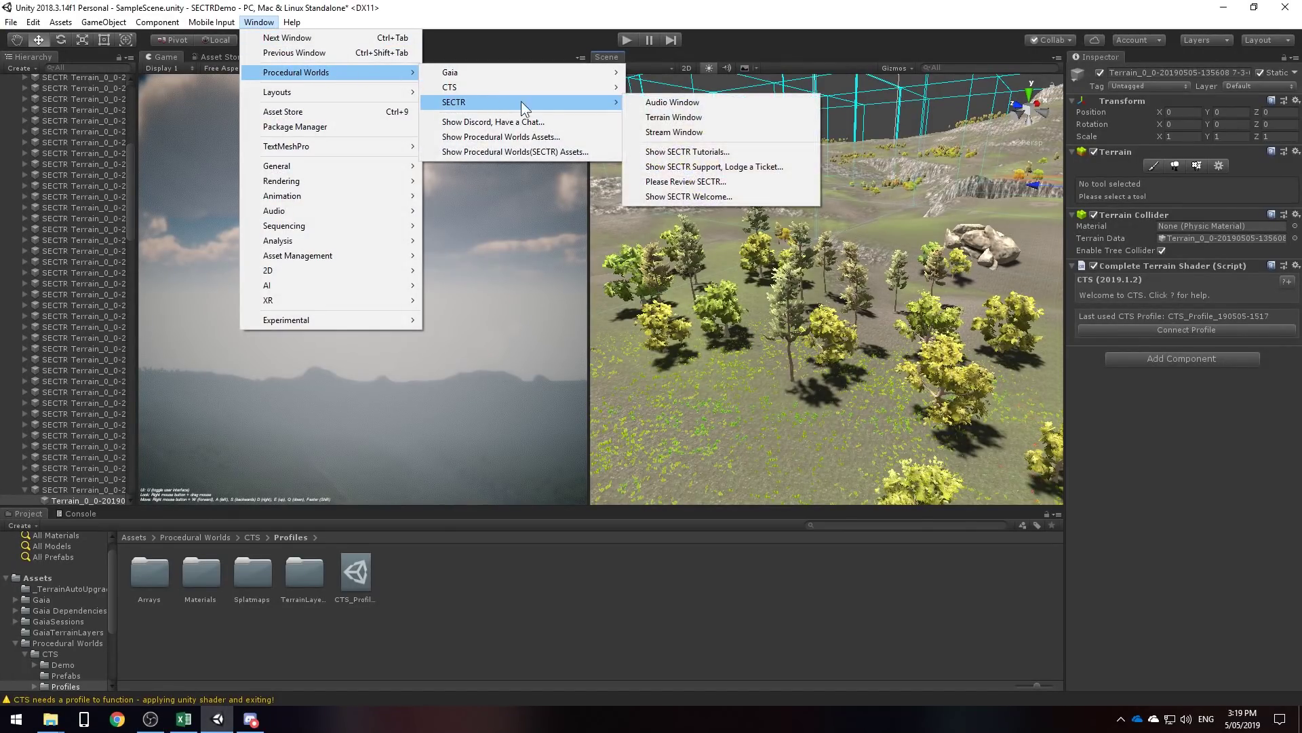
pyautogui.click(713, 132)
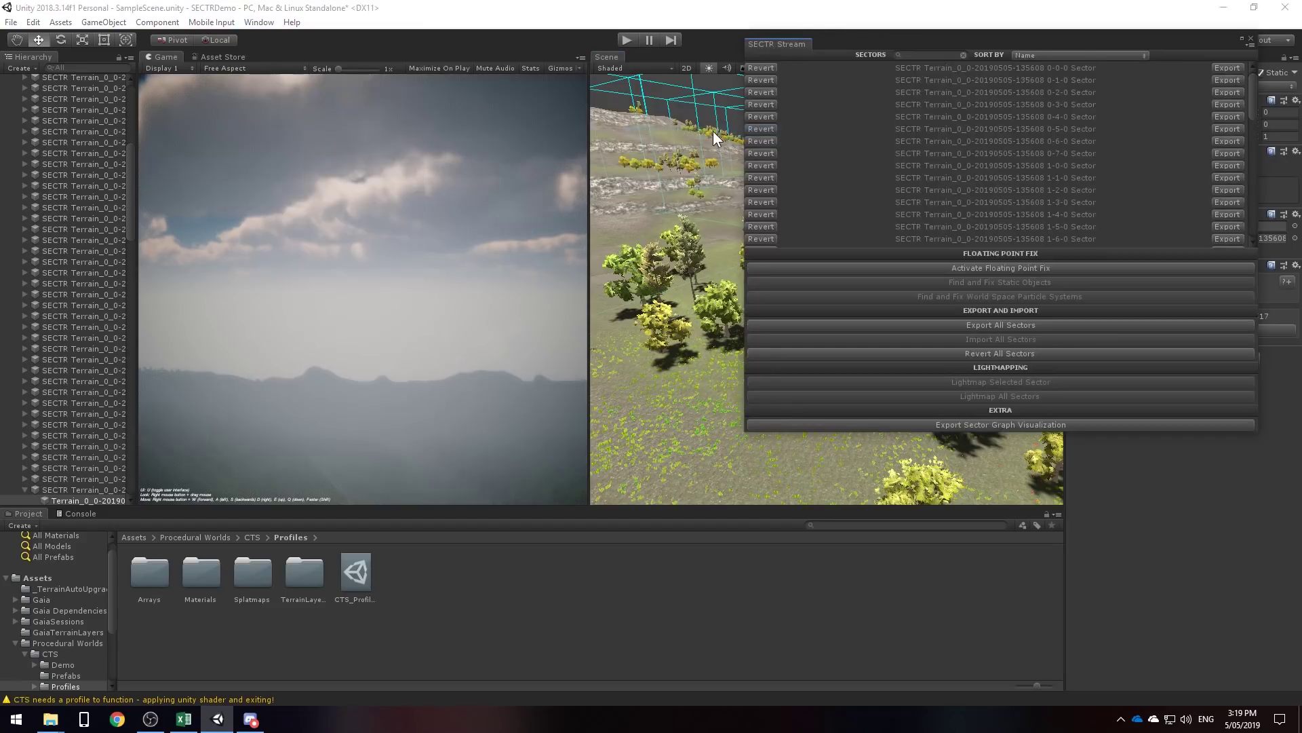
pyautogui.click(1040, 327)
pyautogui.click(655, 384)
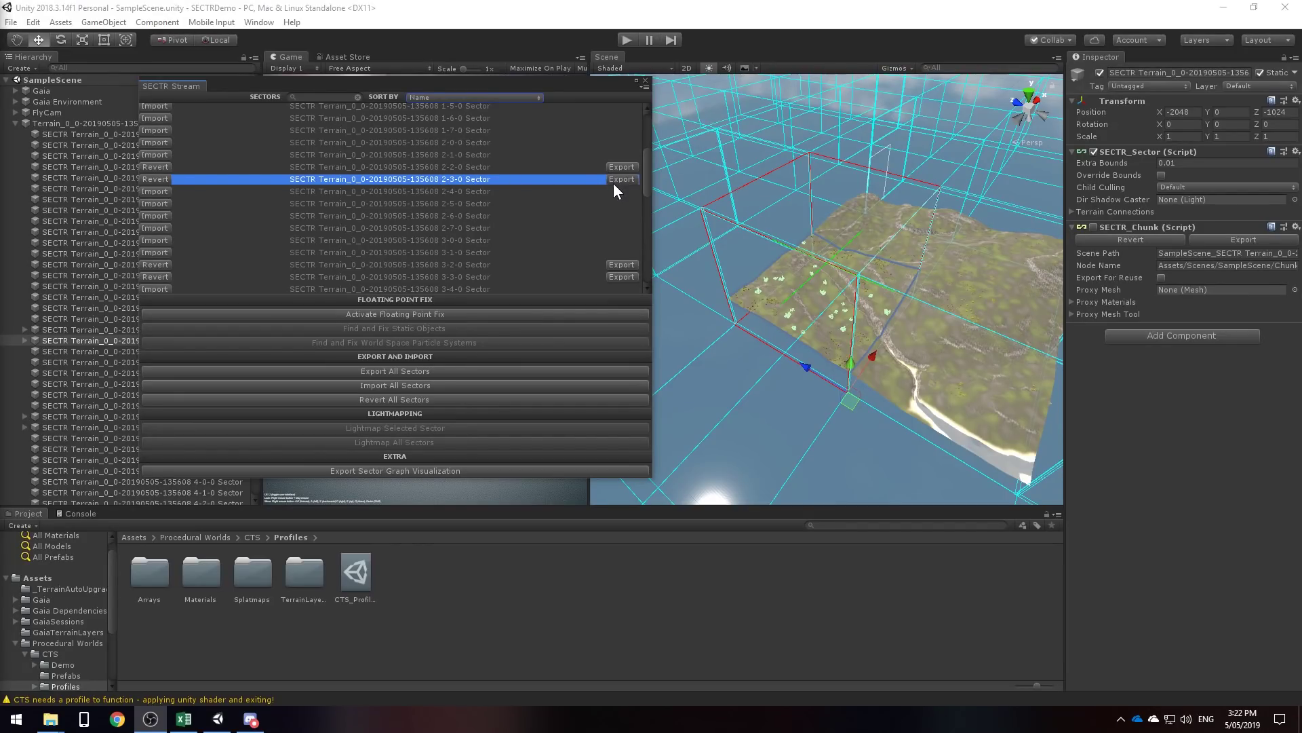
pyautogui.scroll(5, 882, 309)
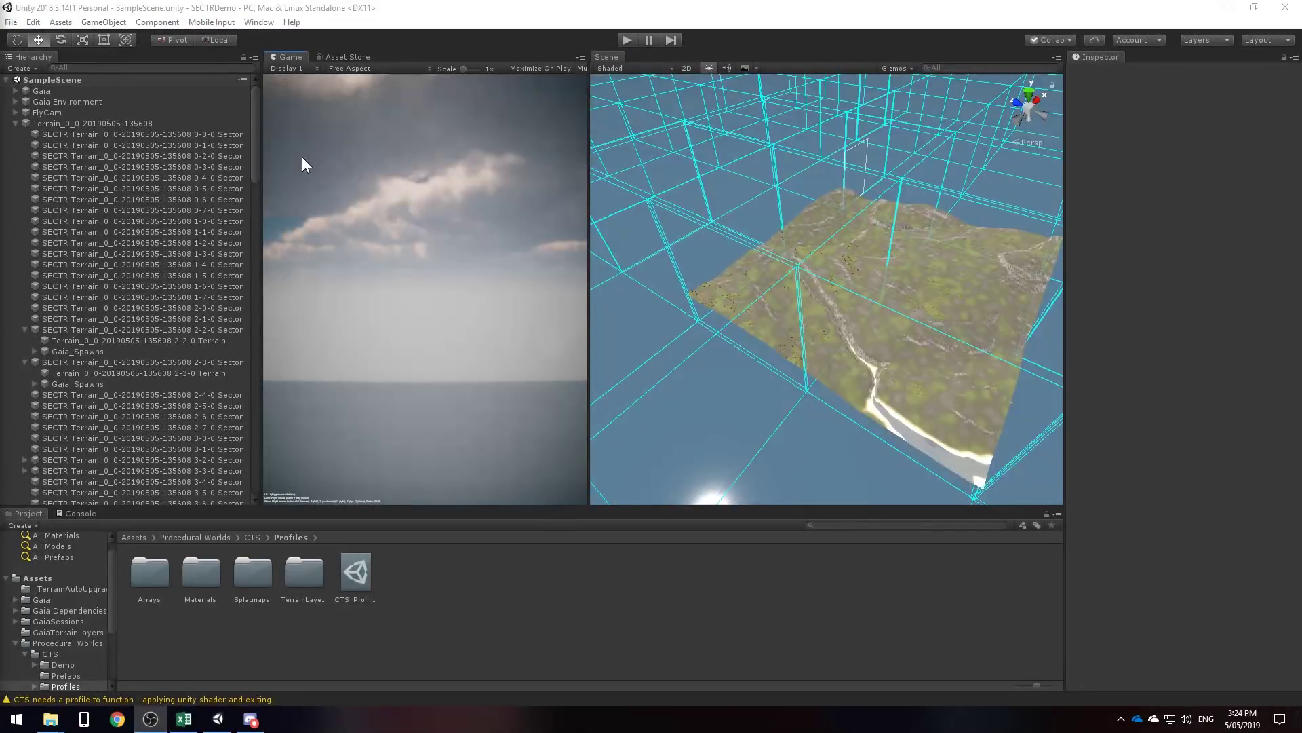
# Build and run the project again with the CTS-shaded sectors, and launch the SECTRDemo player
pyautogui.click(11, 22)
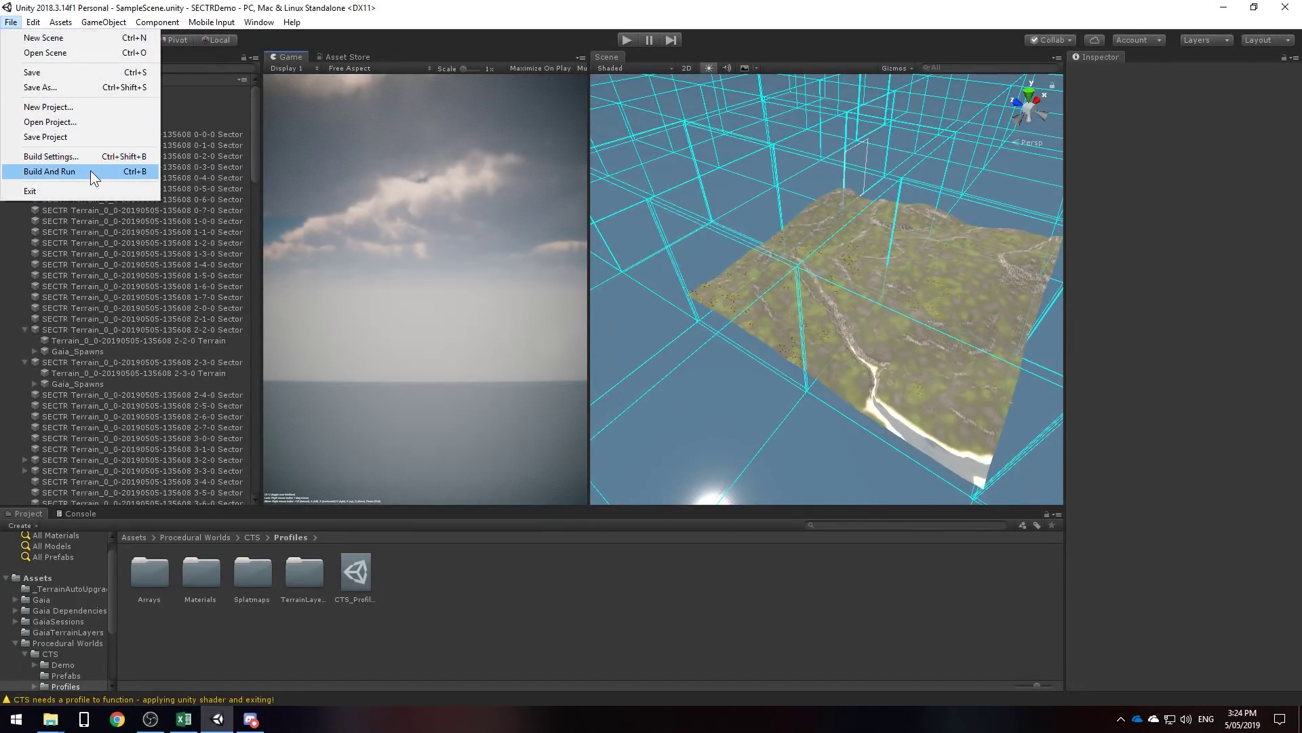
pyautogui.click(91, 170)
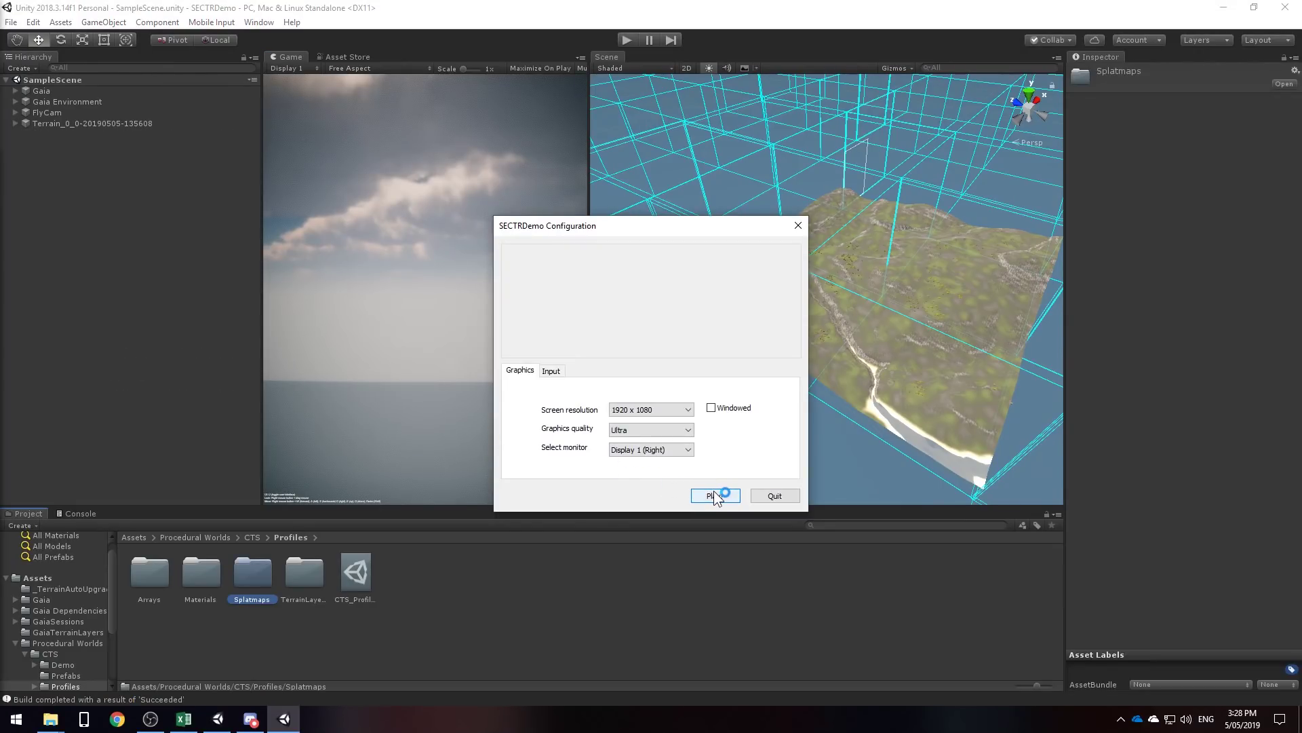
pyautogui.click(706, 495)
# Fly forward and look around the terrain in the built player to check the streamed sectors and CTS shading
pyautogui.moveTo(707, 547); pyautogui.dragTo(597, 422, button='right')
pyautogui.press('w')
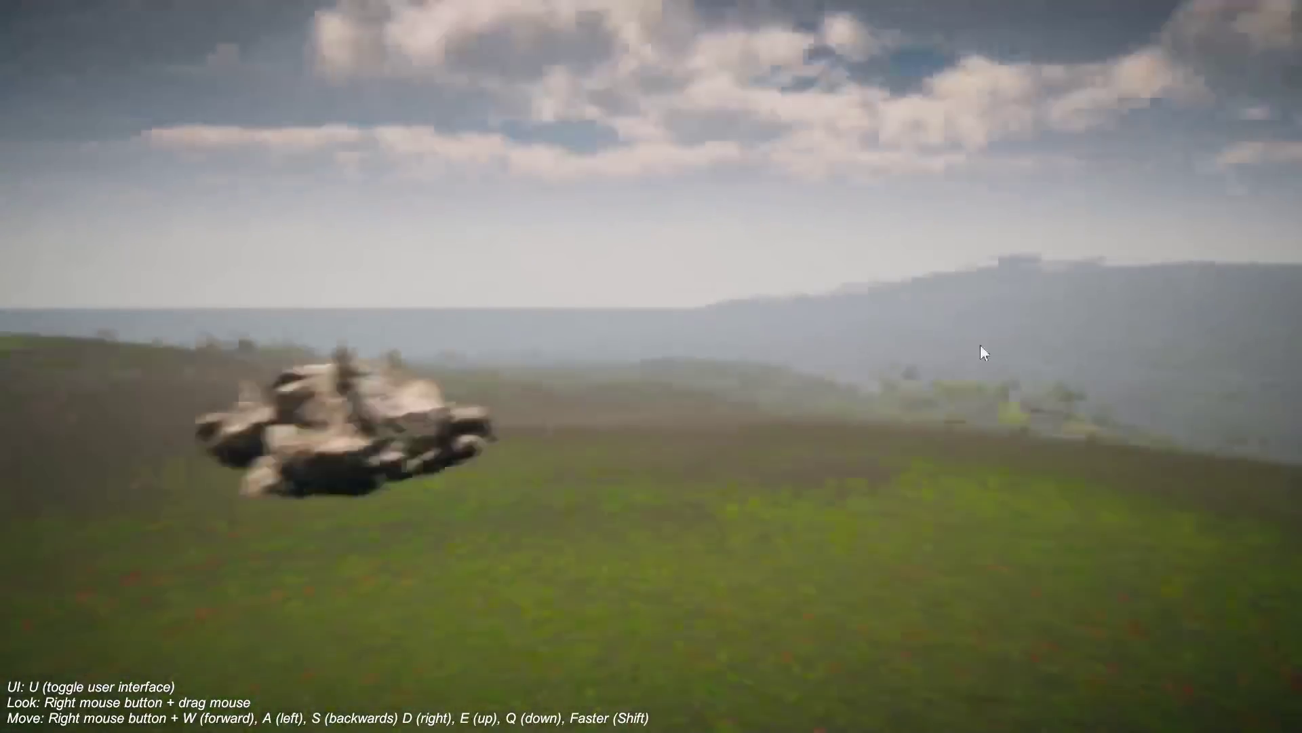
pyautogui.moveTo(983, 352); pyautogui.dragTo(847, 348, button='right')
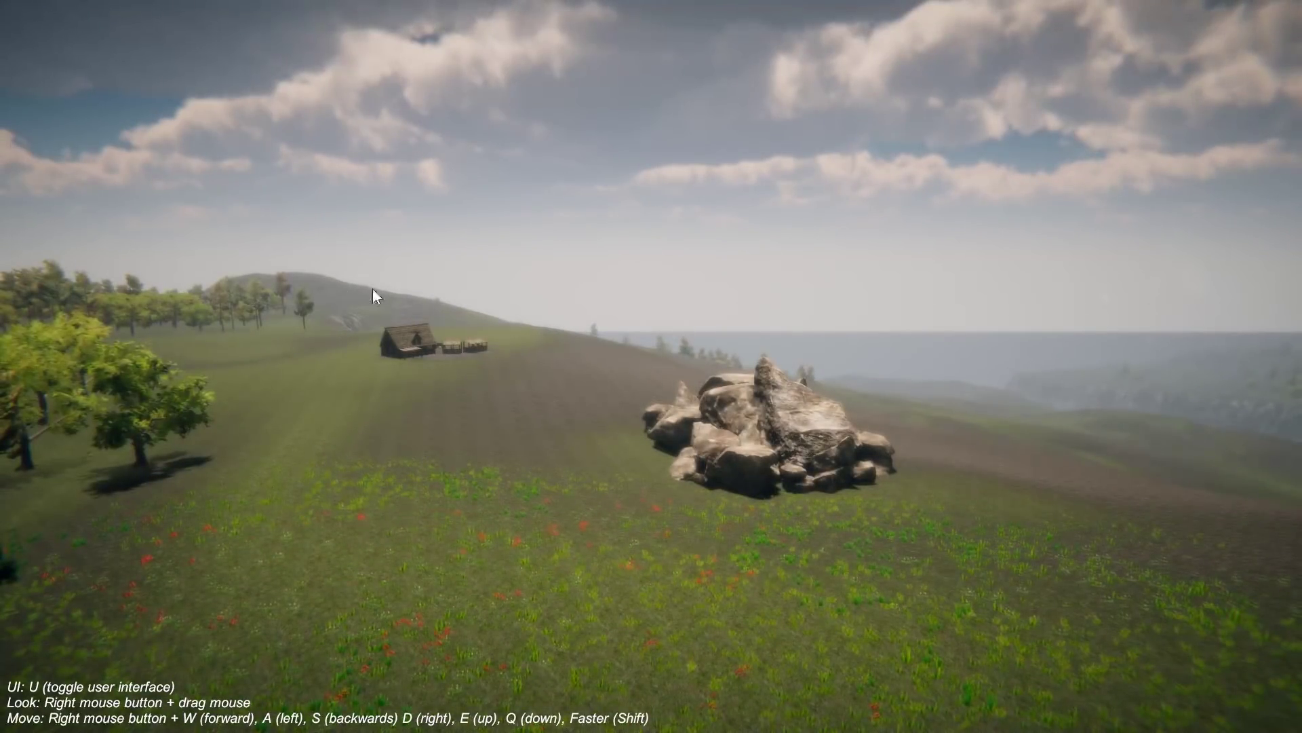
pyautogui.press('w')
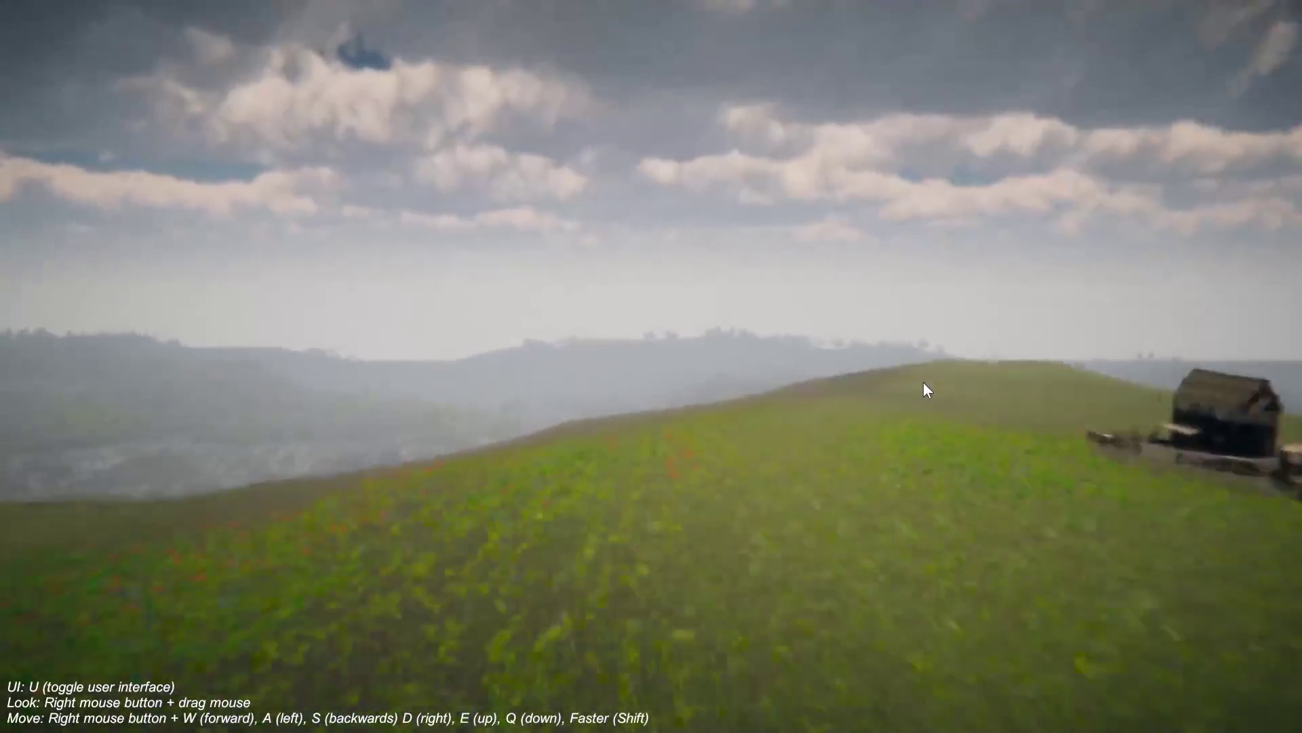